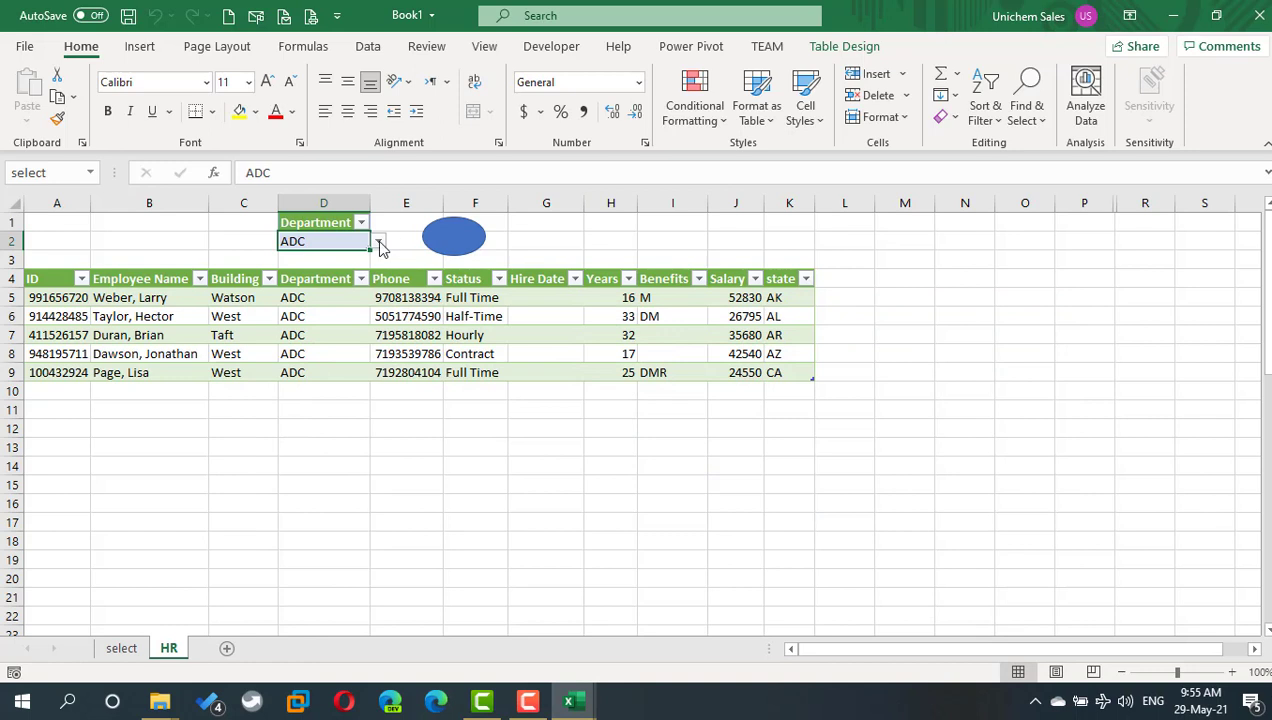
Step: Set the department selector in D2 to Audit Services and refresh the employee table with the blue ellipse
left_click(378, 241)
left_click(355, 276)
left_click(453, 248)
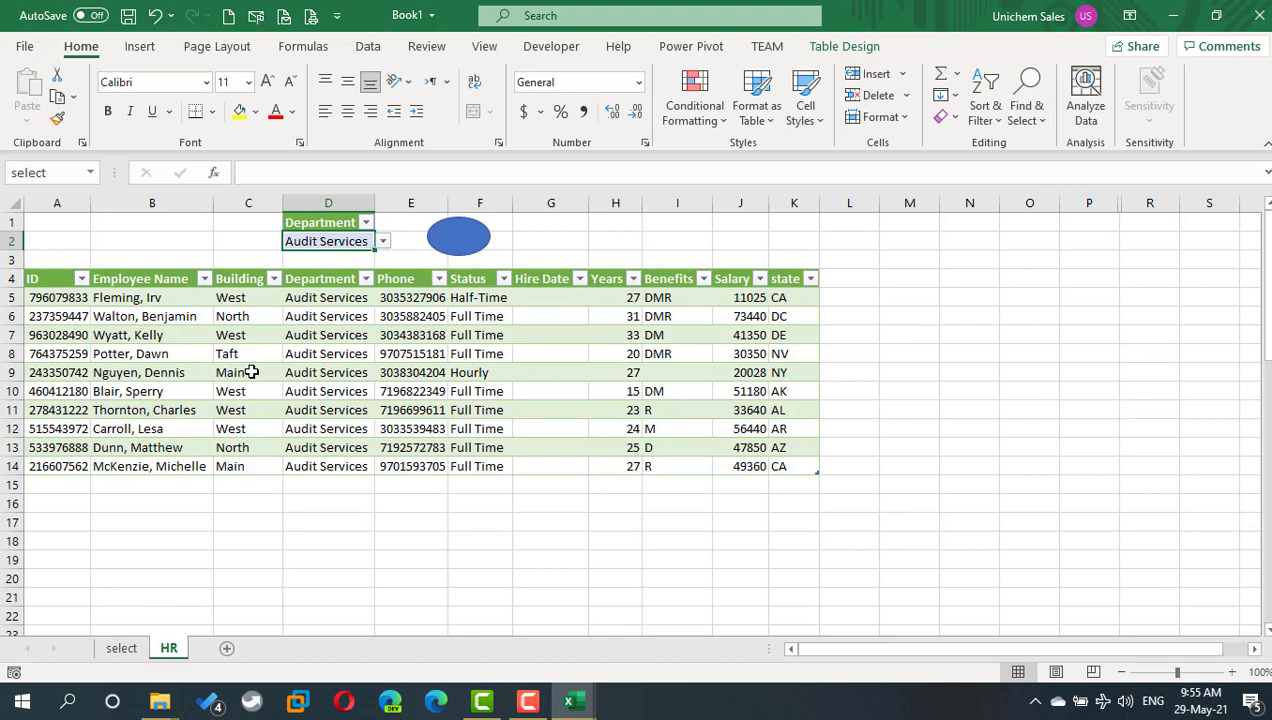
Step: Overwrite D6 with "khkj" and F7 with "66", and refresh the employee table with the blue ellipse
left_click(322, 316)
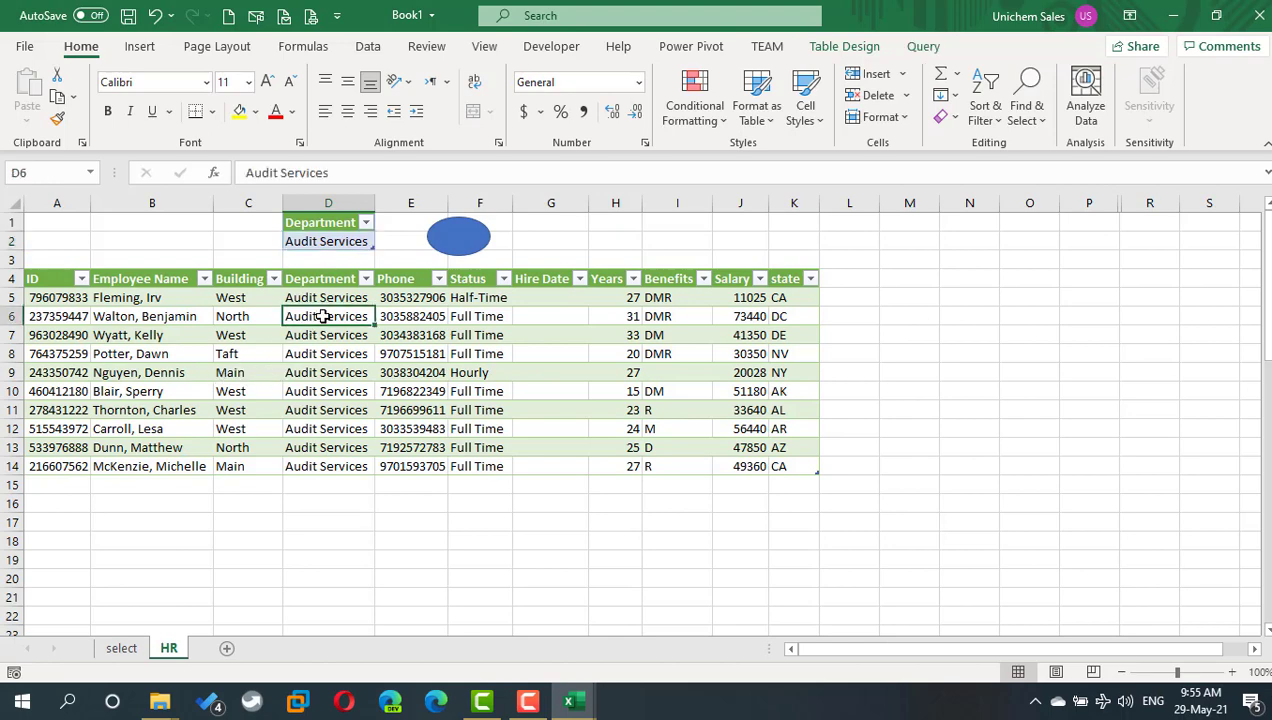
type("khkj")
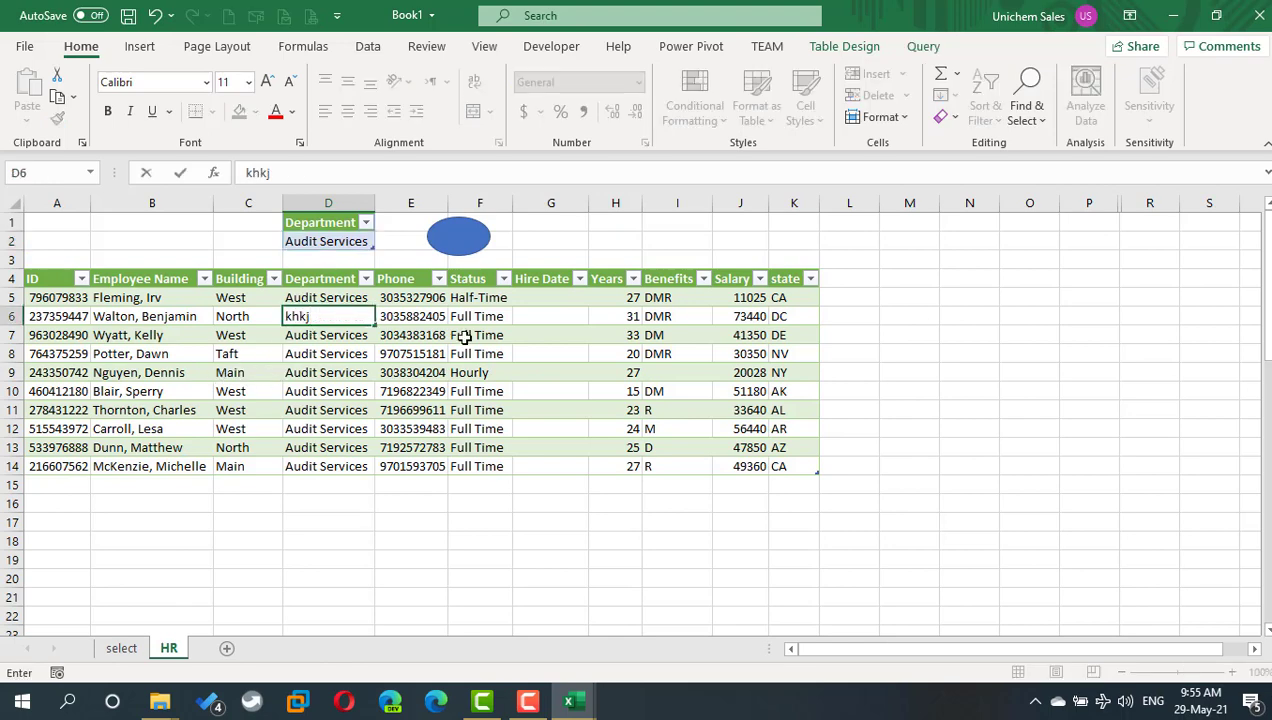
left_click(473, 335)
type("66")
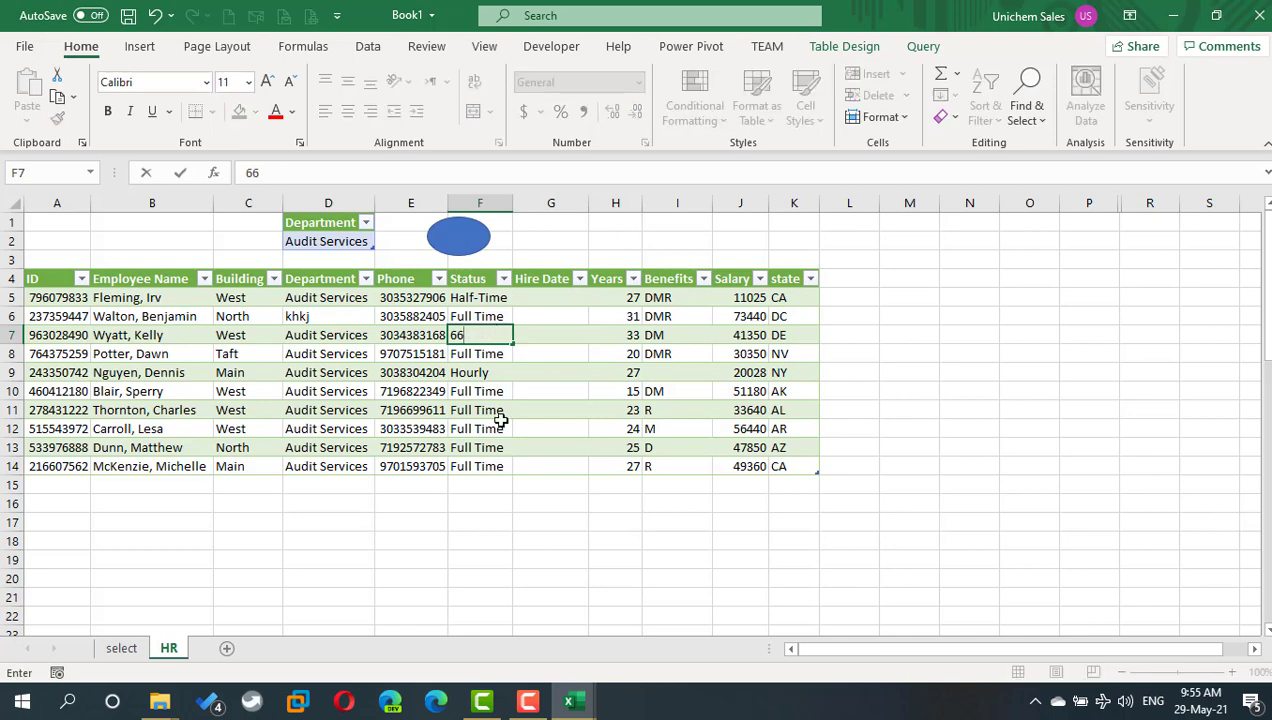
left_click(499, 422)
left_click(463, 250)
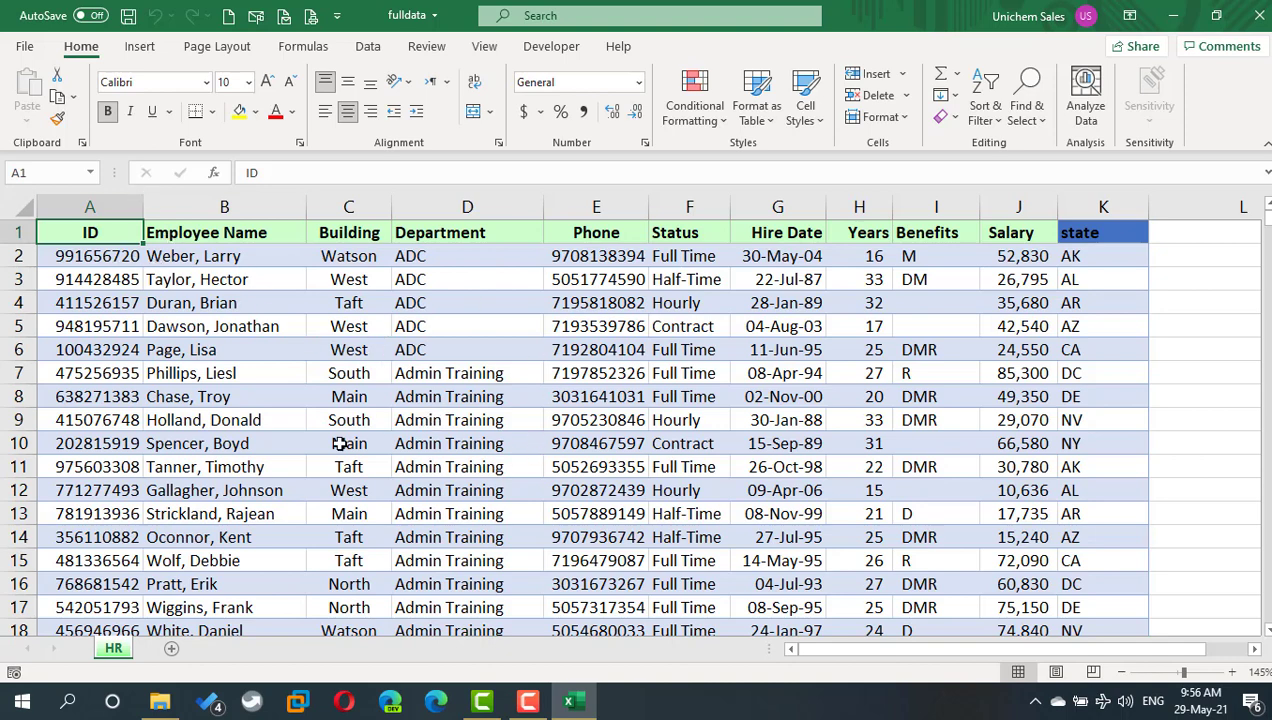
Step: Convert the whole HR data range A1:K742 in fulldata into a table with headers
left_click(442, 395)
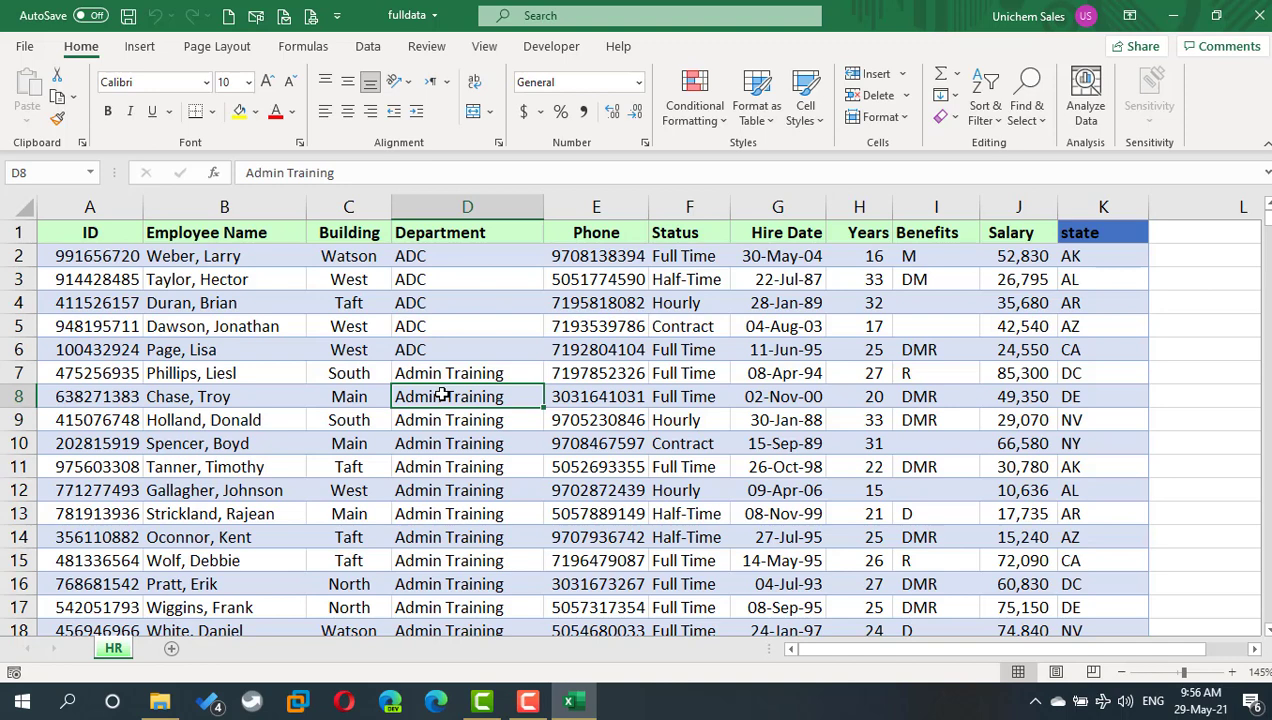
key("ctrl+a")
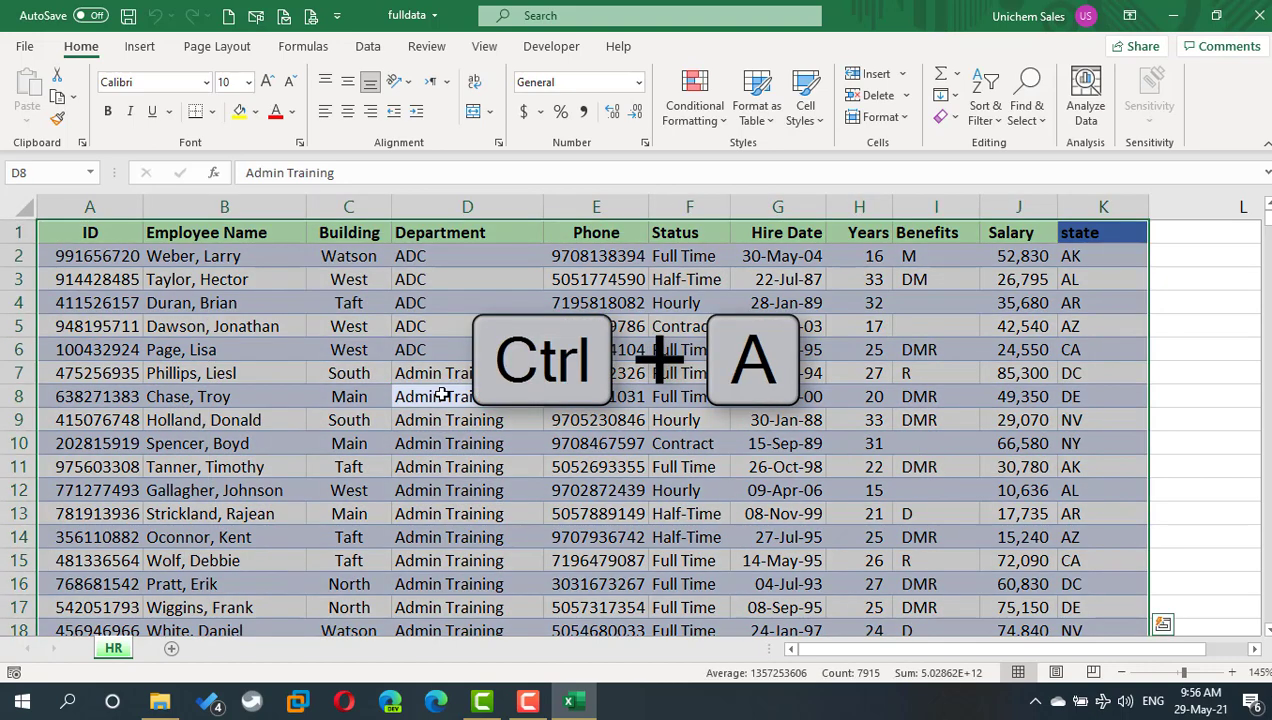
key("ctrl+t")
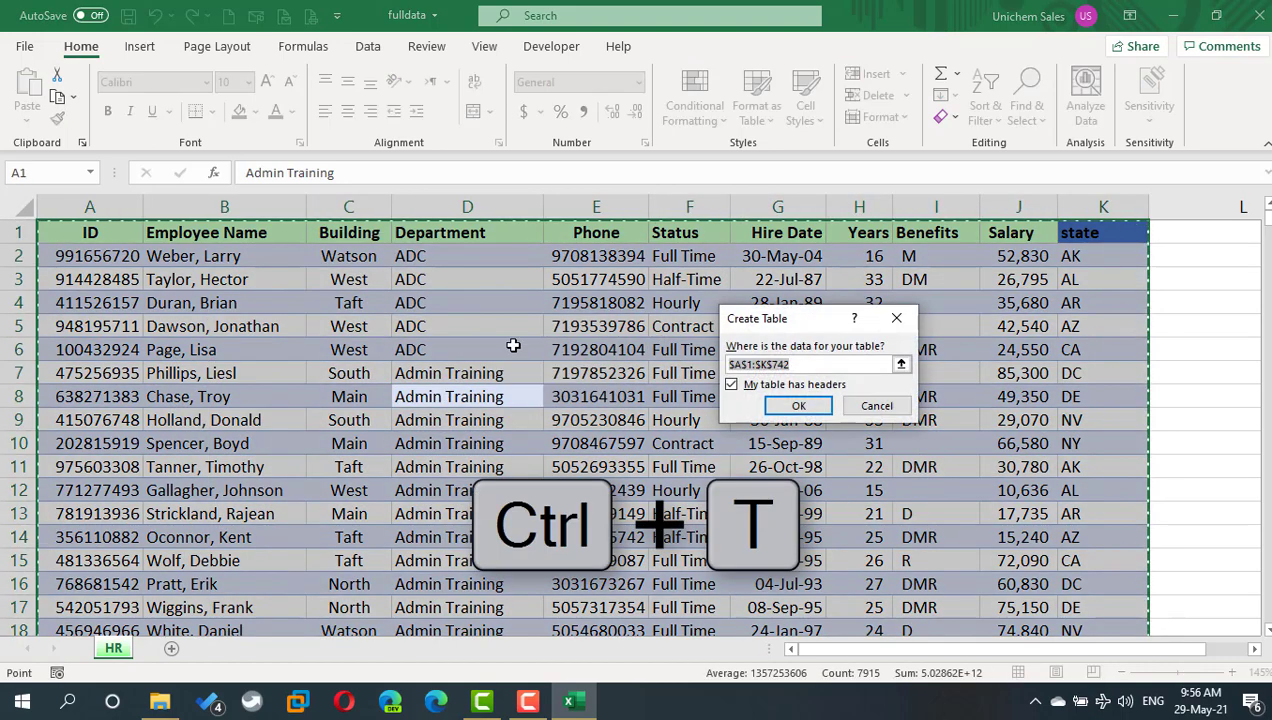
left_click(799, 405)
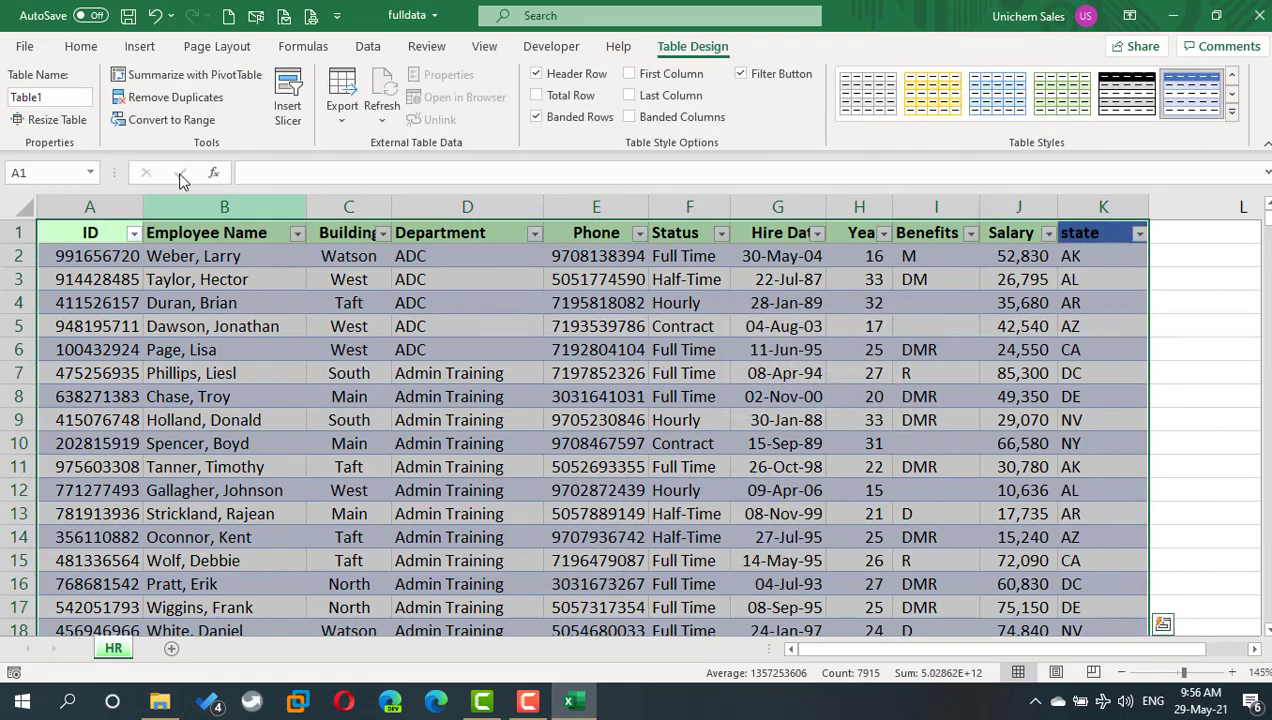
left_click(448, 373)
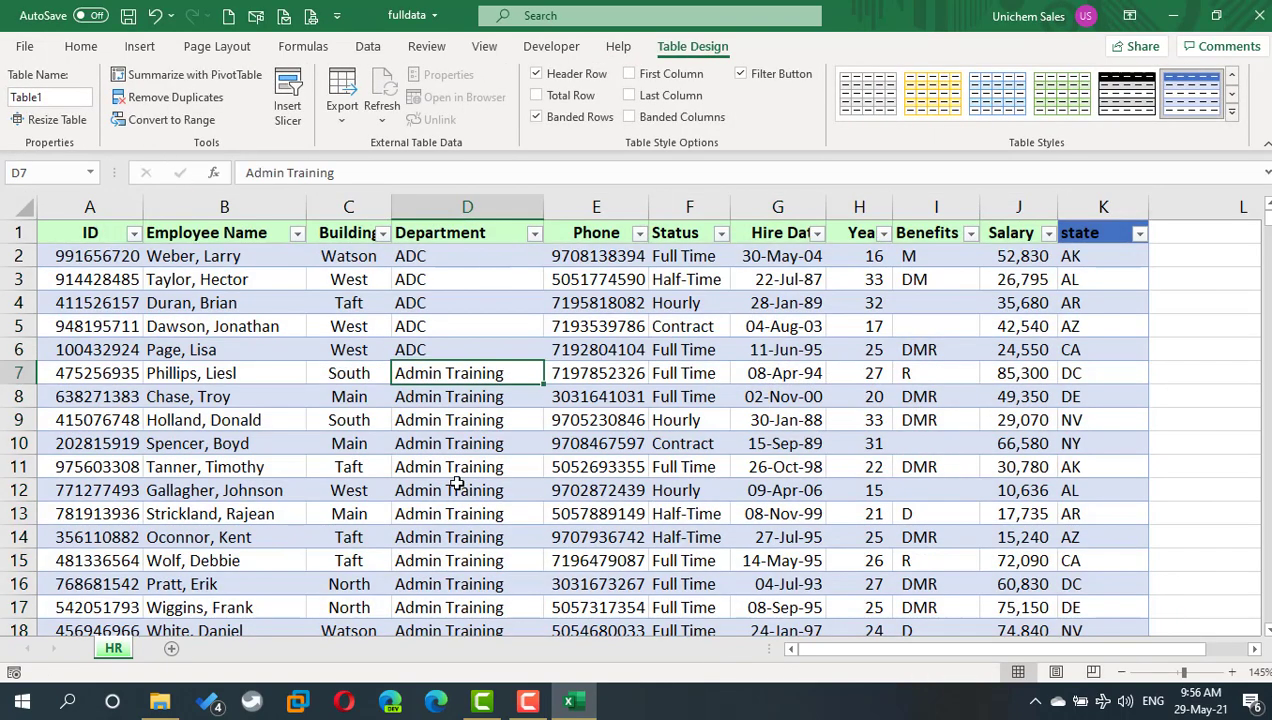
Step: Rename the HR table as staff
left_click(66, 96)
type("staff")
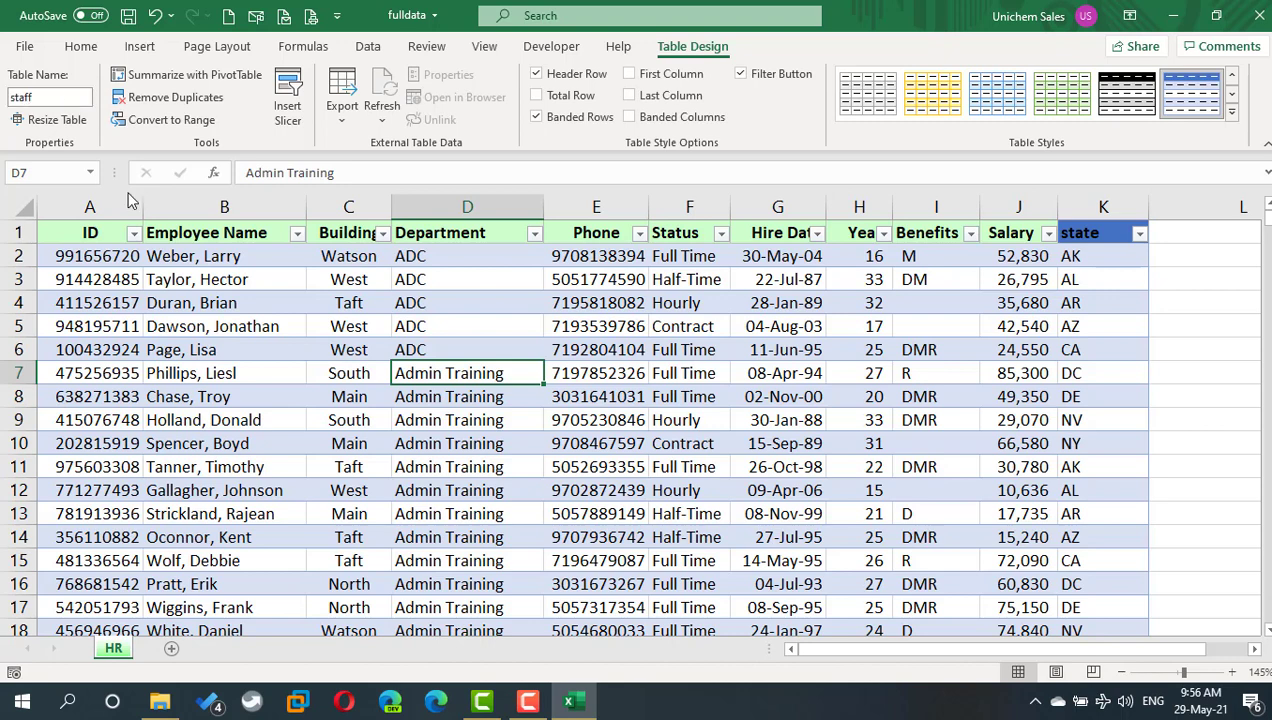
key("Return")
left_click(430, 333)
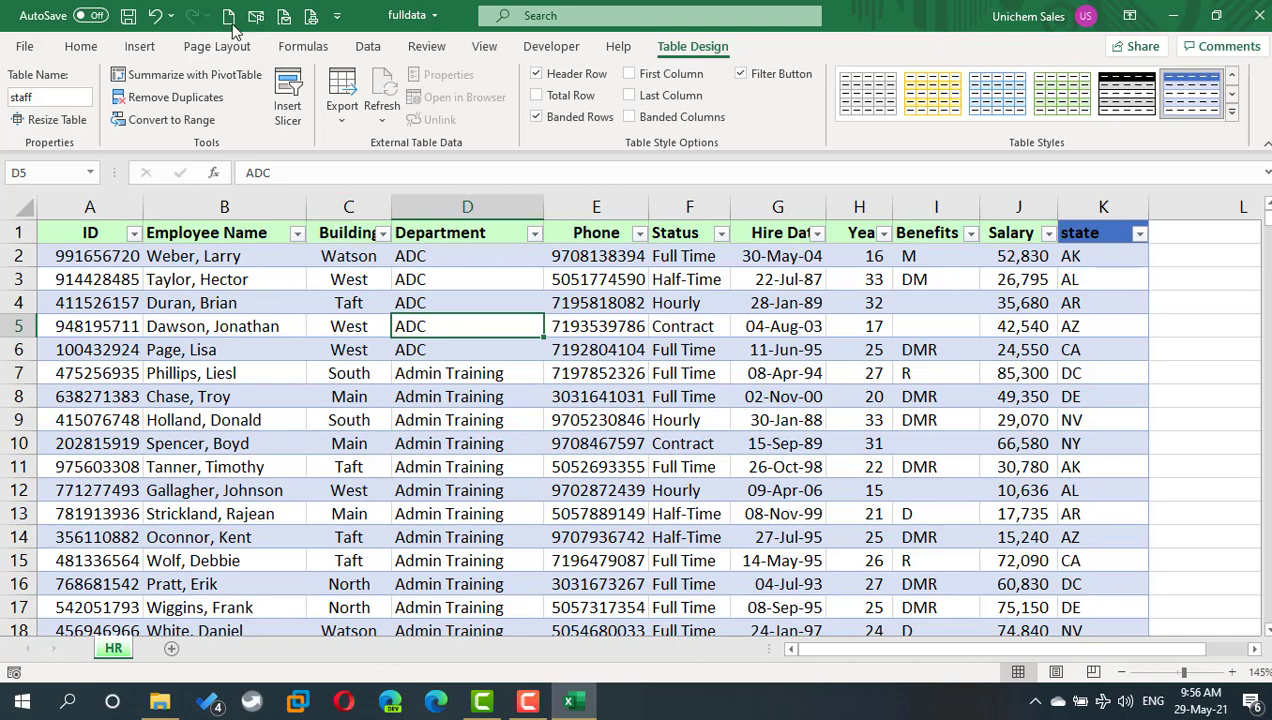
Step: Save the fulldata workbook and create a new blank workbook
key("ctrl+n")
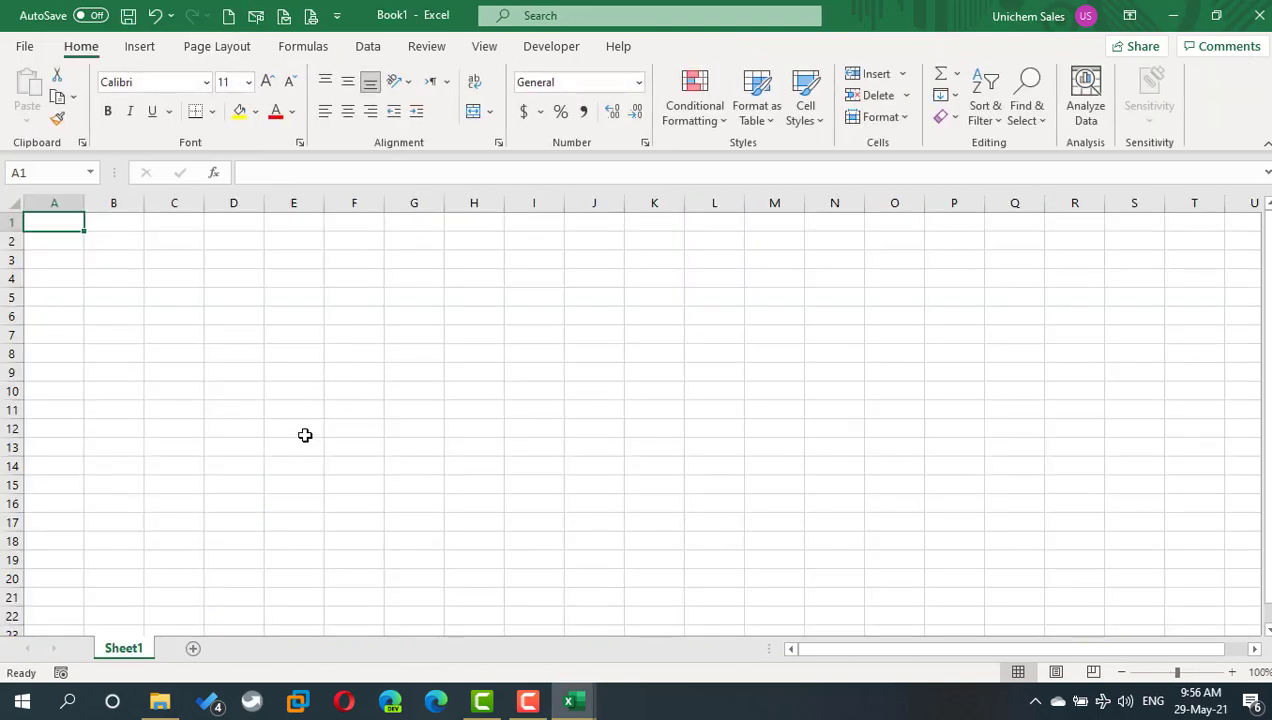
key("ctrl+w")
left_click(128, 15)
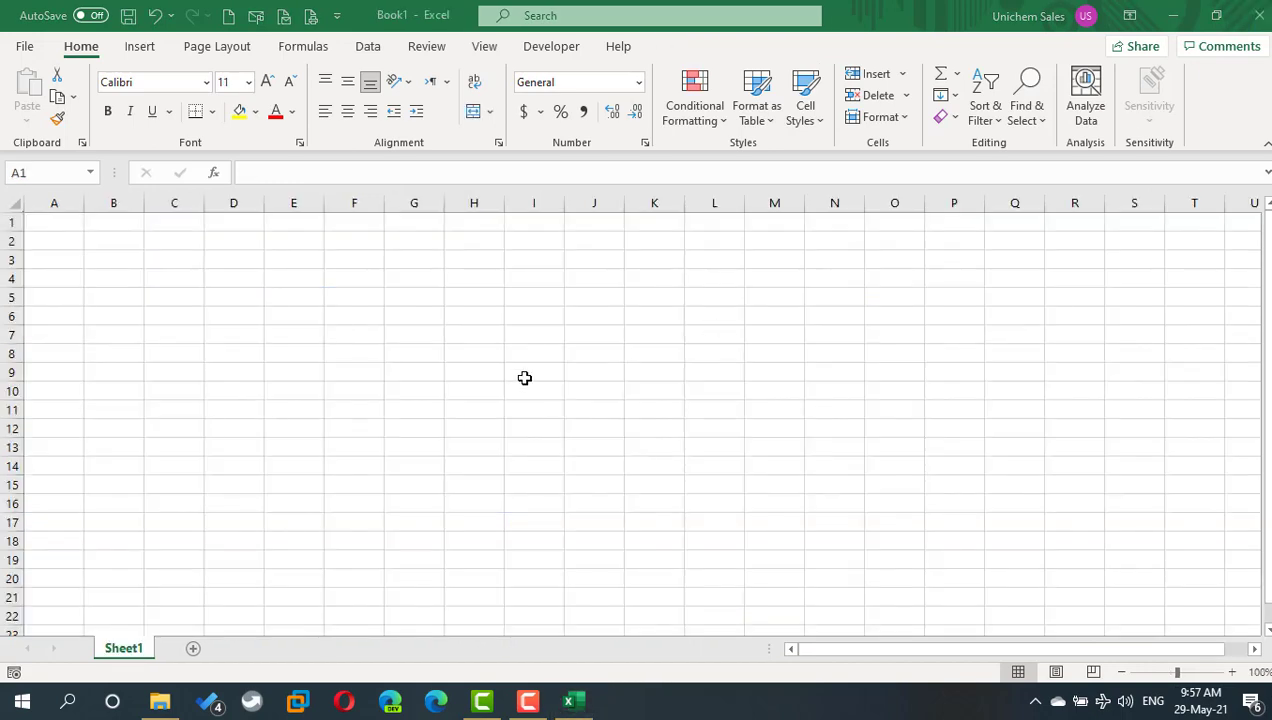
key("ctrl+n")
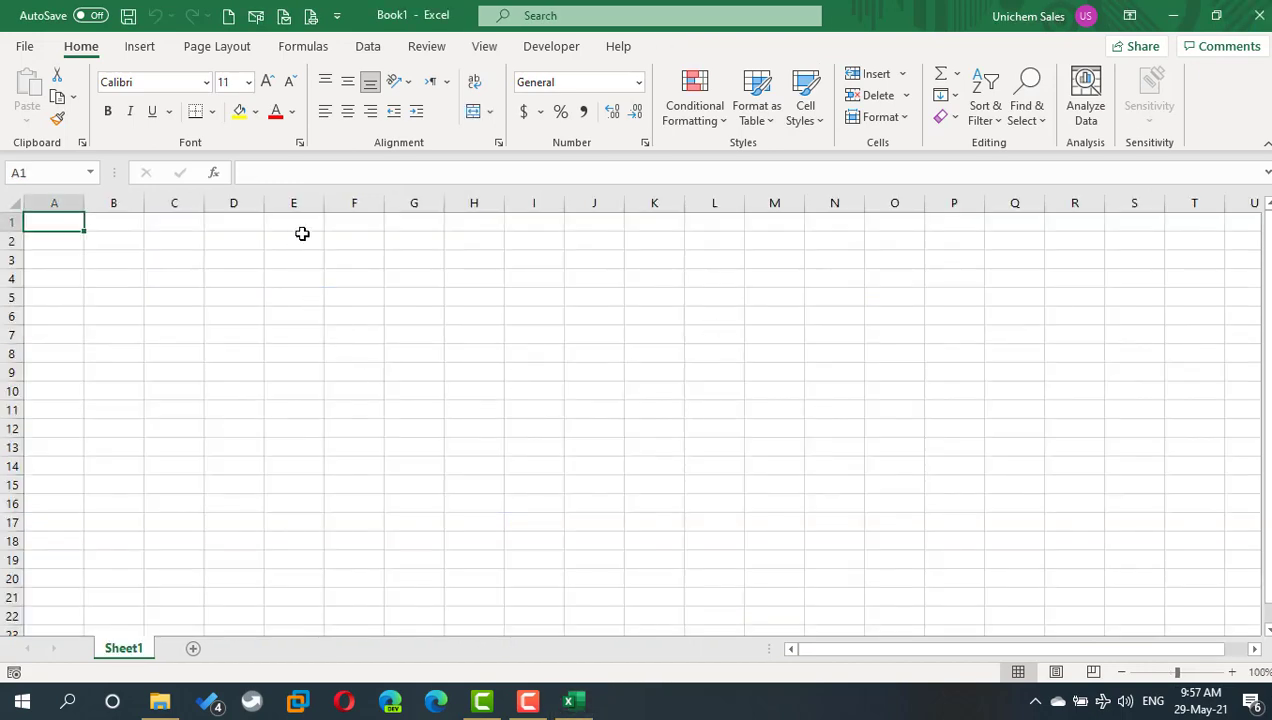
Step: Import the staff table from the fulldata workbook and open it in the Power Query Editor
left_click(366, 46)
left_click(27, 100)
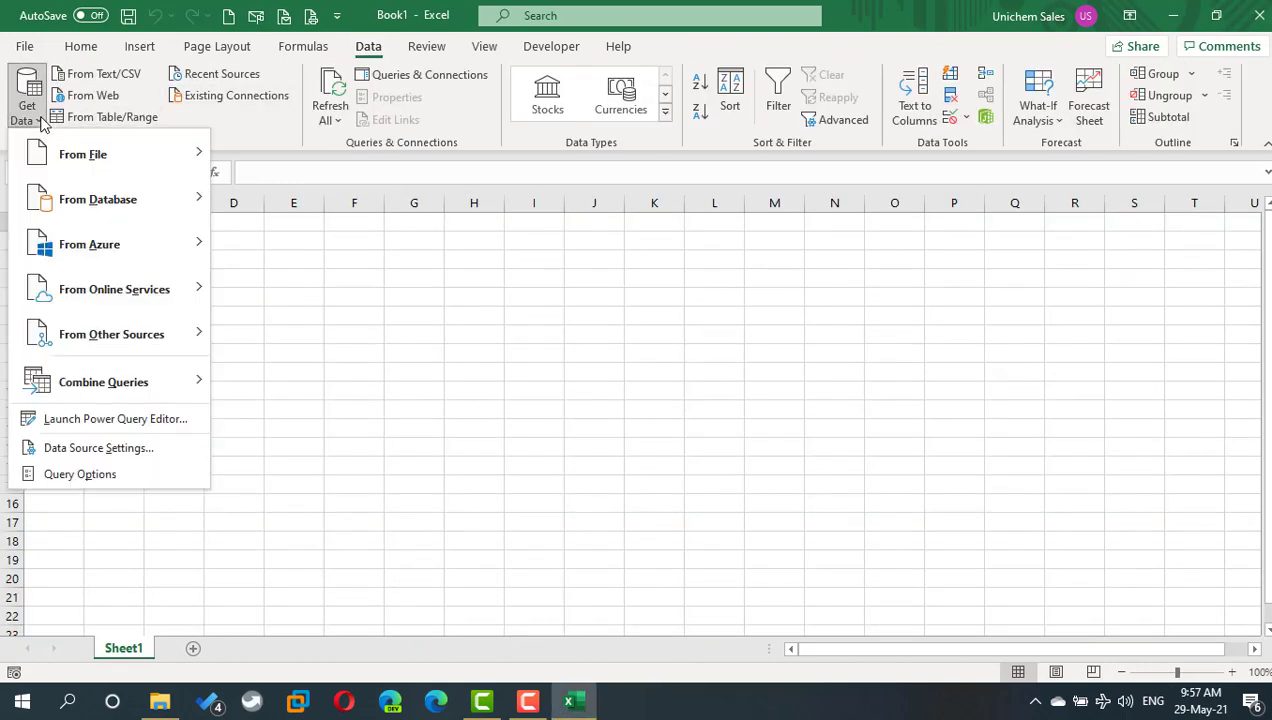
mouse_move(62, 160)
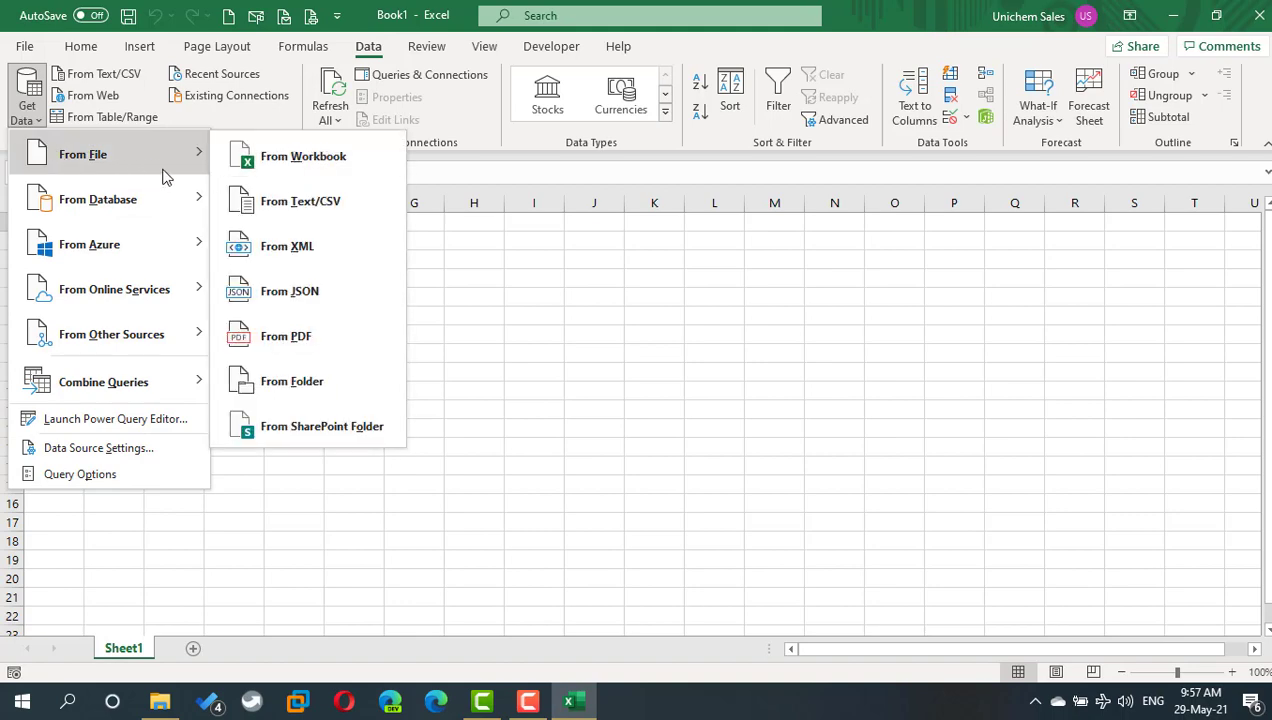
left_click(290, 178)
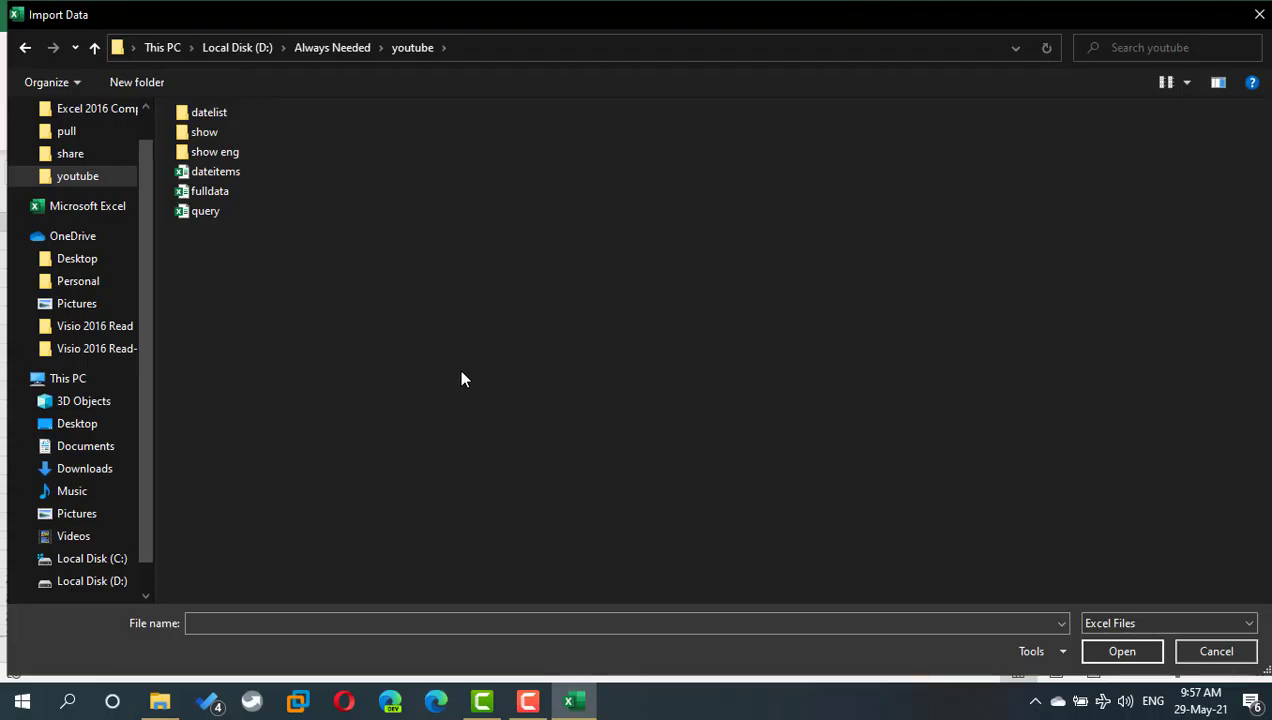
double_click(200, 191)
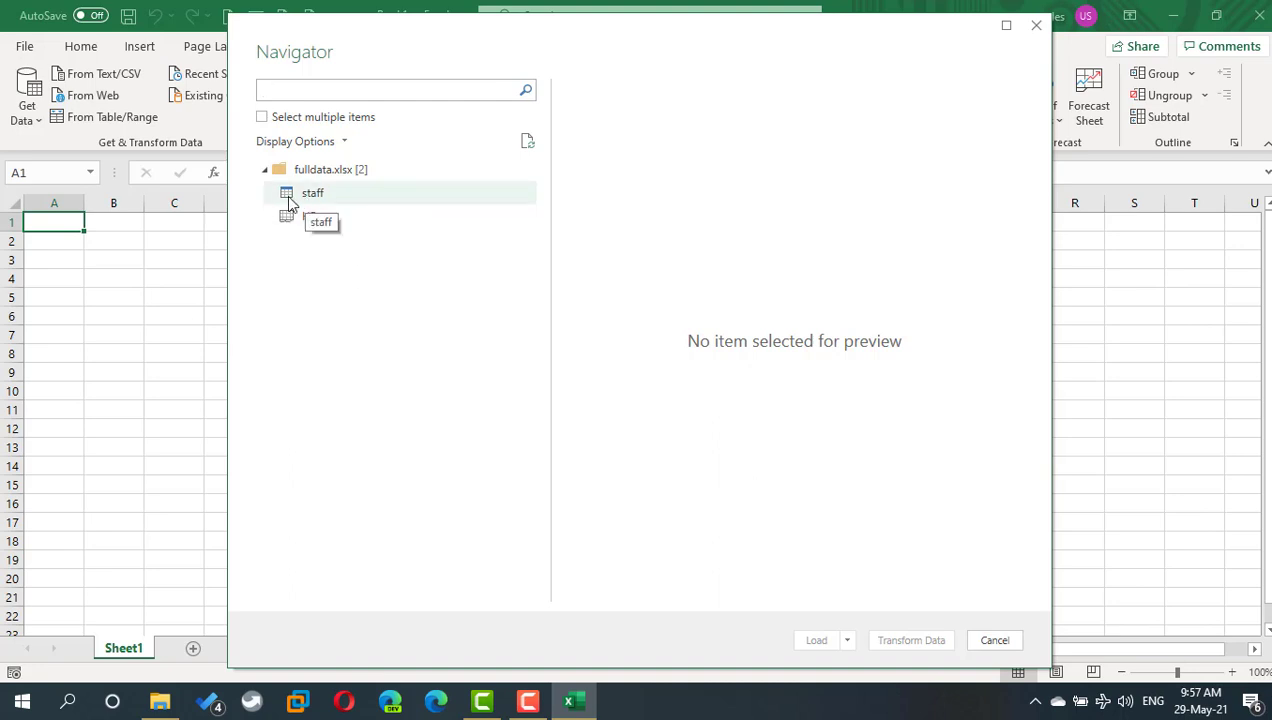
left_click(320, 197)
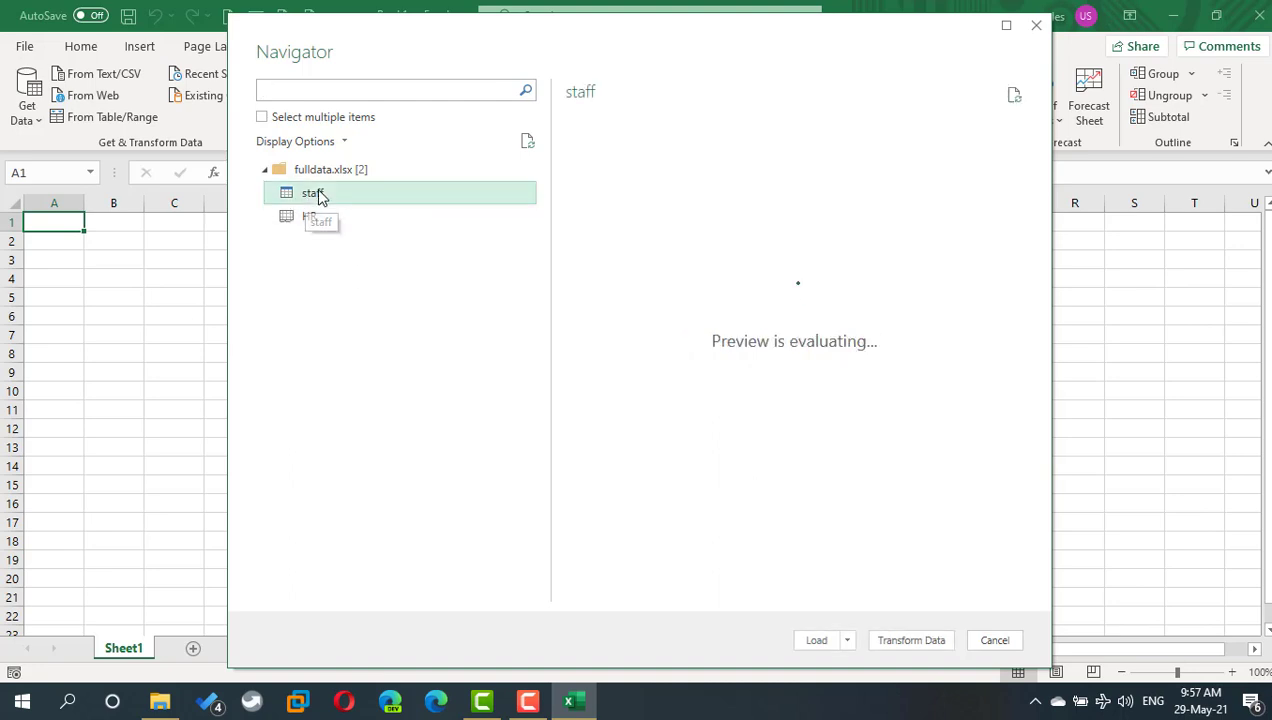
left_click(910, 640)
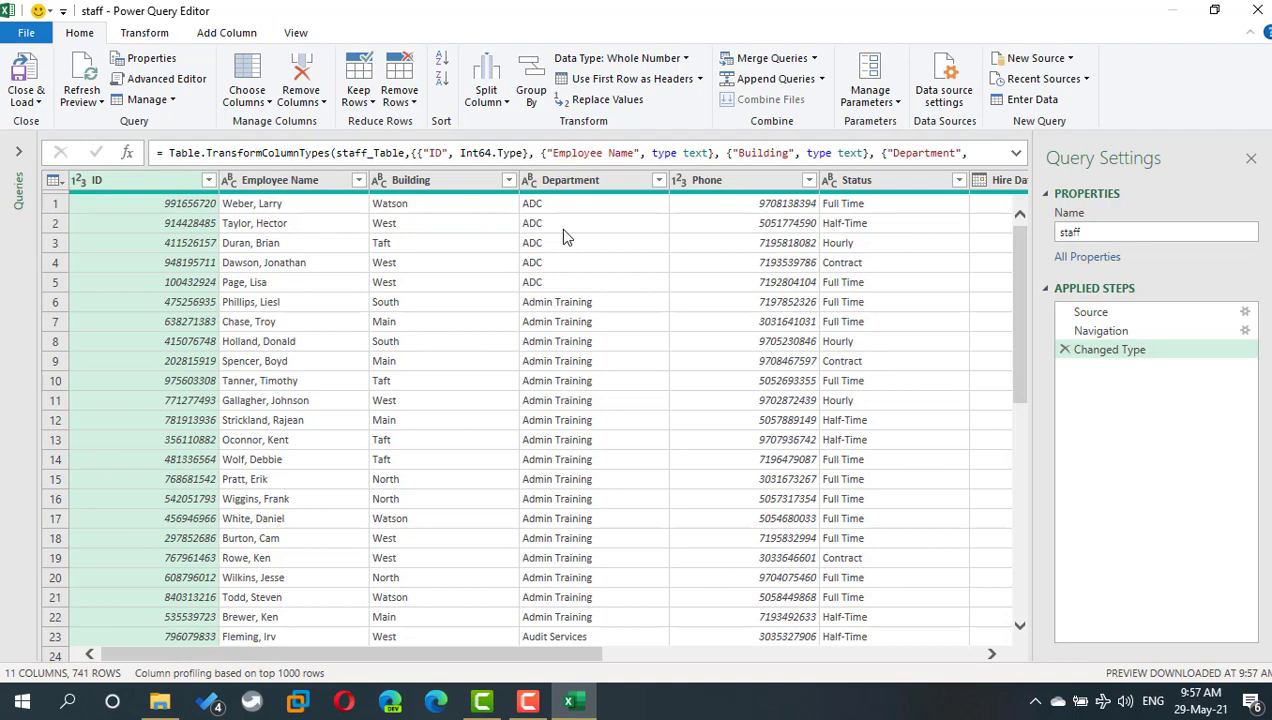
Step: Filter the query's Department column to ADC only, load the result into the workbook and close the queries list
left_click(659, 183)
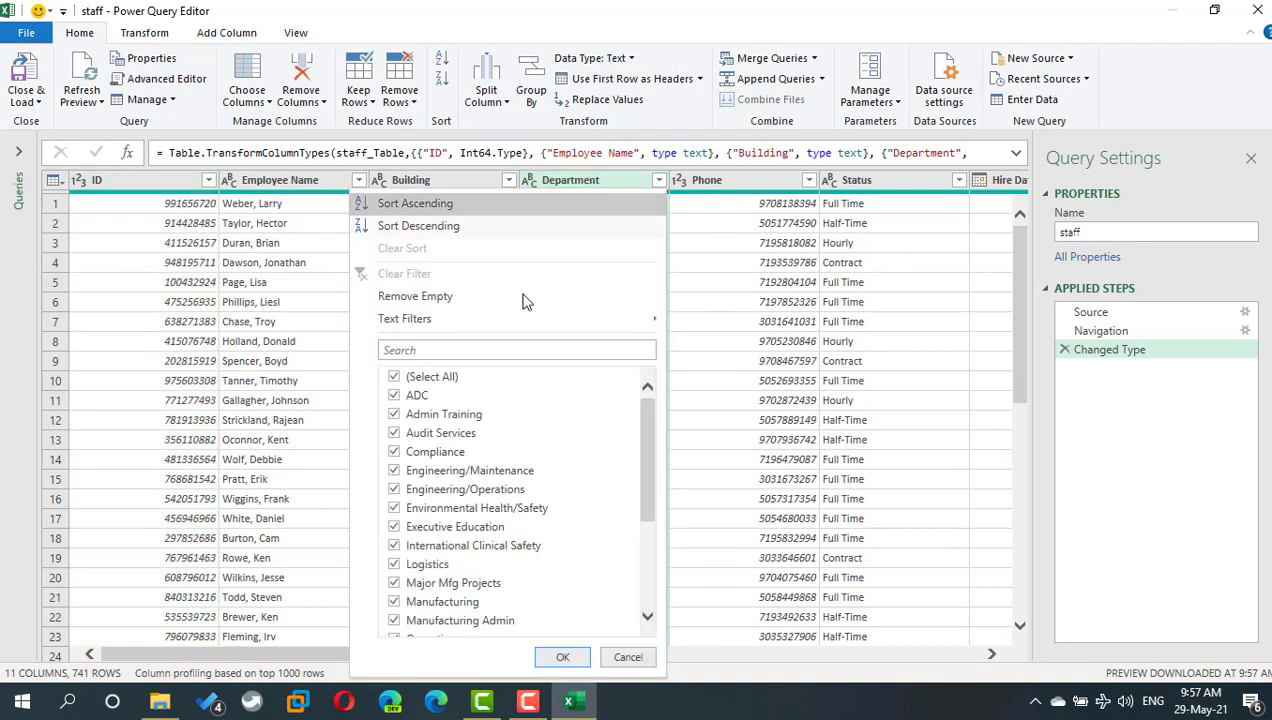
left_click(429, 378)
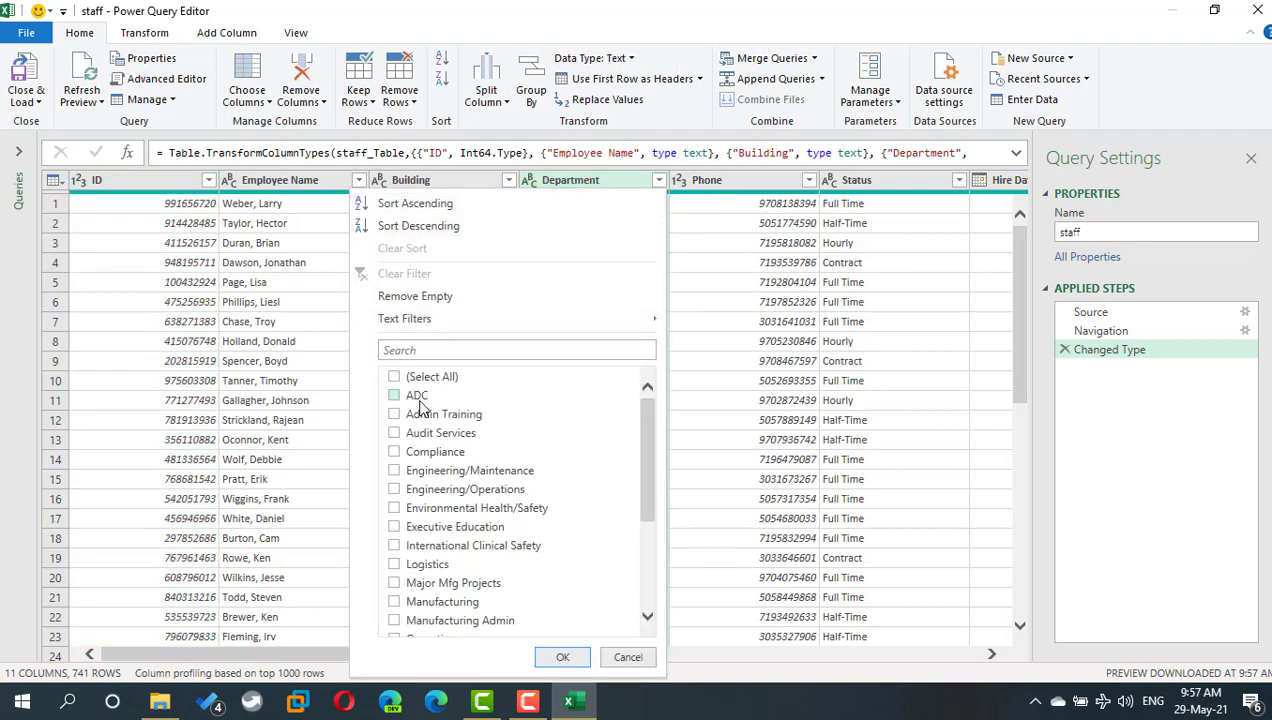
left_click(399, 396)
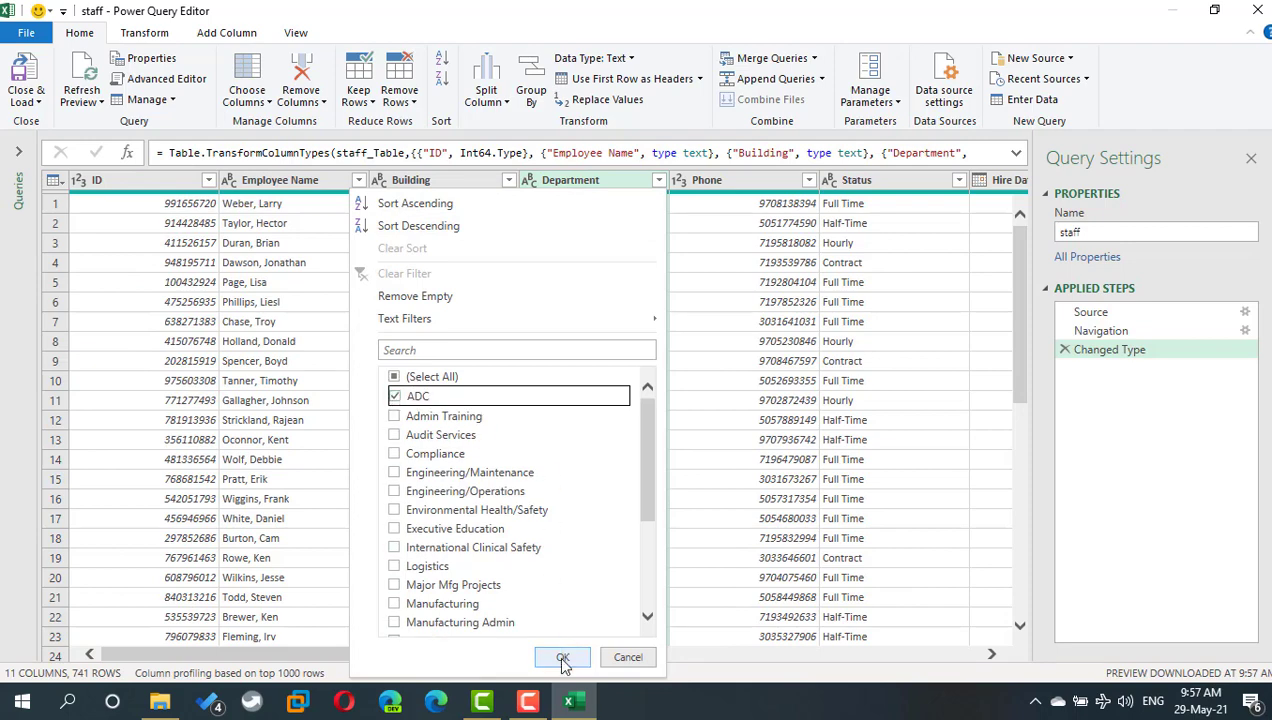
left_click(562, 656)
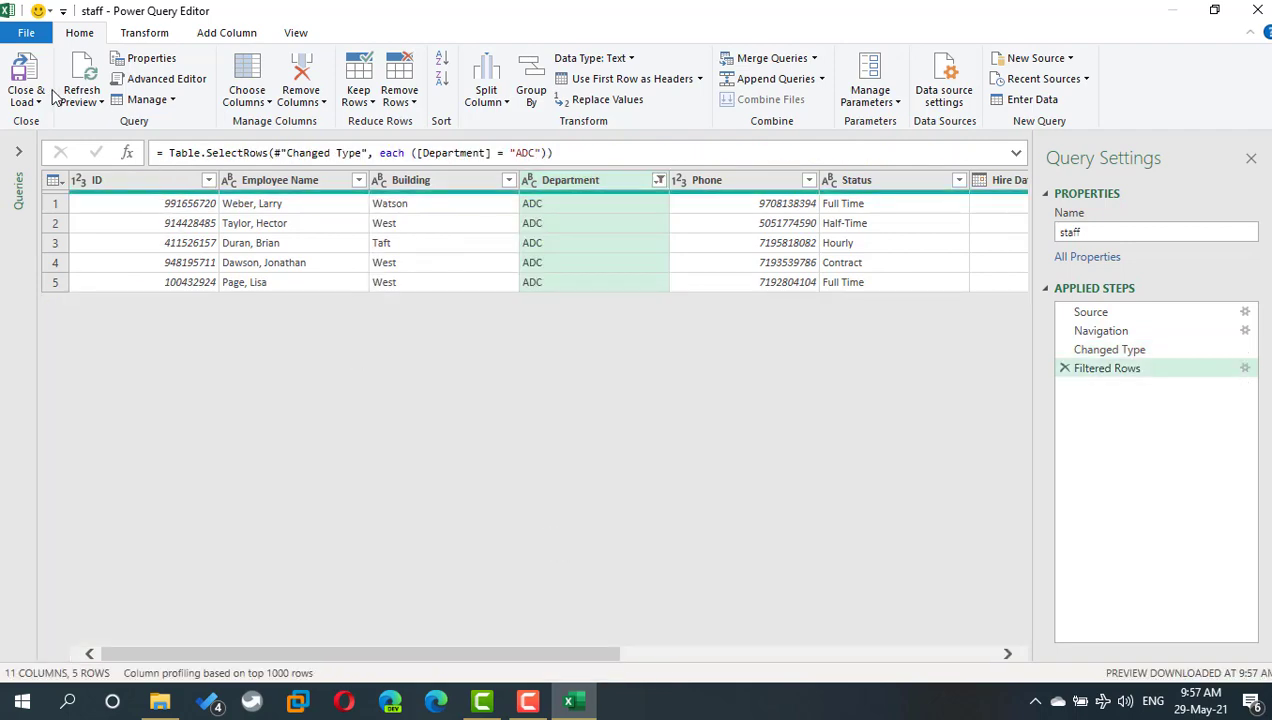
left_click(26, 80)
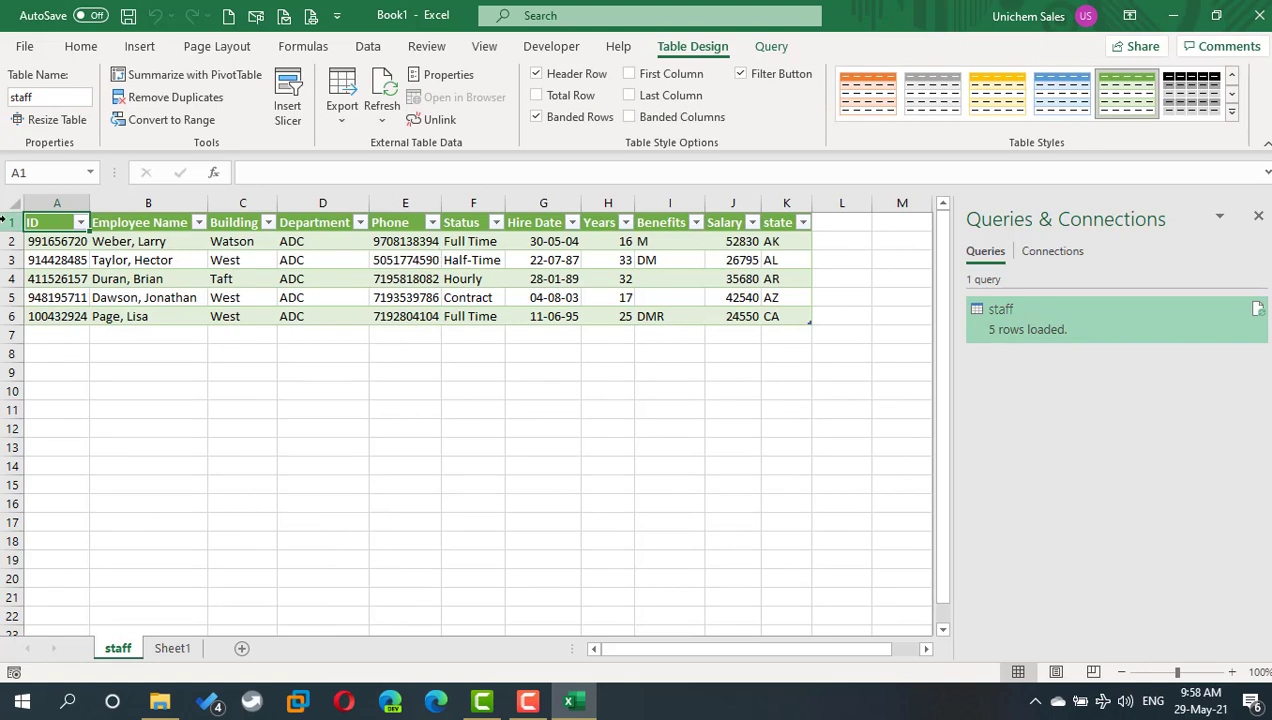
left_click(1258, 216)
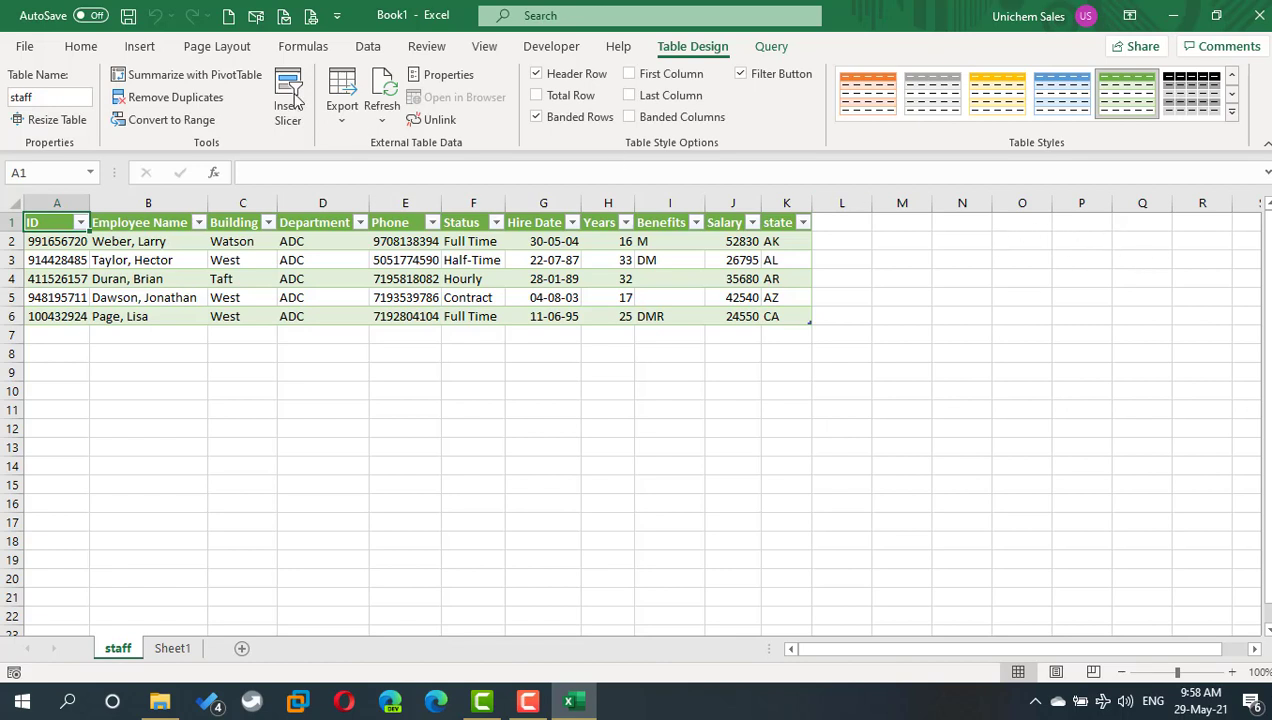
Step: Enter the header Department in O1 and fit column O's width to it
left_click(78, 48)
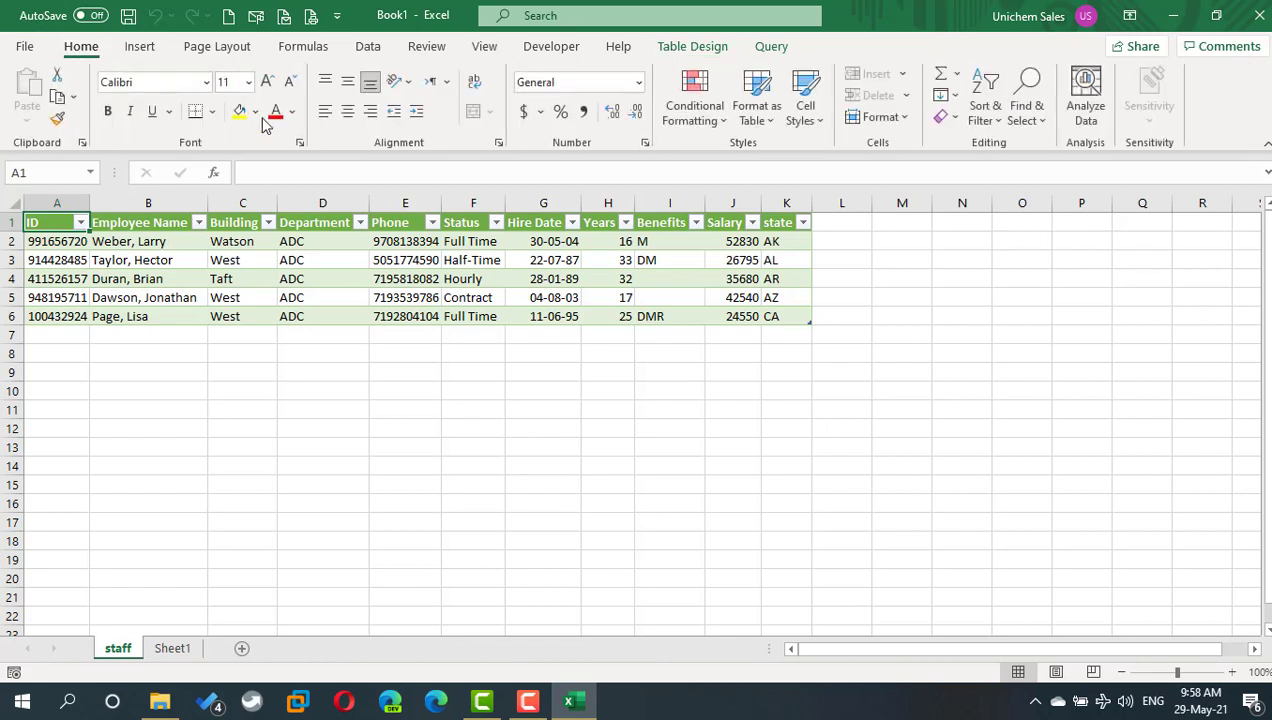
left_click(1037, 230)
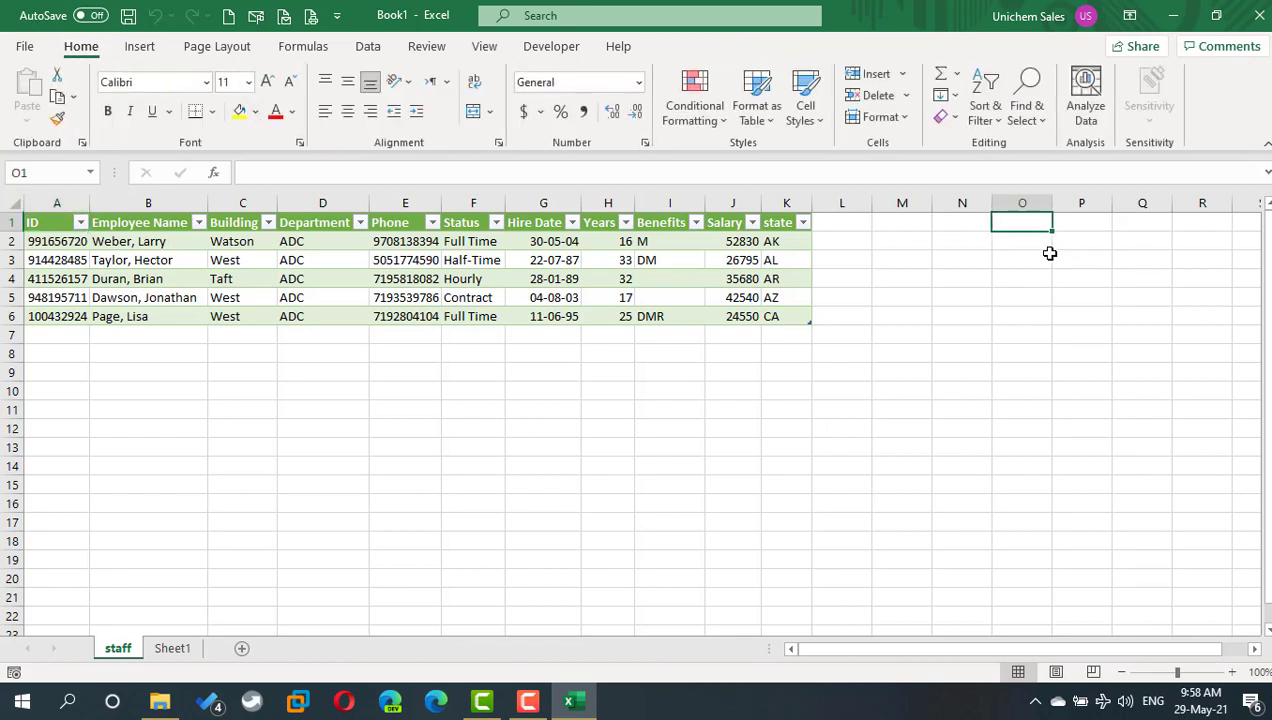
type("De")
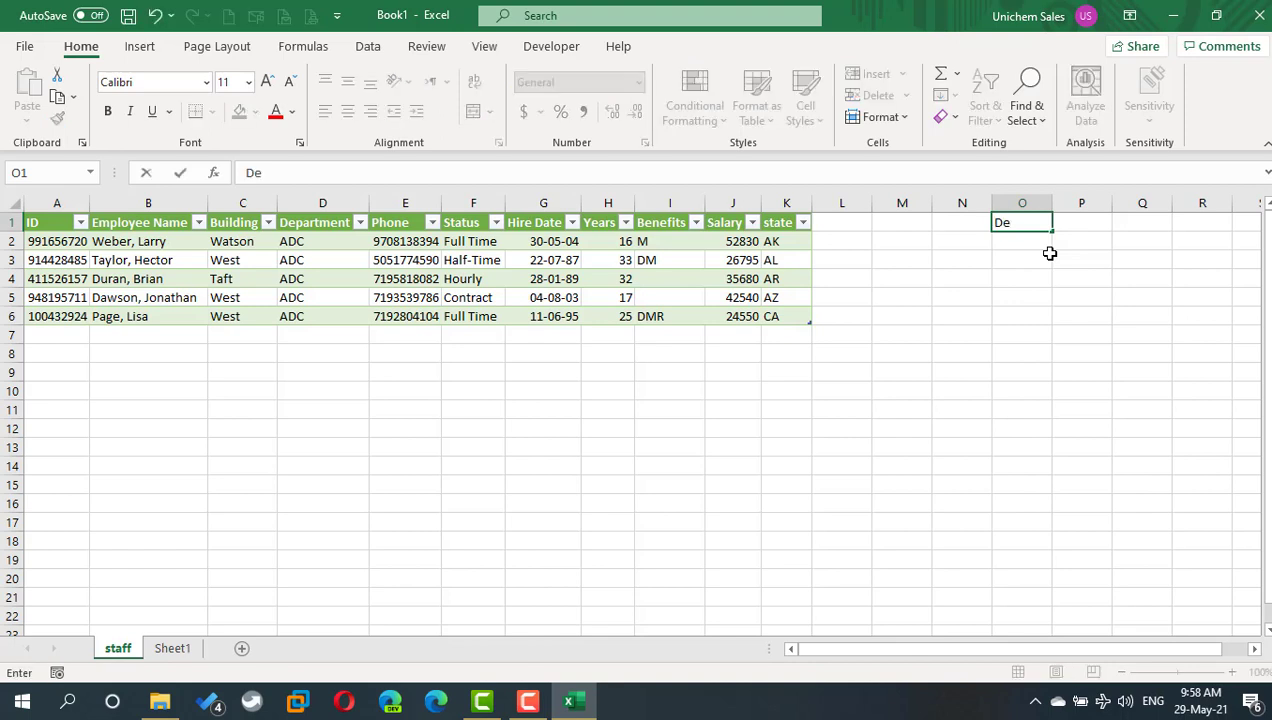
type("partment")
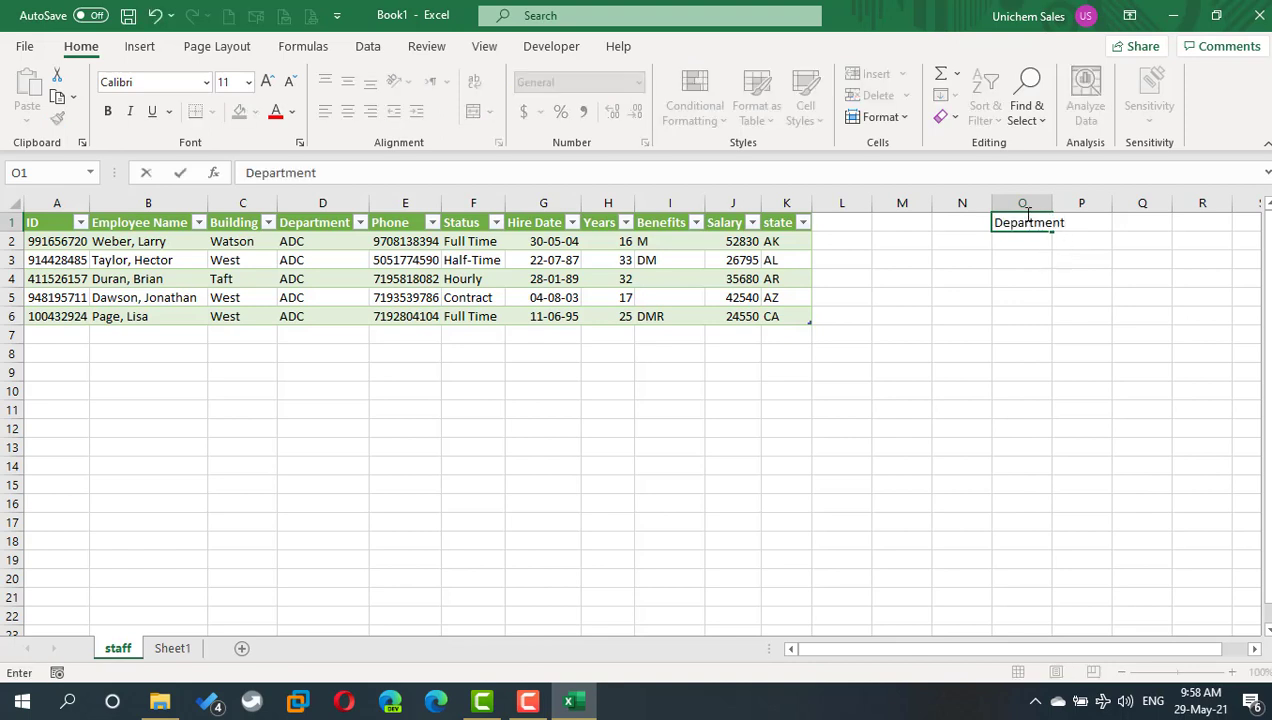
left_click(1011, 240)
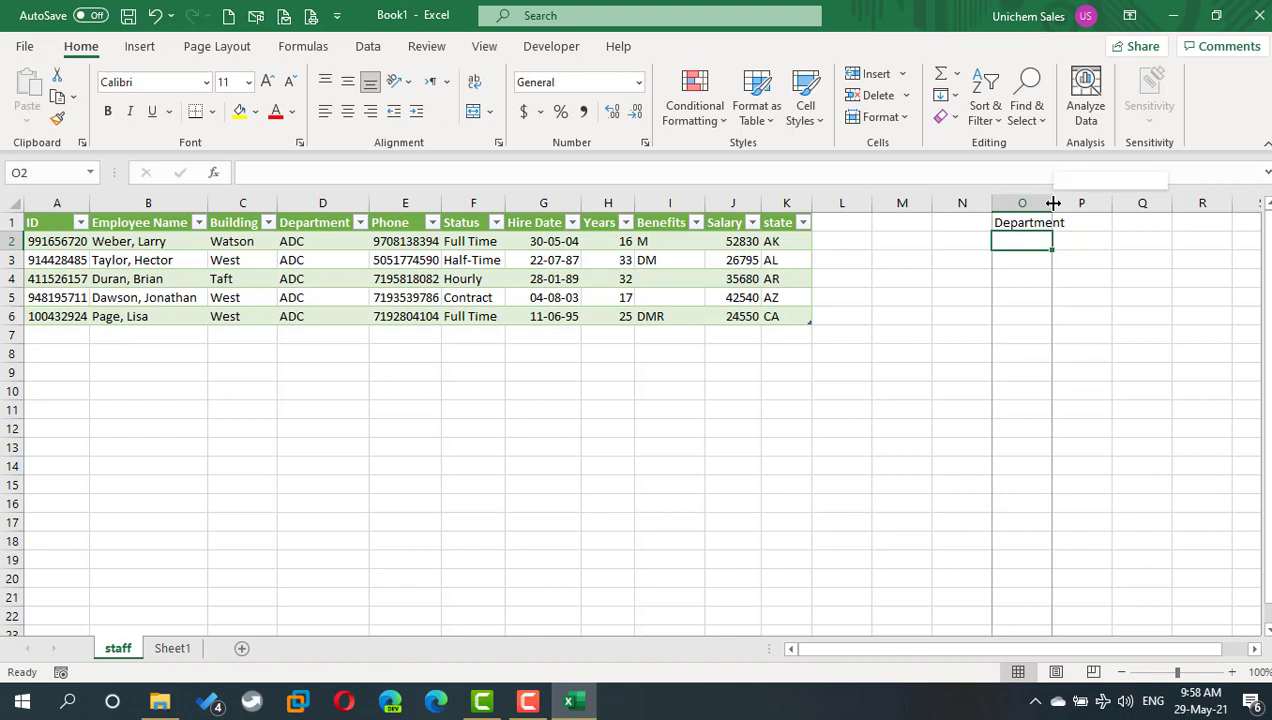
double_click(1052, 203)
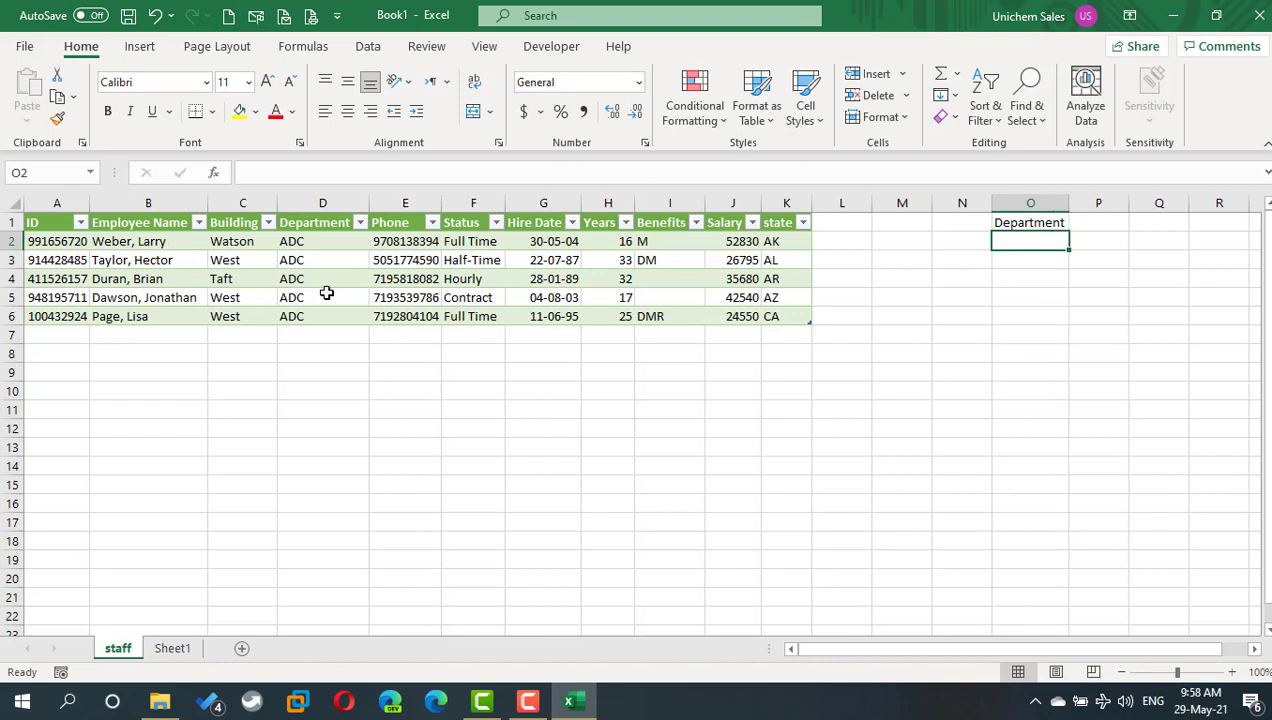
Step: Copy the Department column from the fulldata workbook and paste it as values into column Q of the new workbook
left_click(25, 46)
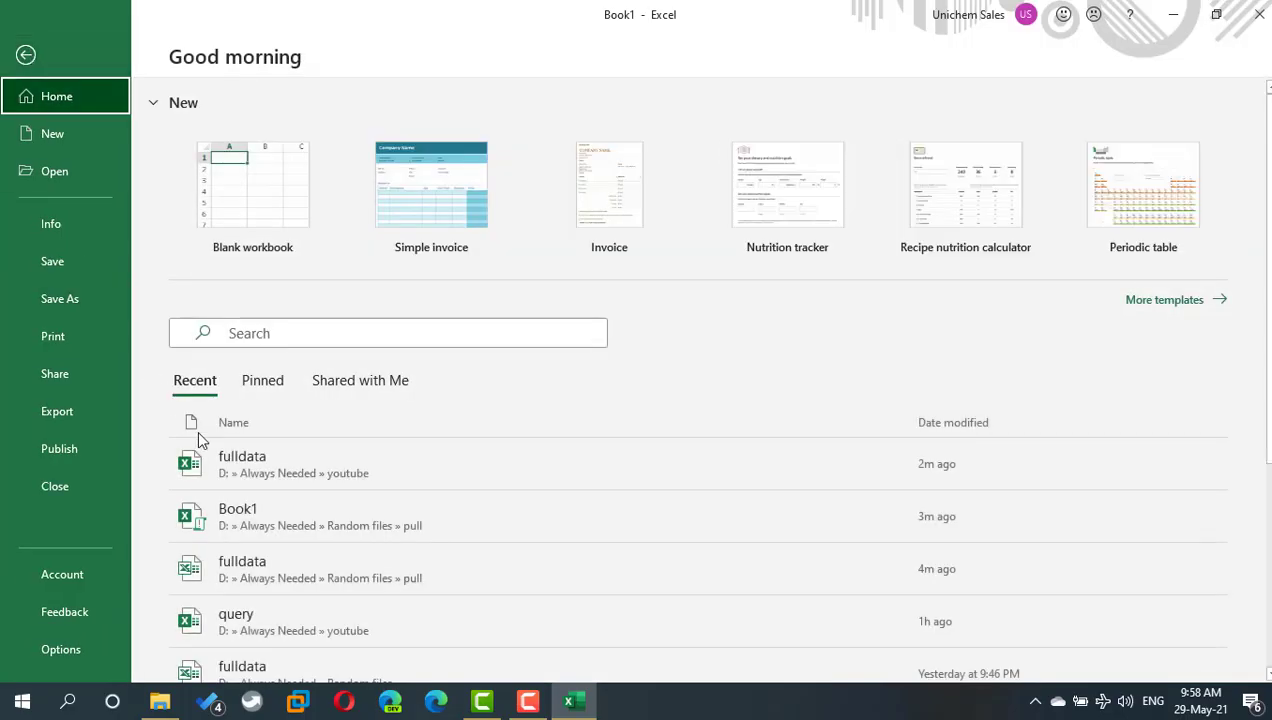
left_click(197, 438)
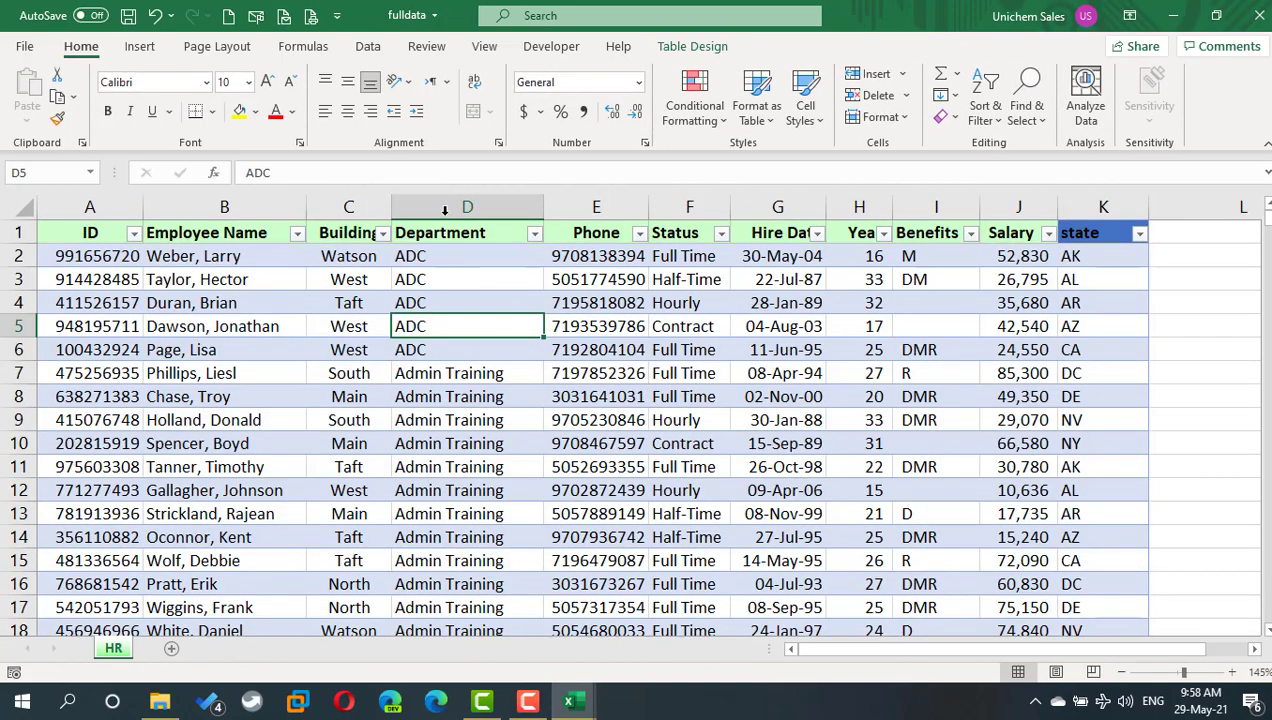
right_click(456, 206)
left_click(500, 241)
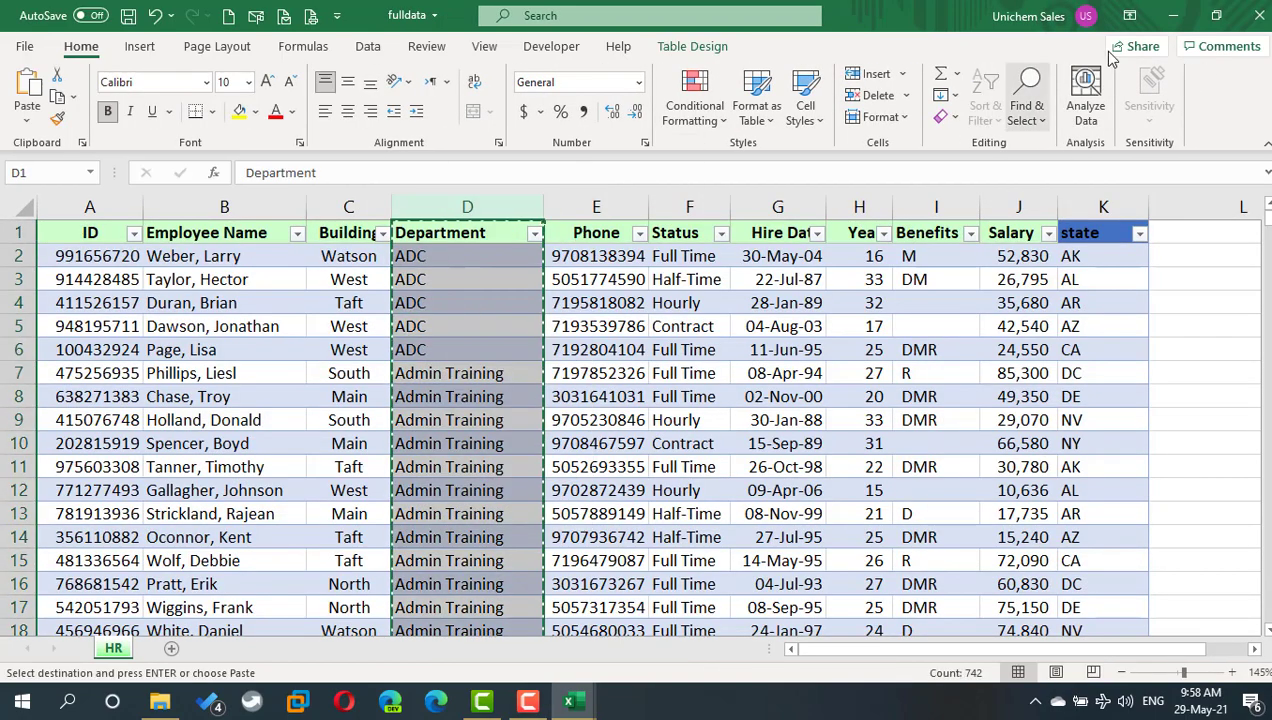
left_click(1175, 15)
right_click(1156, 204)
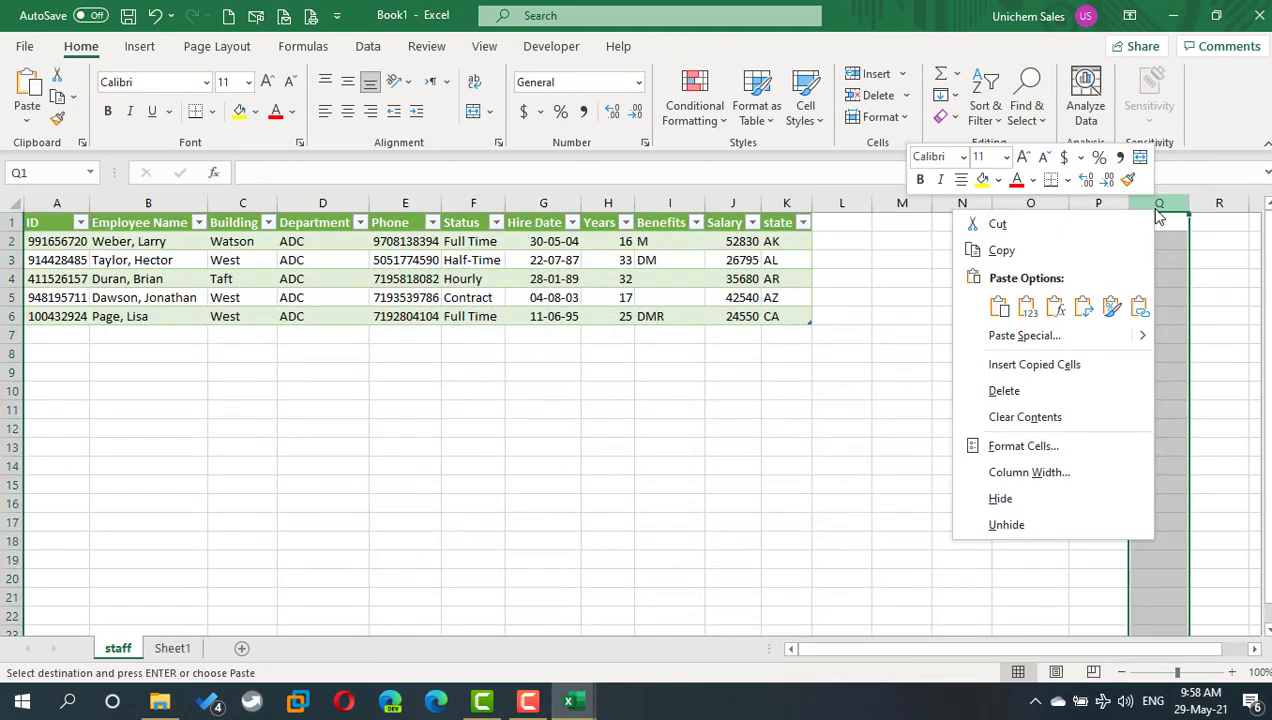
left_click(1027, 307)
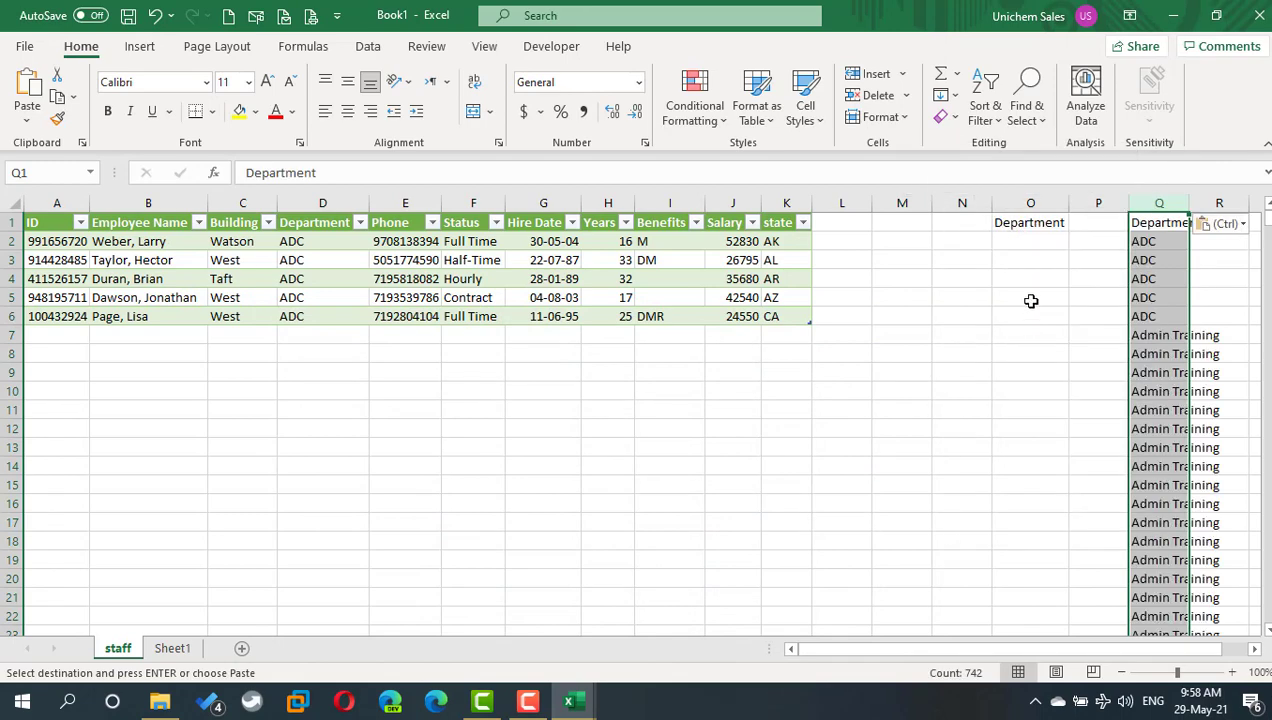
Step: Remove the duplicate entries from the department list in column Q
left_click(366, 47)
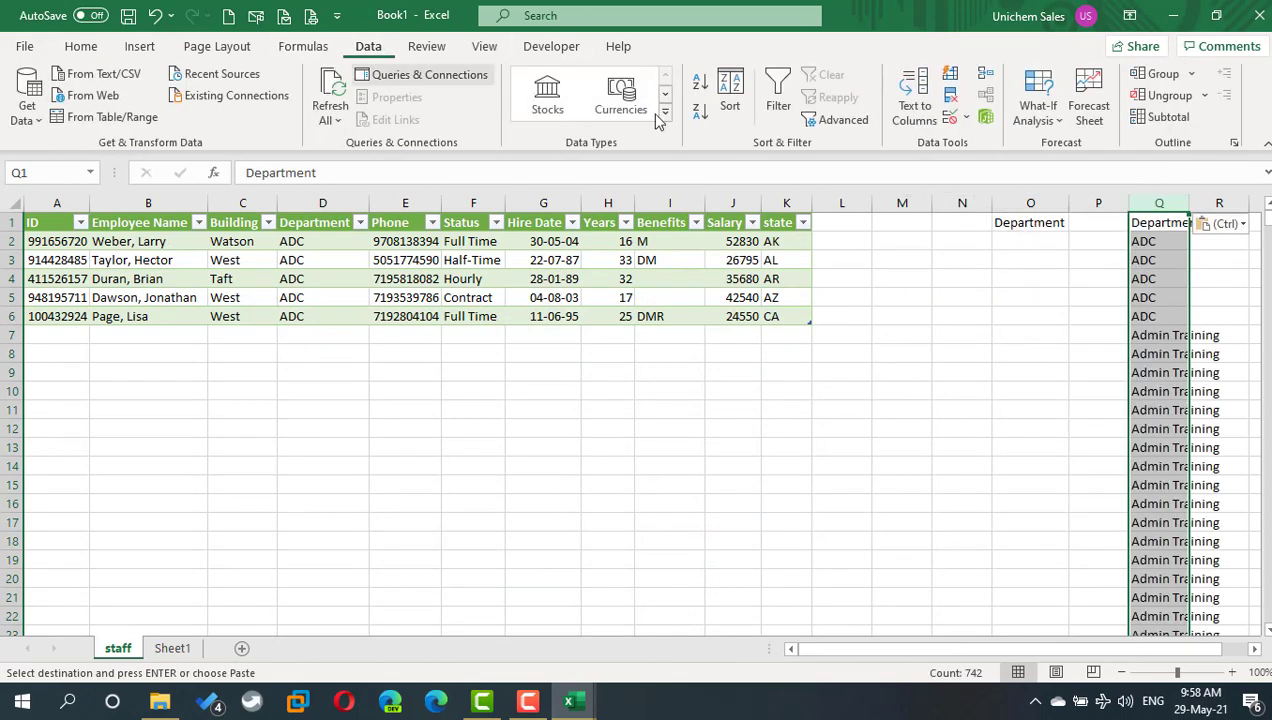
left_click(949, 100)
left_click(893, 456)
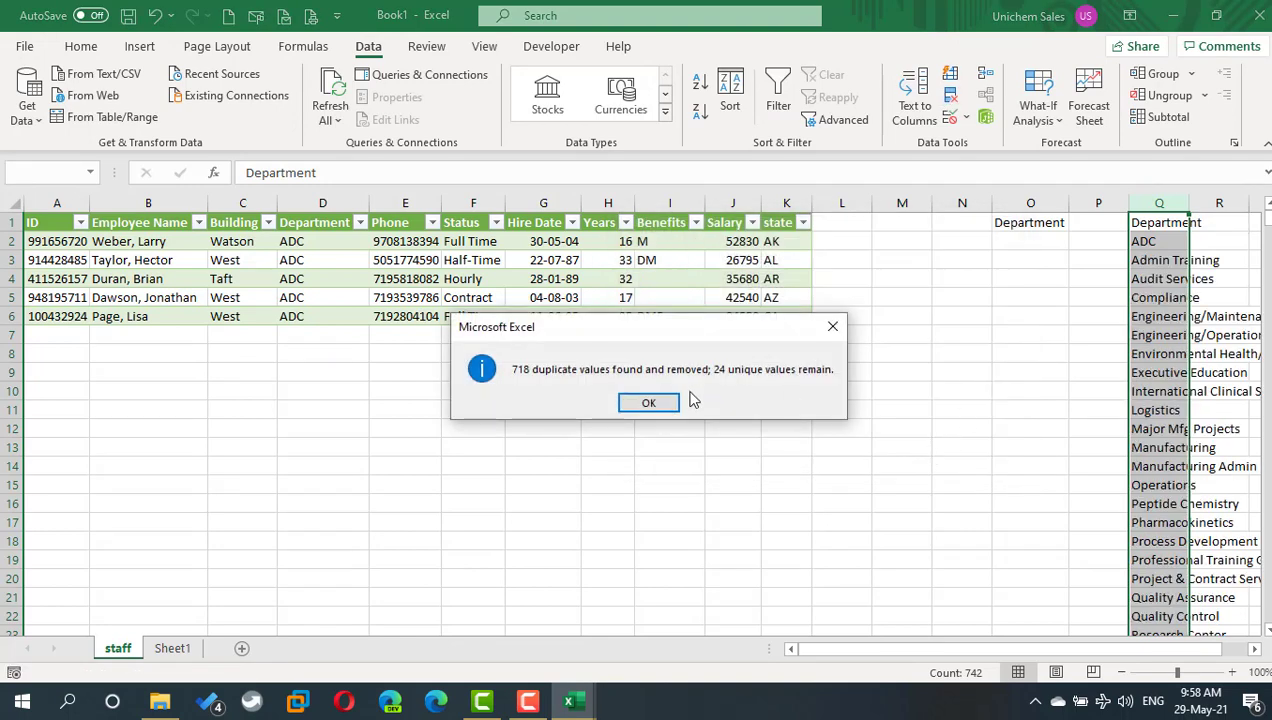
key("Return")
Step: Add a list data validation to O2 that takes its entries from $Q$2:$Q$24
left_click(1005, 242)
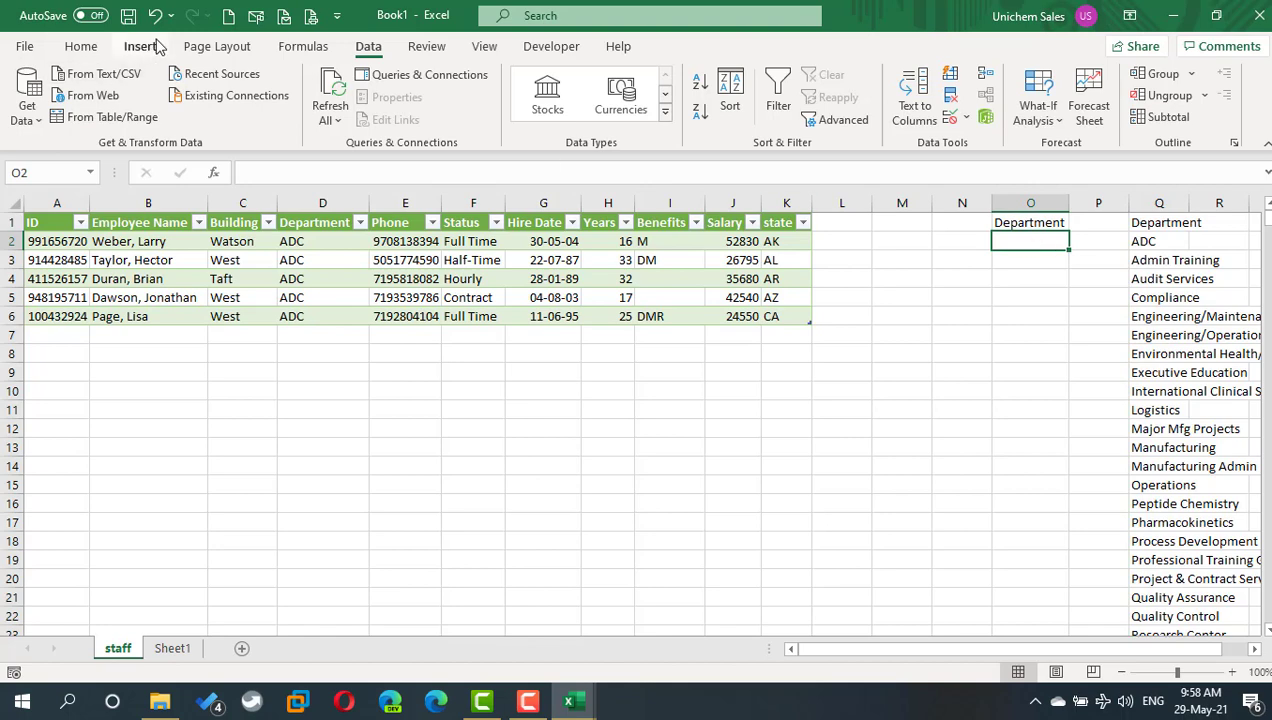
left_click(955, 120)
left_click(794, 290)
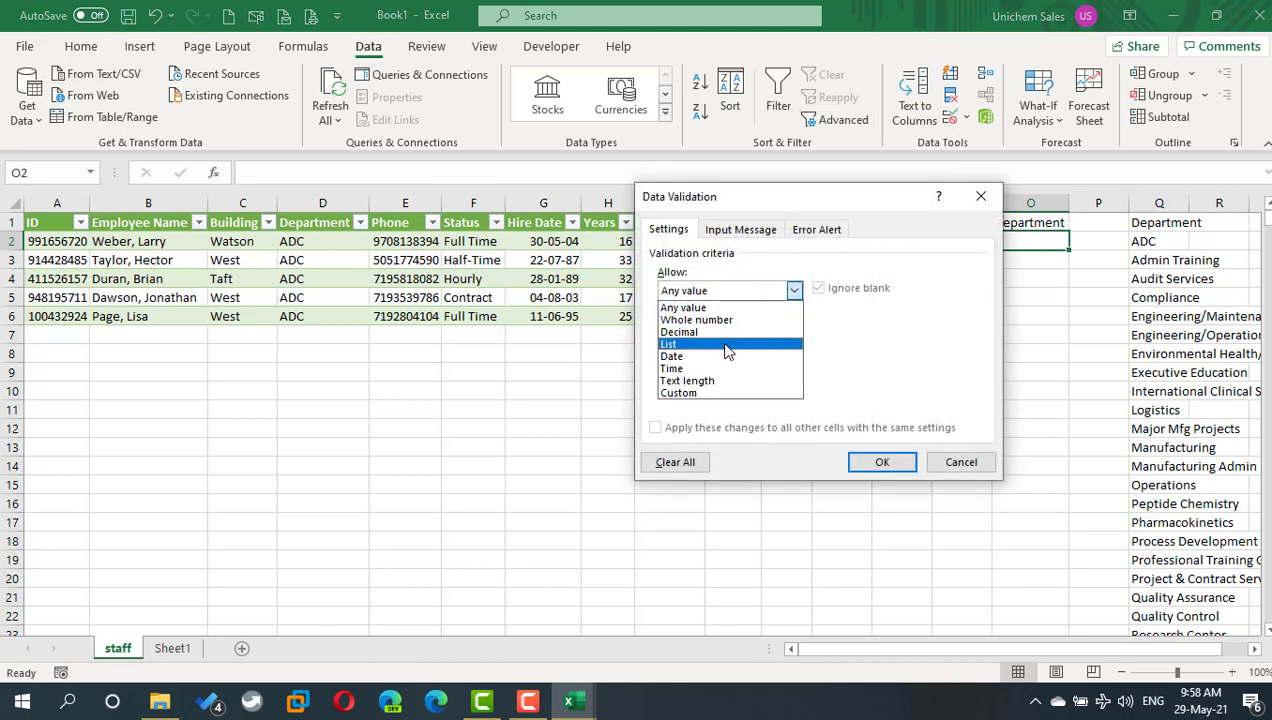
left_click(727, 344)
left_click(710, 363)
left_click_drag(1140, 243, 1148, 600)
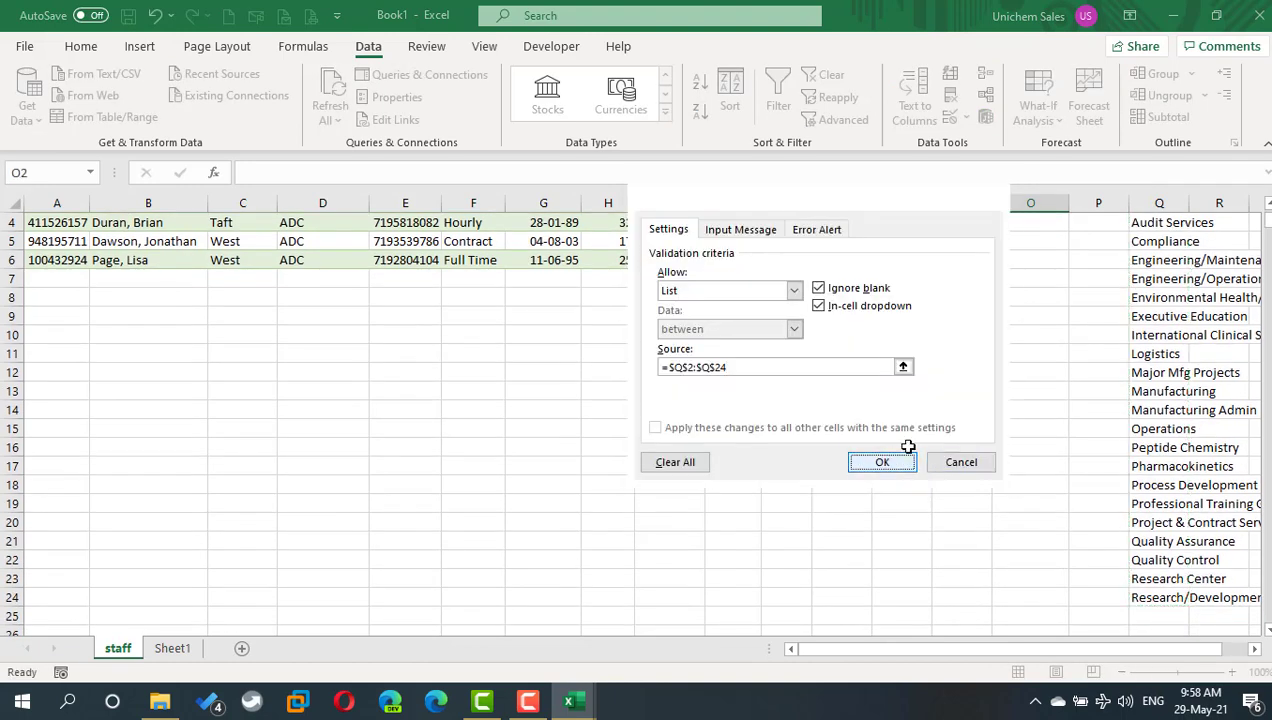
left_click(882, 462)
Step: Hide column Q, which holds the list of unique departments
scroll(1130, 244, "up", 1)
right_click(1157, 206)
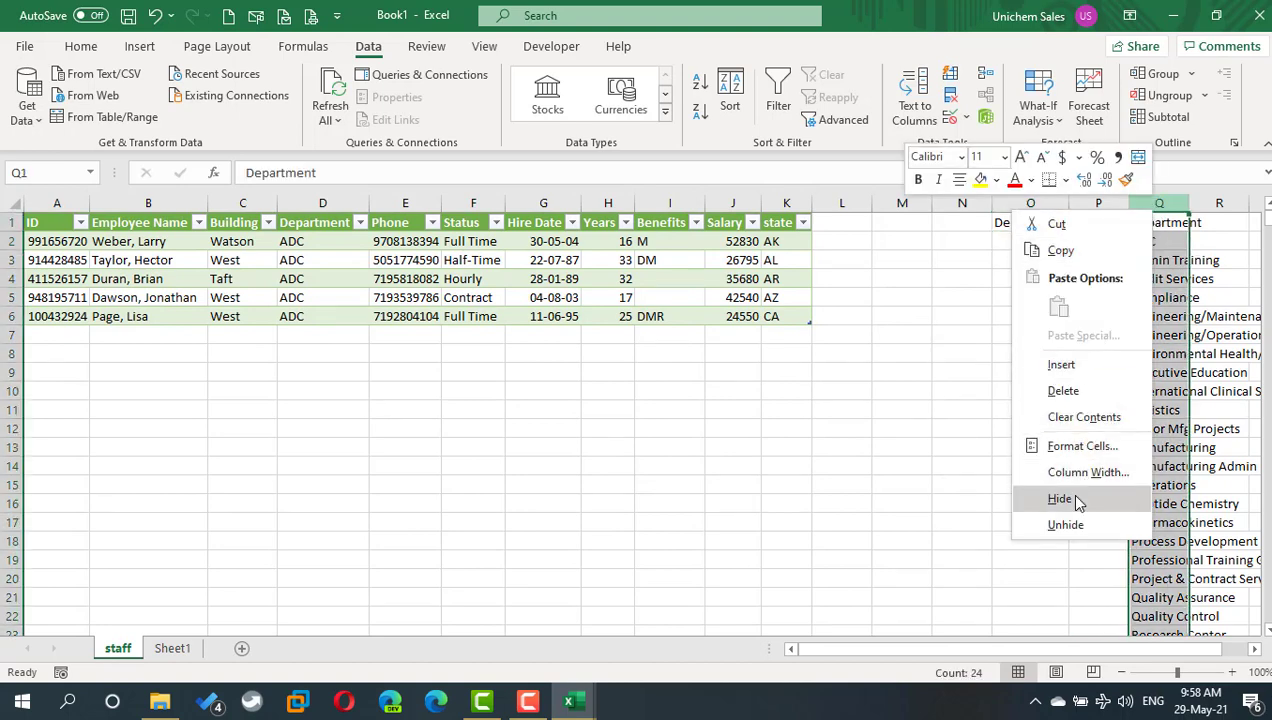
left_click(1075, 497)
Step: Choose Admin Training from the dropdown in O2 and fit column O's width to it
left_click(1039, 241)
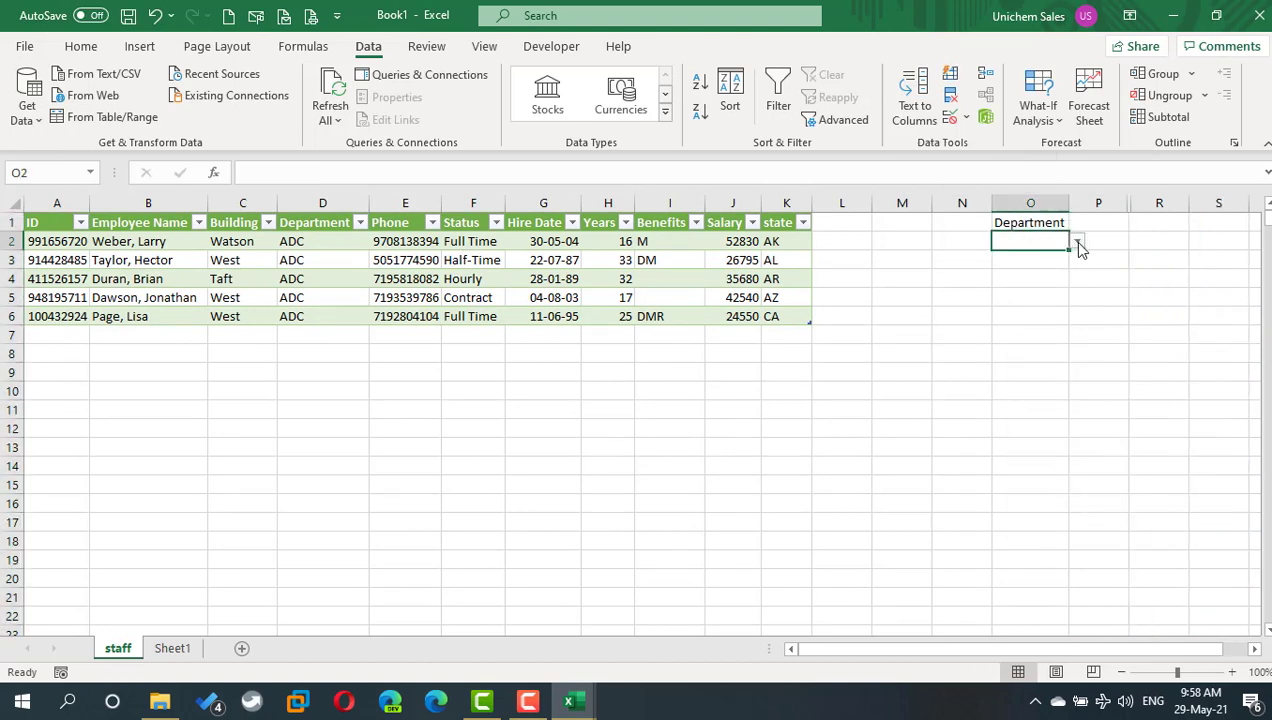
left_click(1078, 248)
left_click(1020, 266)
left_click(1005, 350)
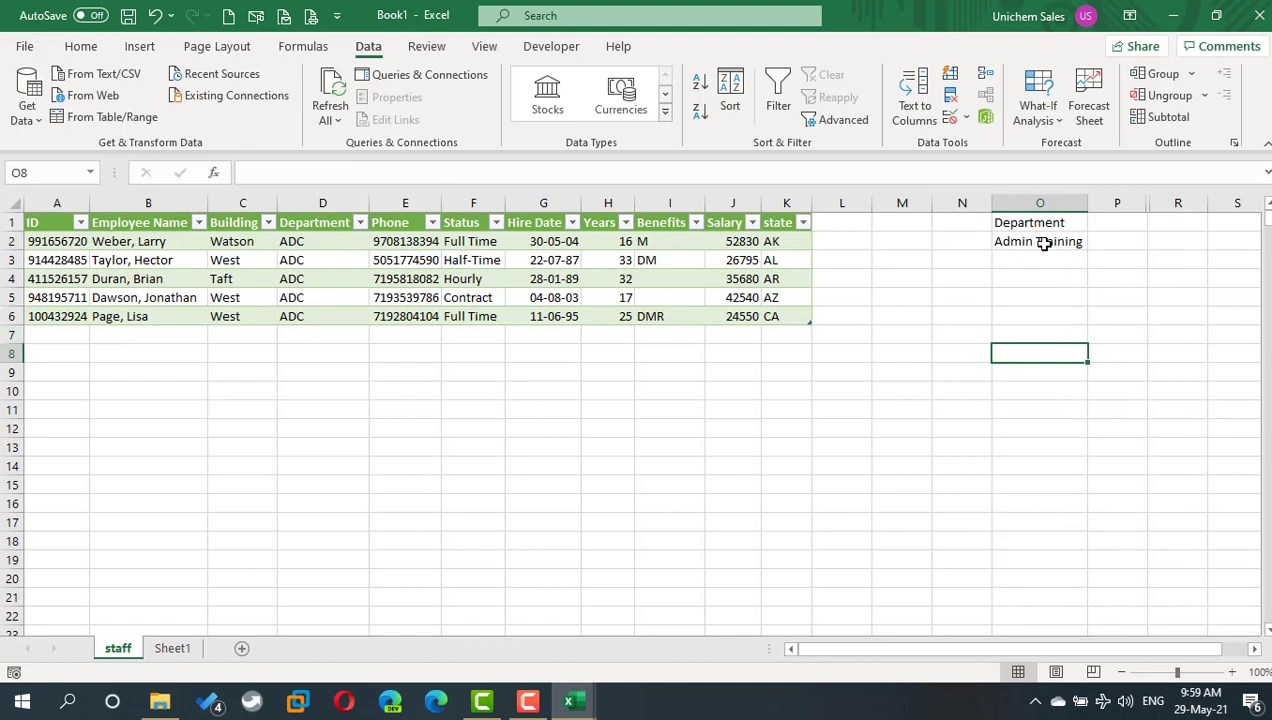
Step: Convert O1:O2 into a table with headers and name the table select
left_click_drag(1056, 221, 1056, 240)
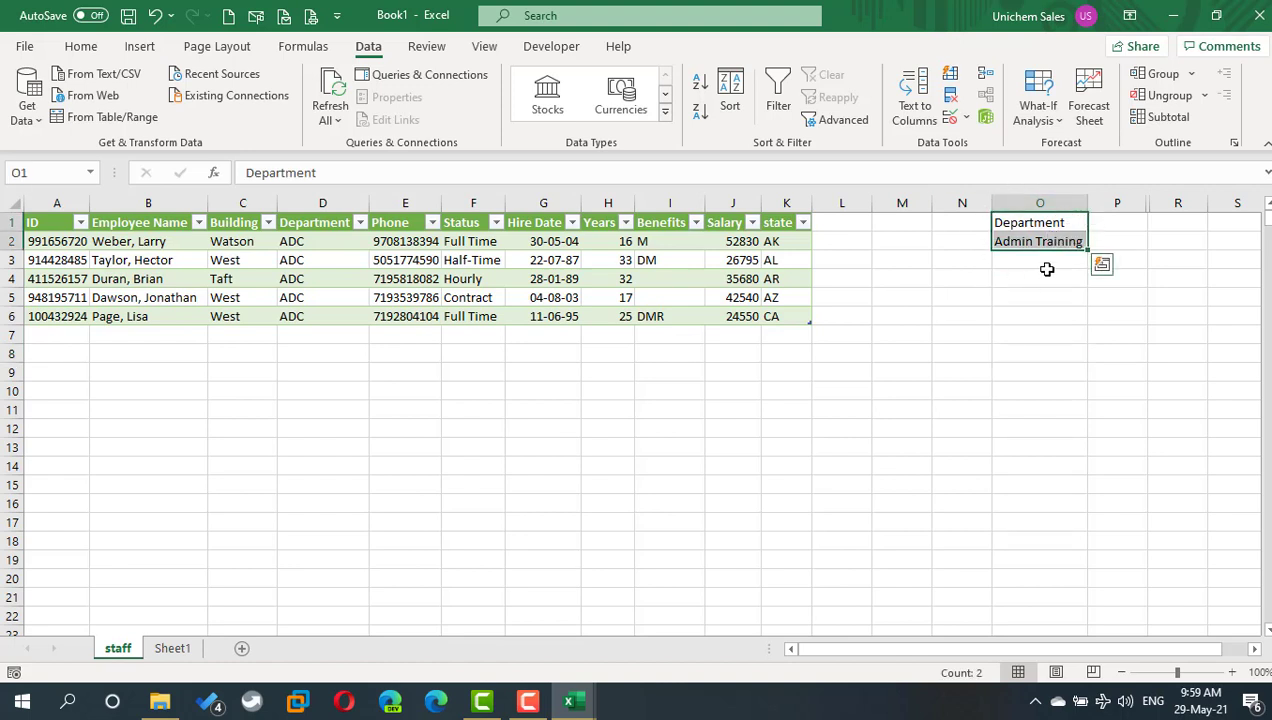
key("ctrl+t")
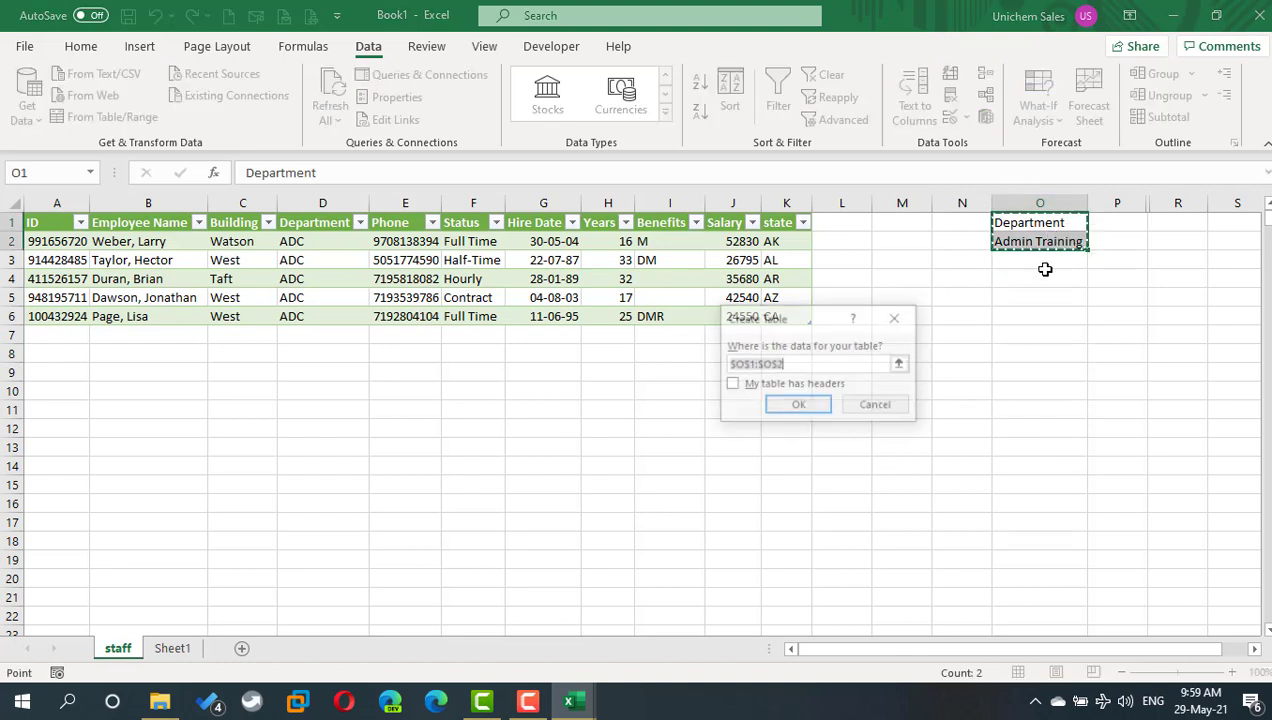
left_click(806, 386)
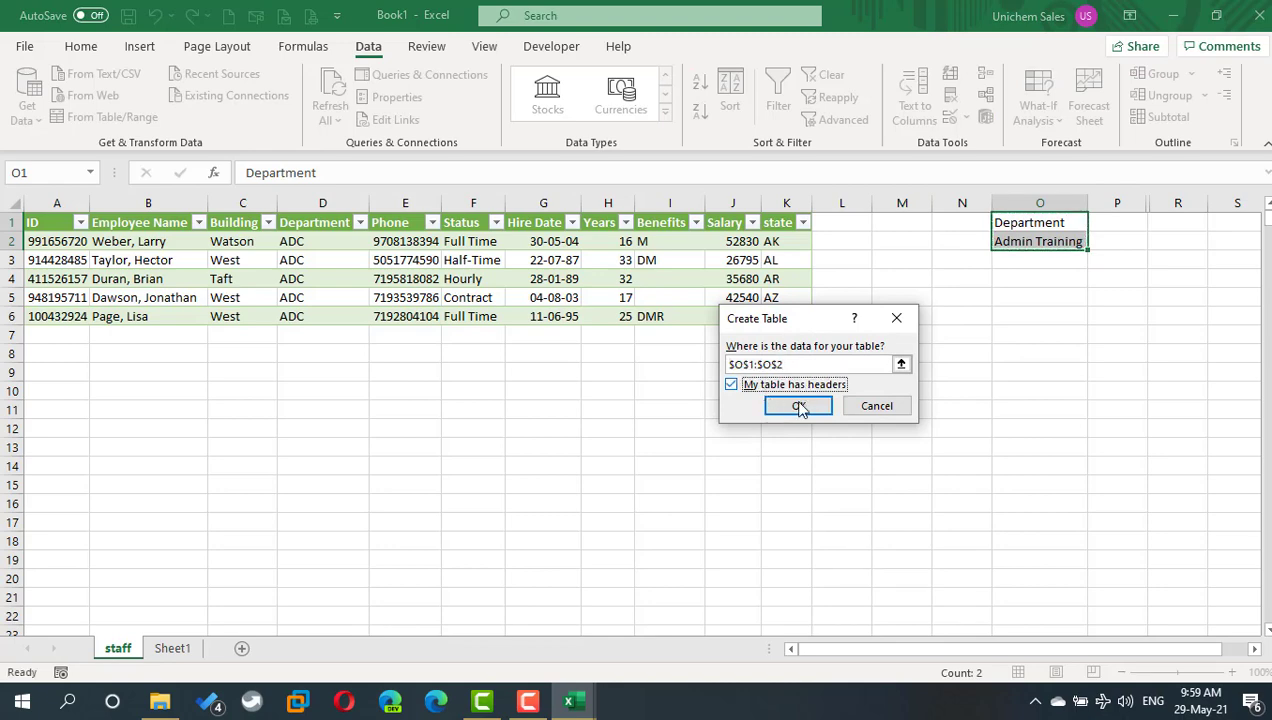
left_click(801, 406)
left_click(75, 97)
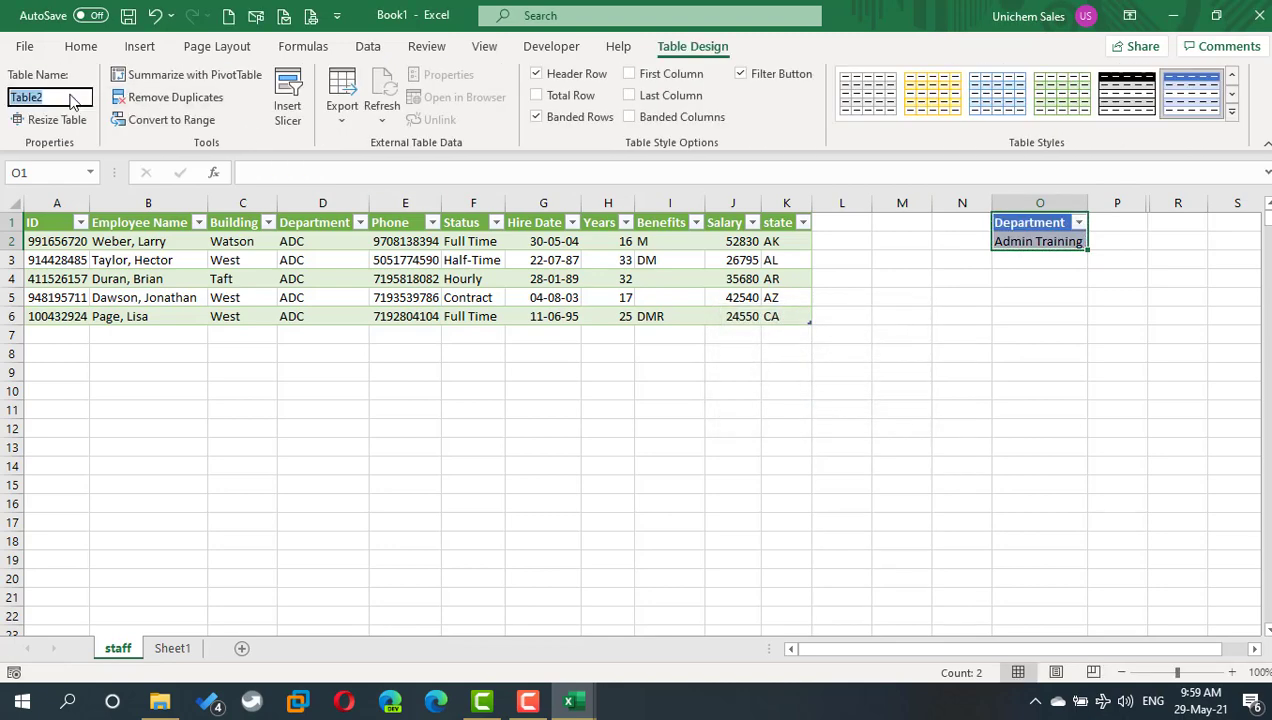
type("select")
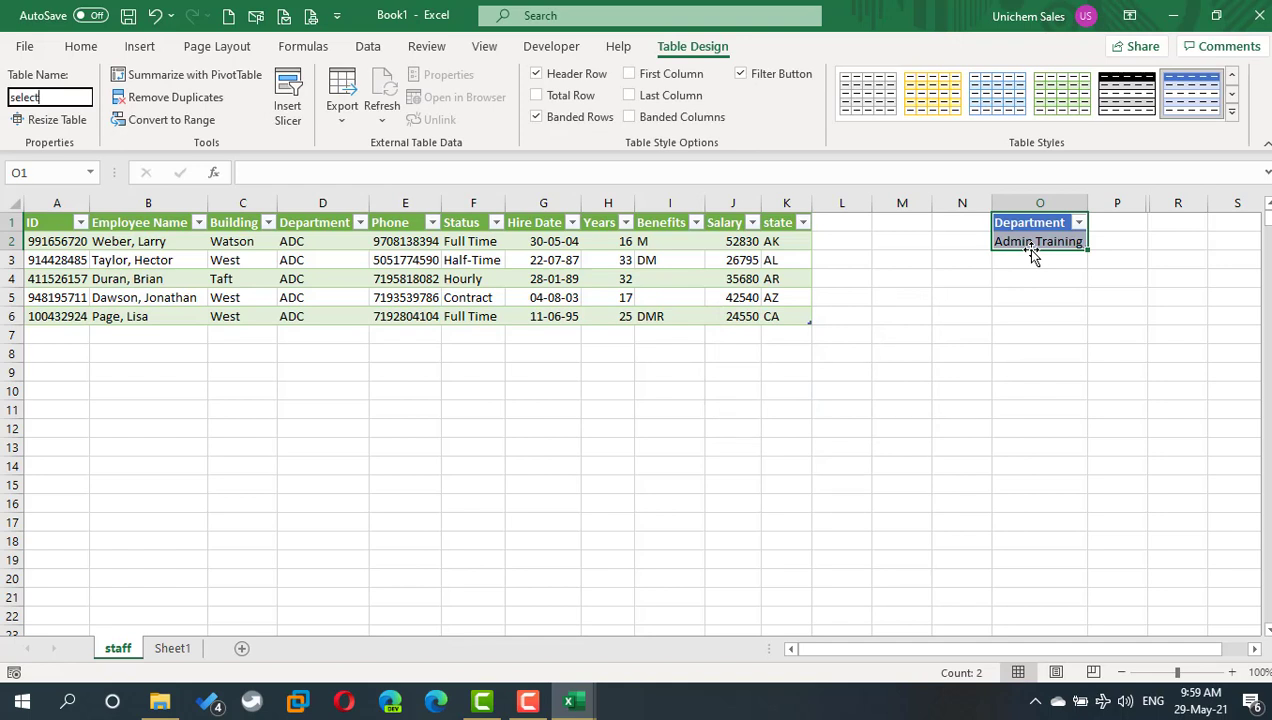
key("Return")
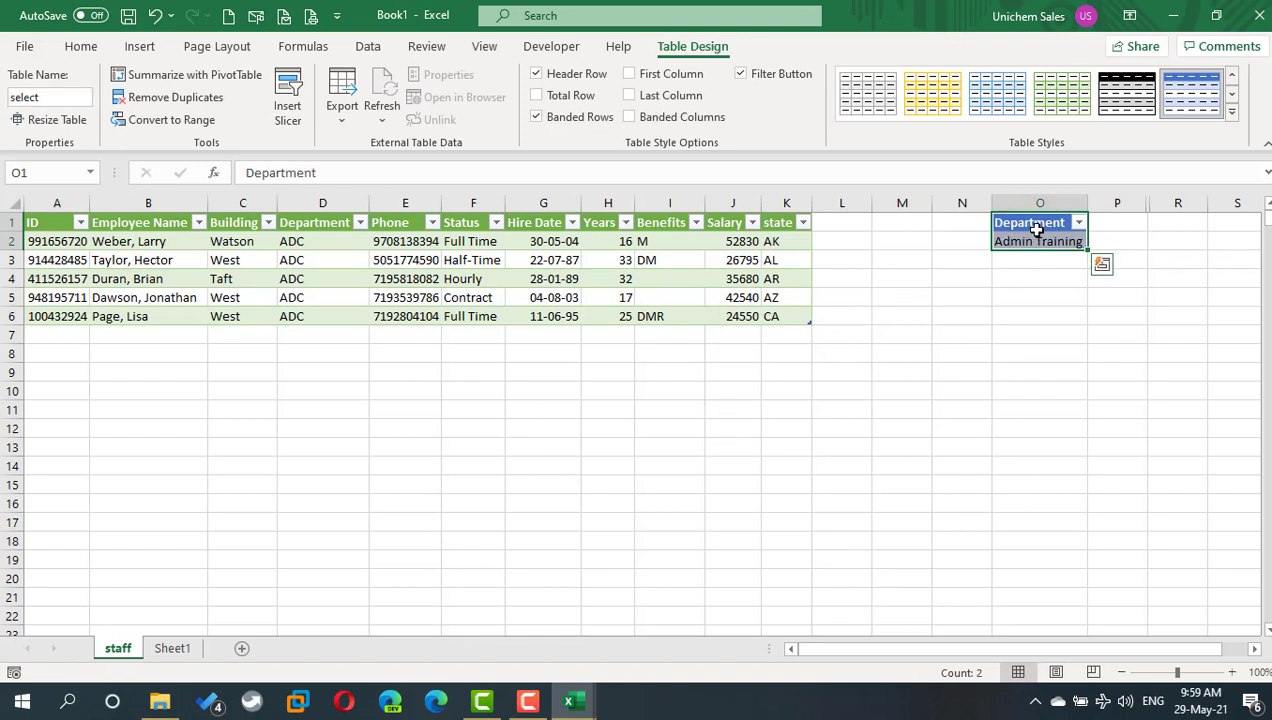
Step: Load the select table into the Power Query Editor as a query and expand the list of queries
left_click(382, 47)
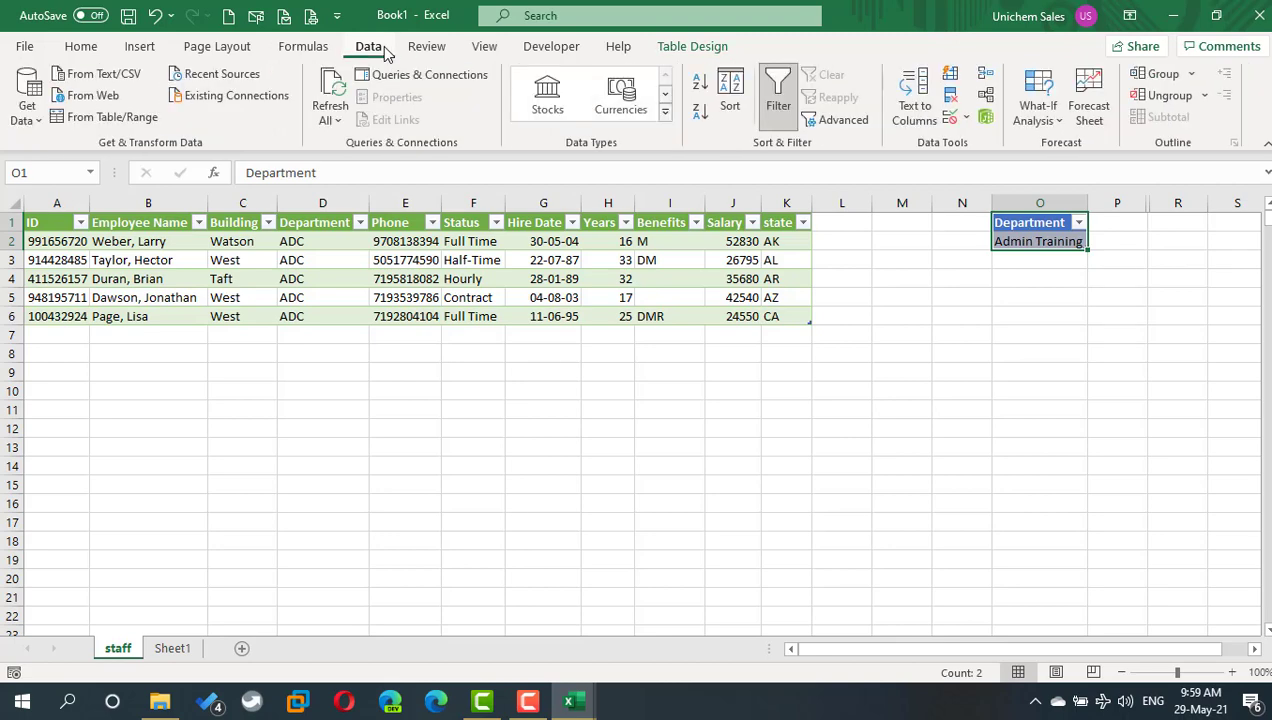
left_click(25, 118)
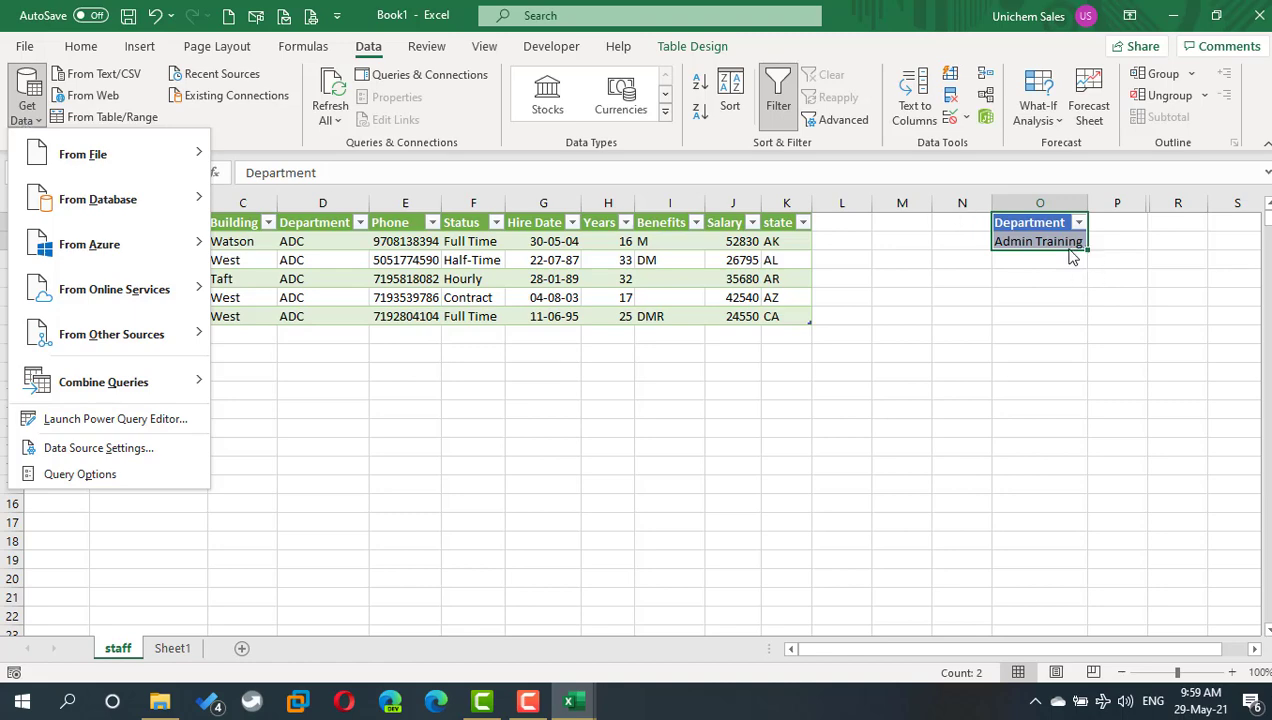
mouse_move(145, 337)
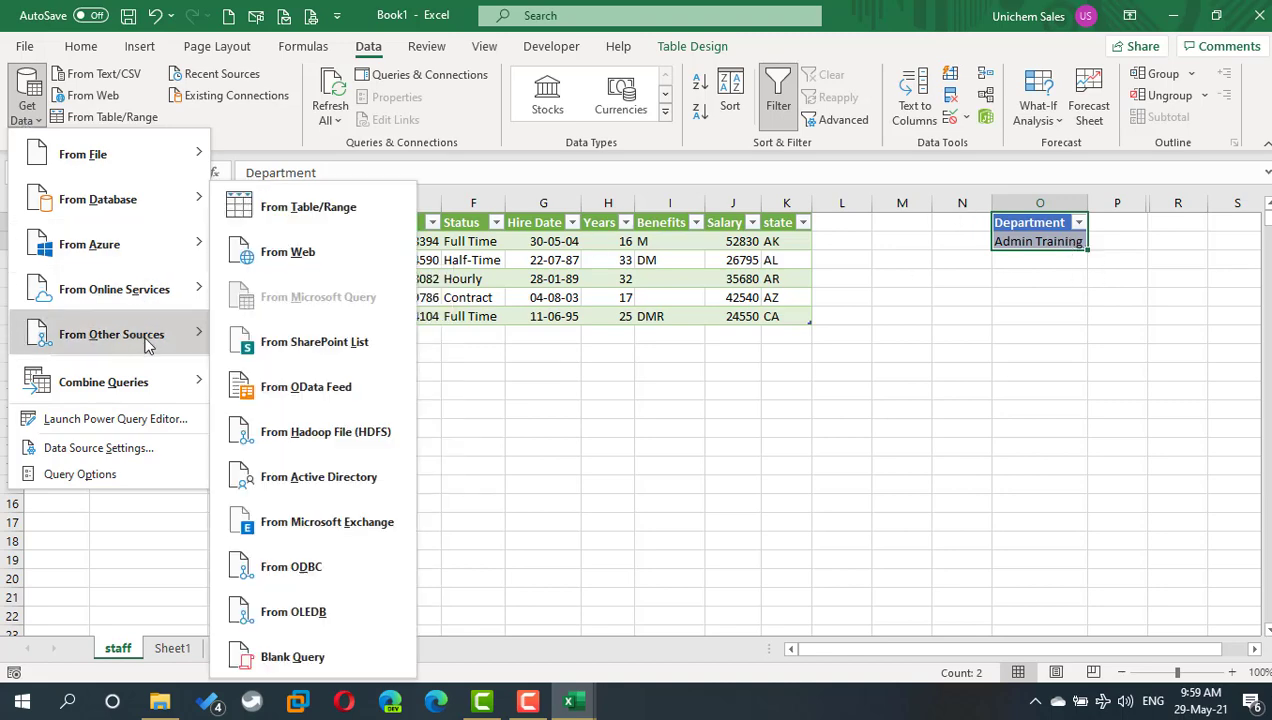
left_click(275, 210)
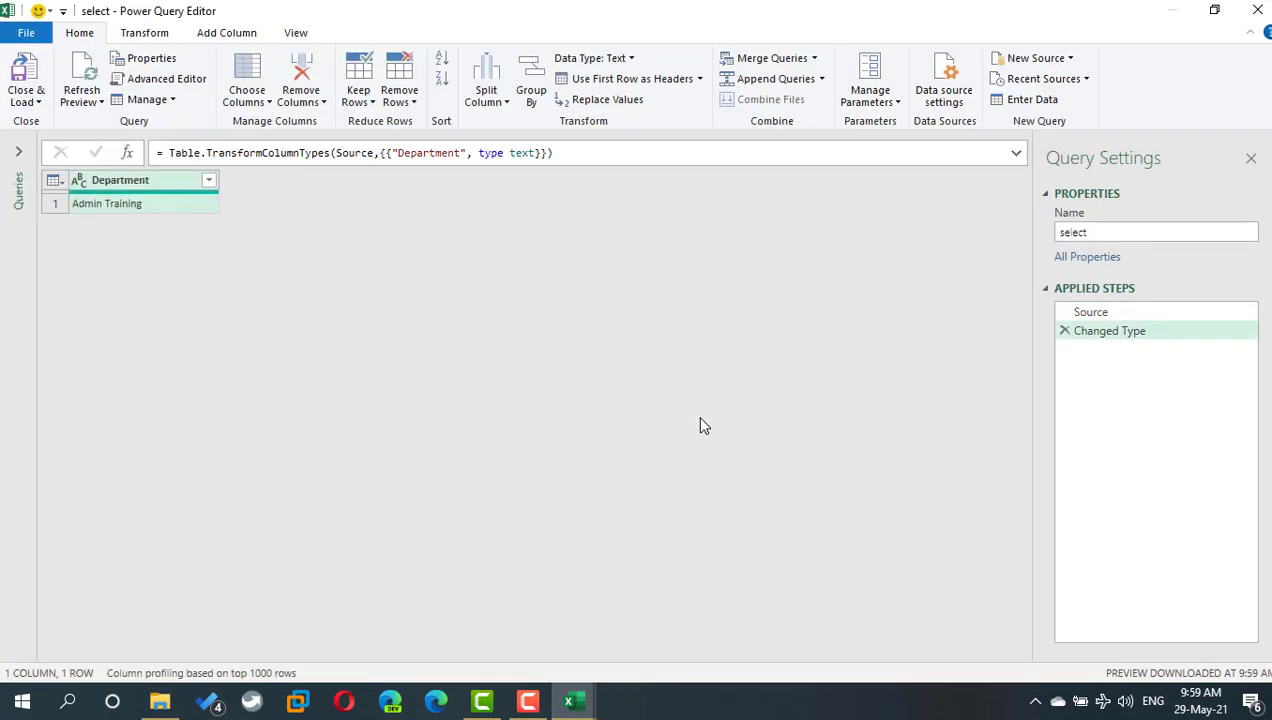
left_click(19, 150)
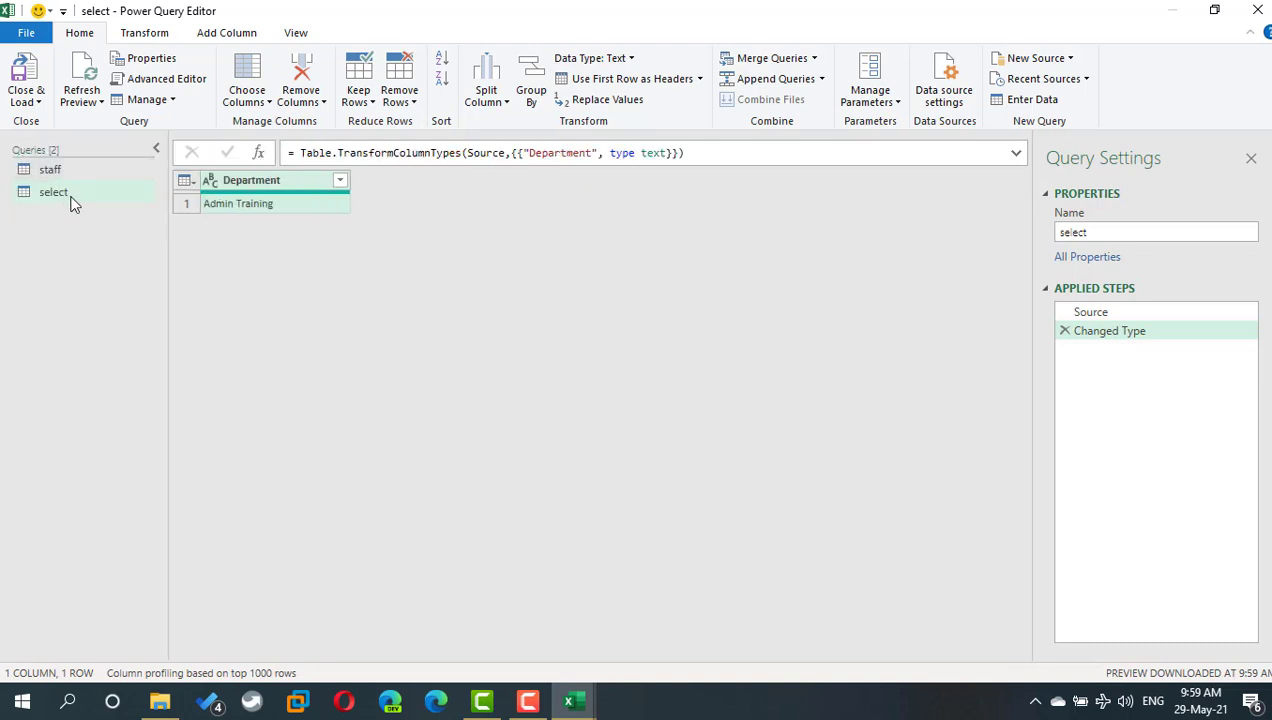
Step: Create a function without parameters named newvalue from the select query
left_click(50, 170)
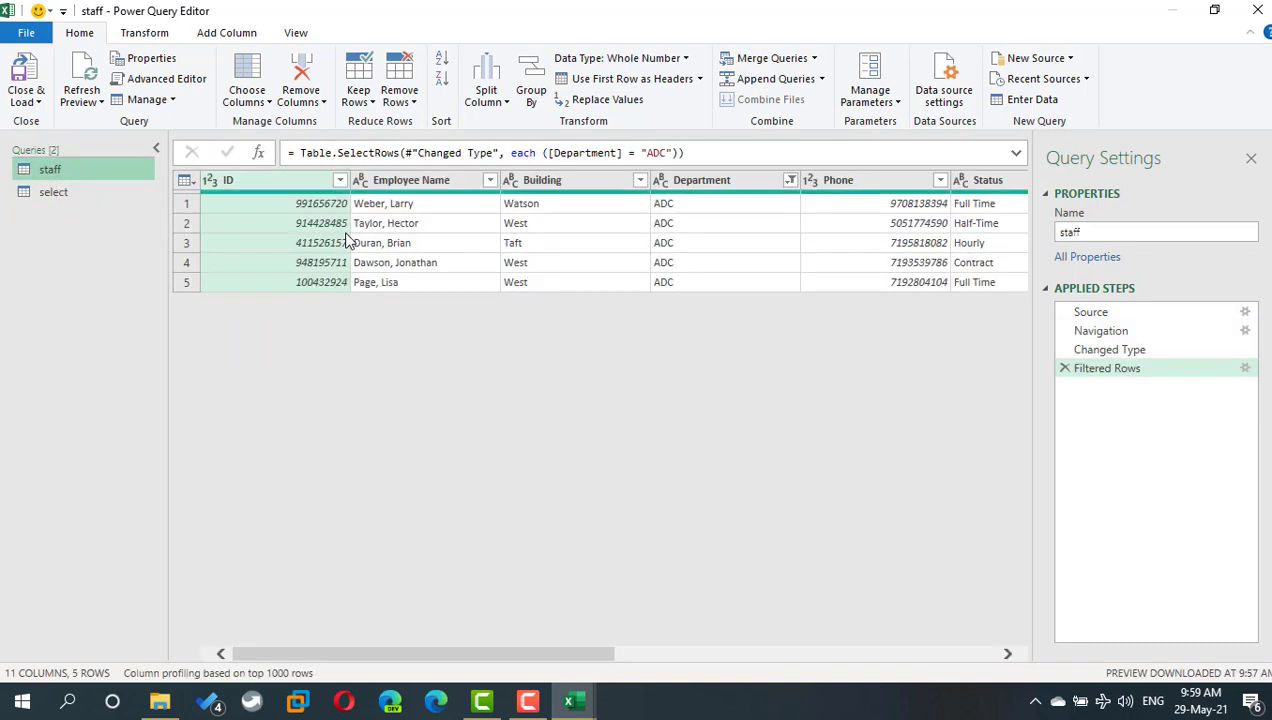
left_click(62, 196)
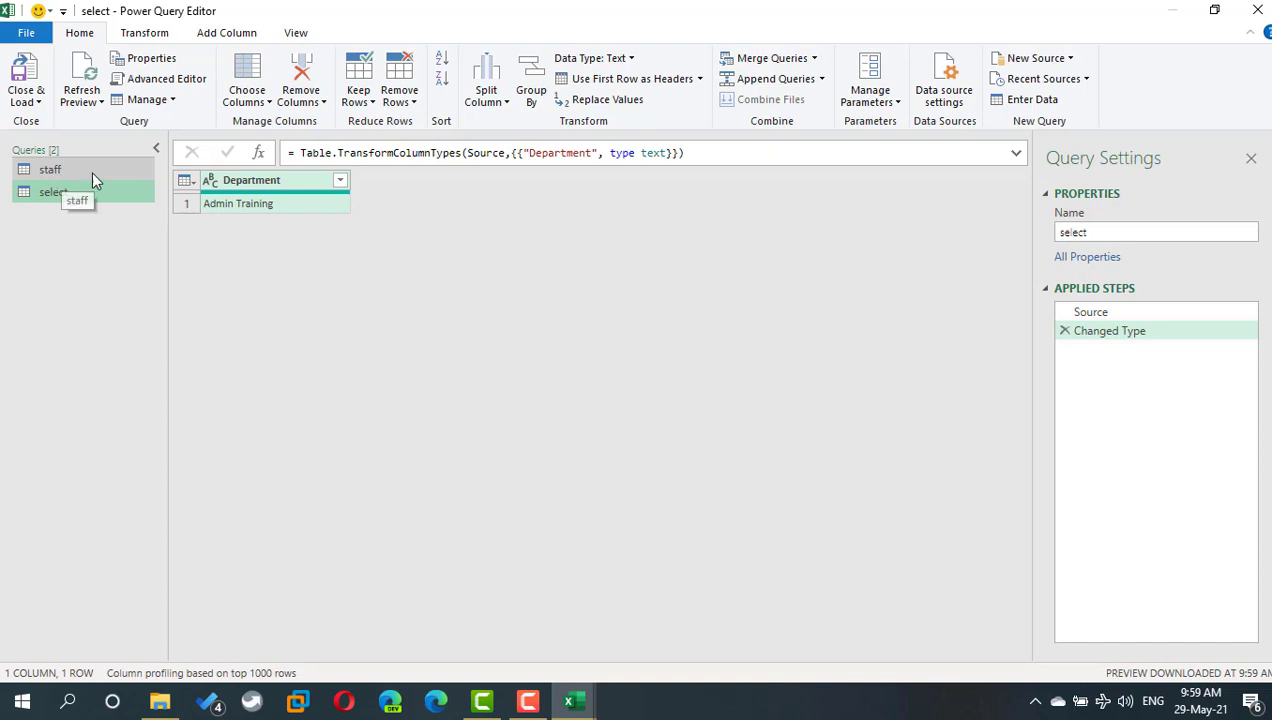
right_click(86, 199)
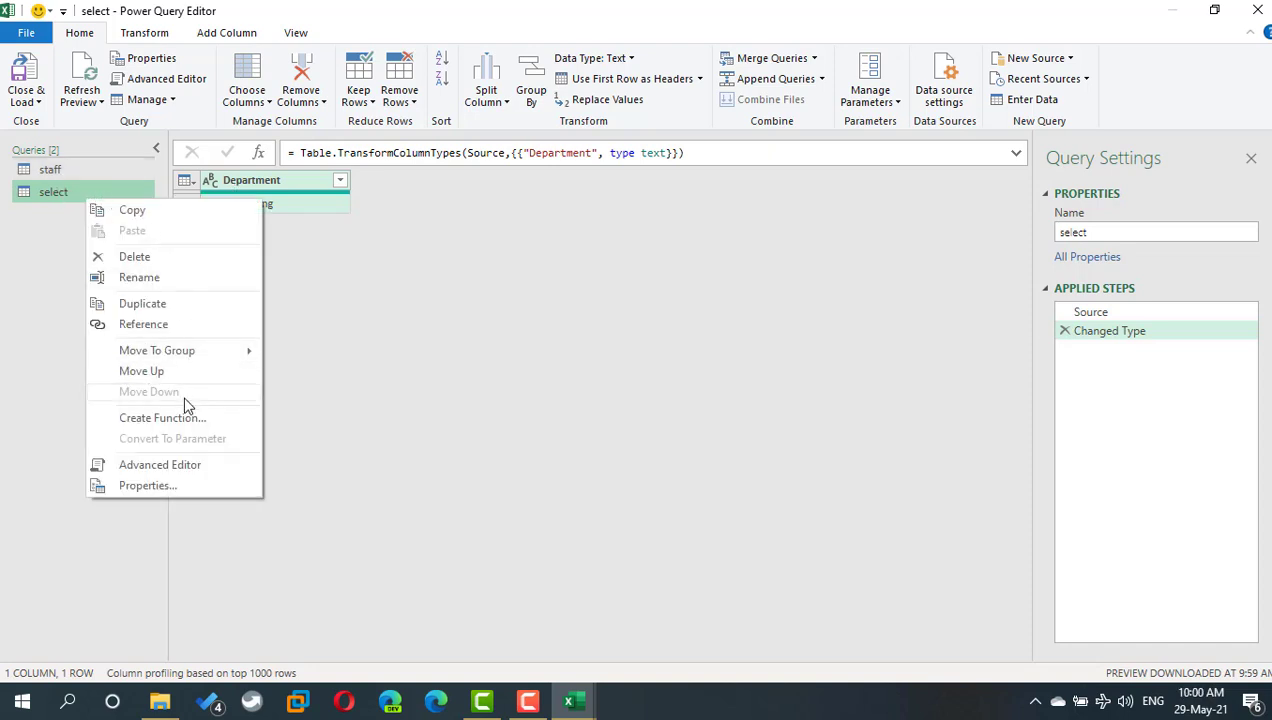
key("Escape")
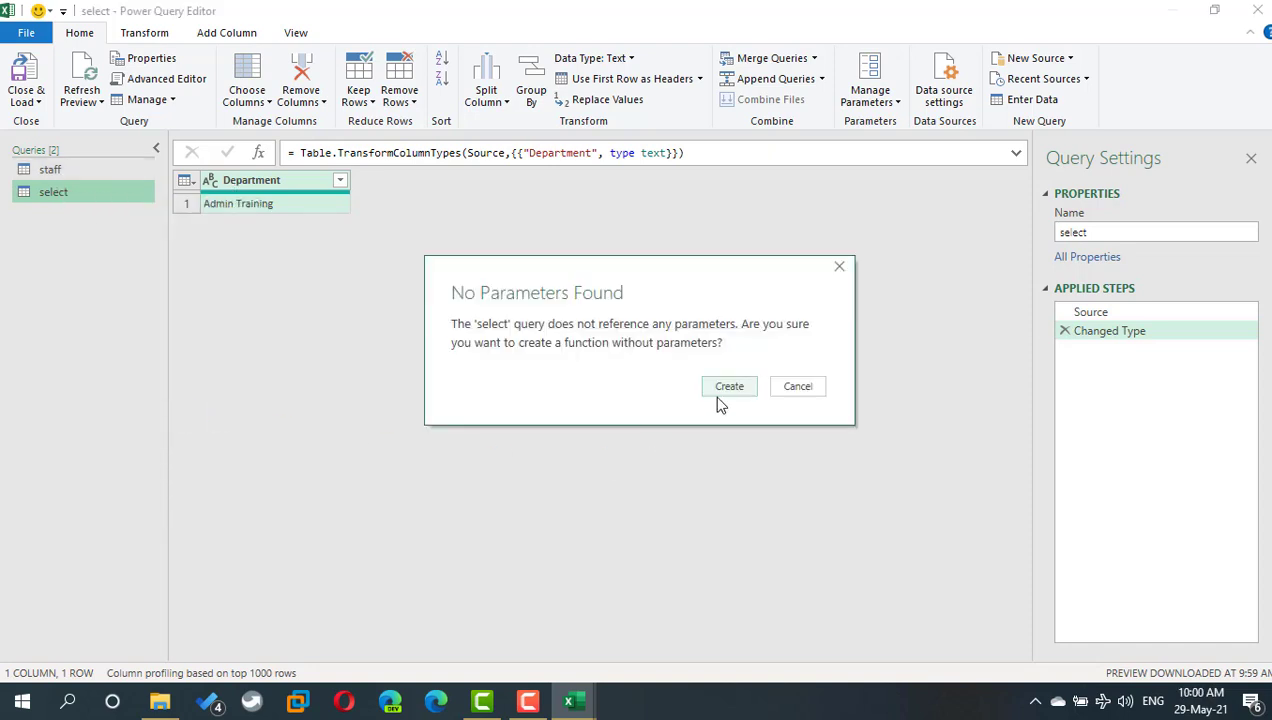
left_click(720, 396)
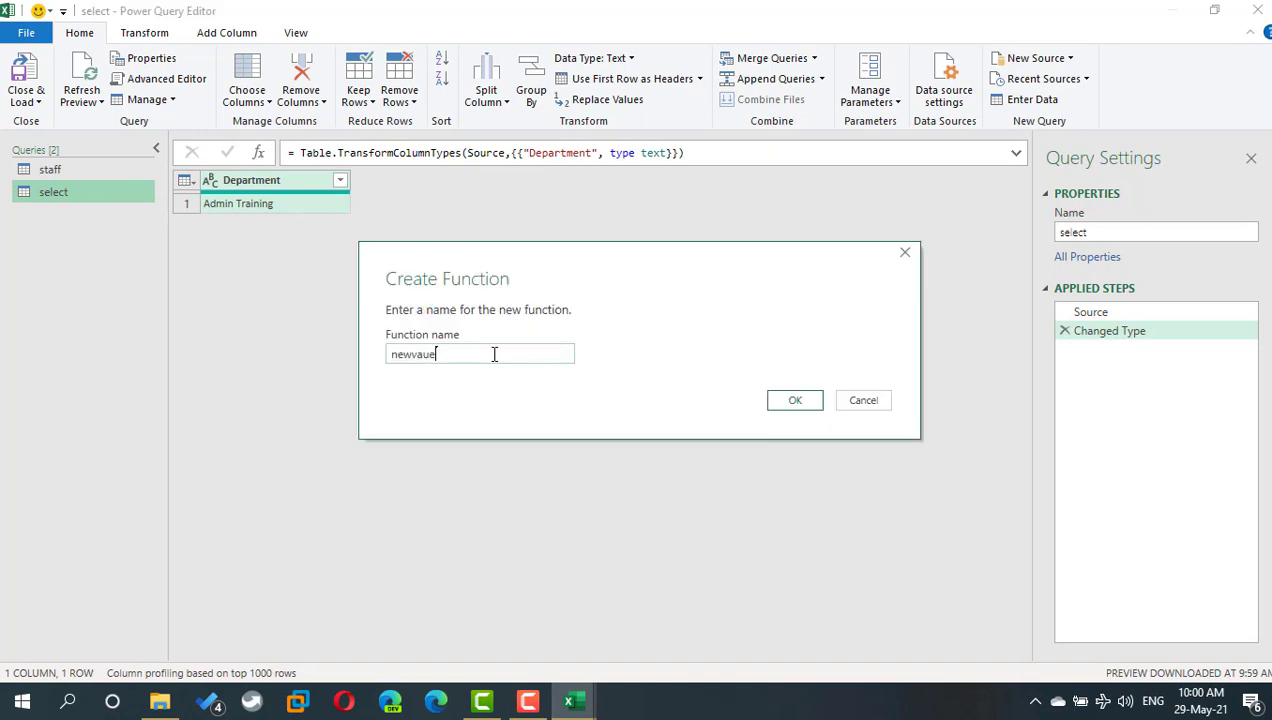
left_click(424, 355)
left_click(792, 401)
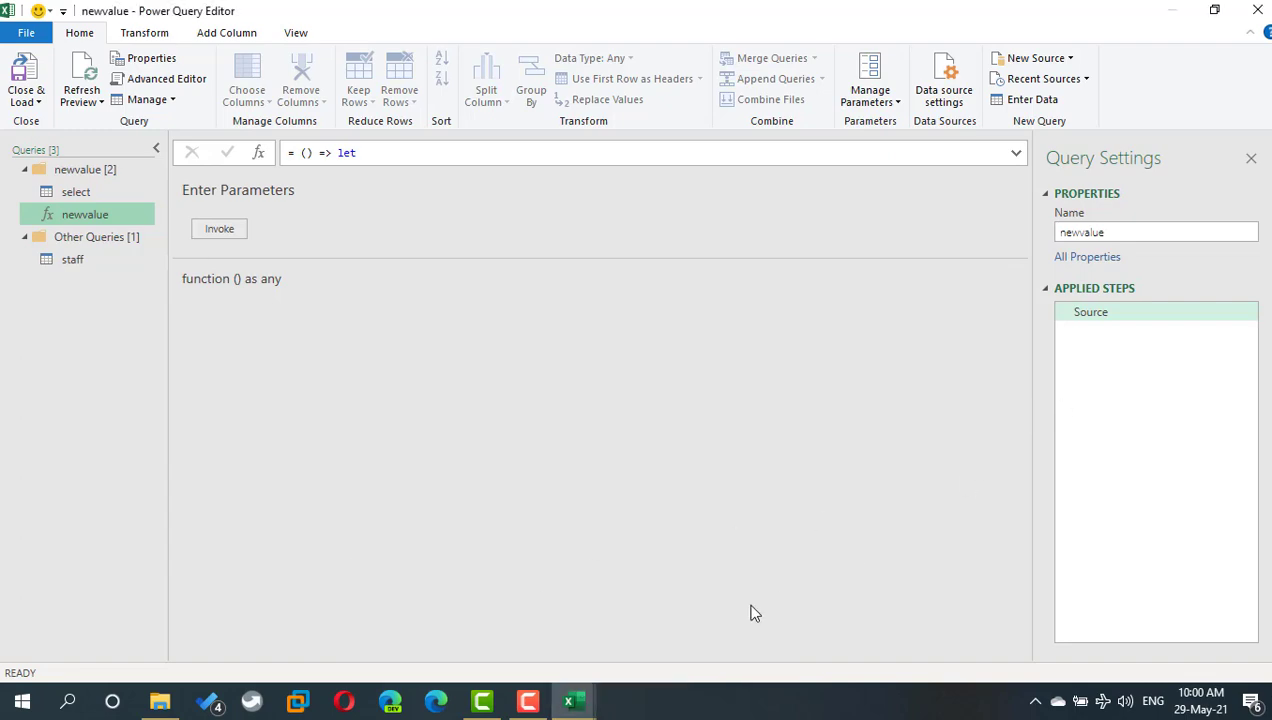
Step: Open the code of the newvalue function in the Advanced Editor, accepting that it stops updating from the select query
left_click(590, 697)
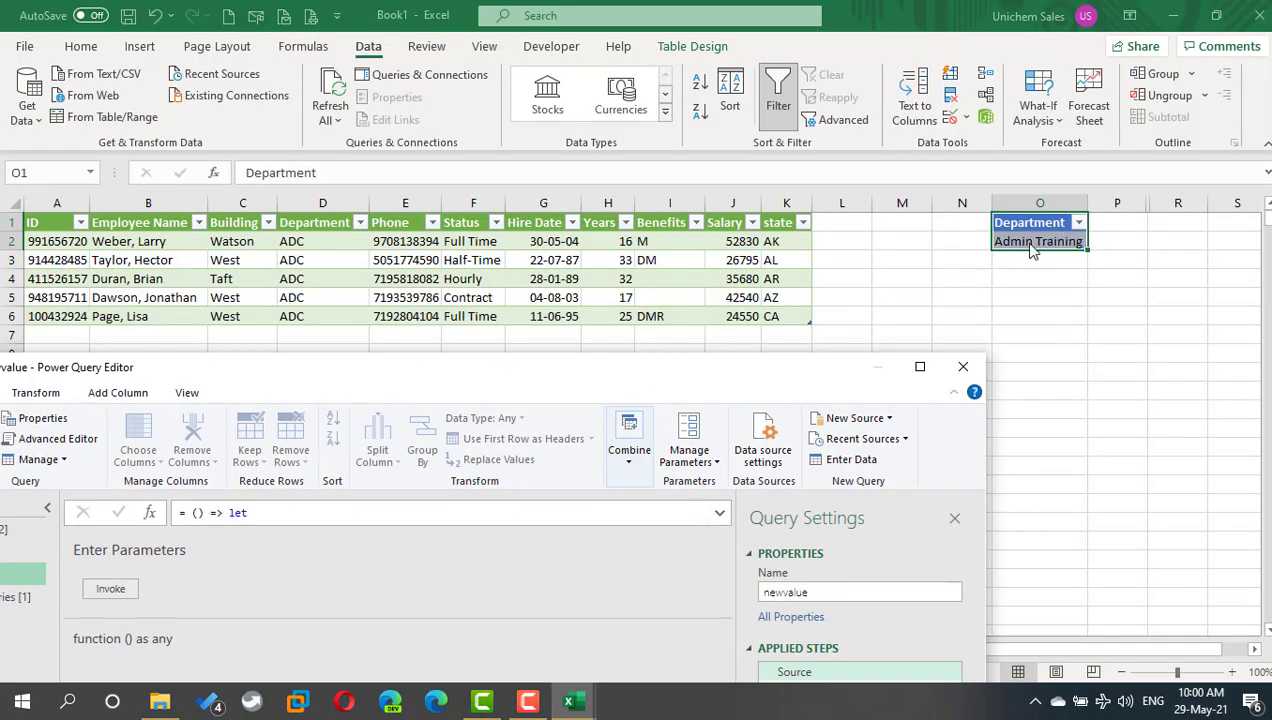
left_click(918, 367)
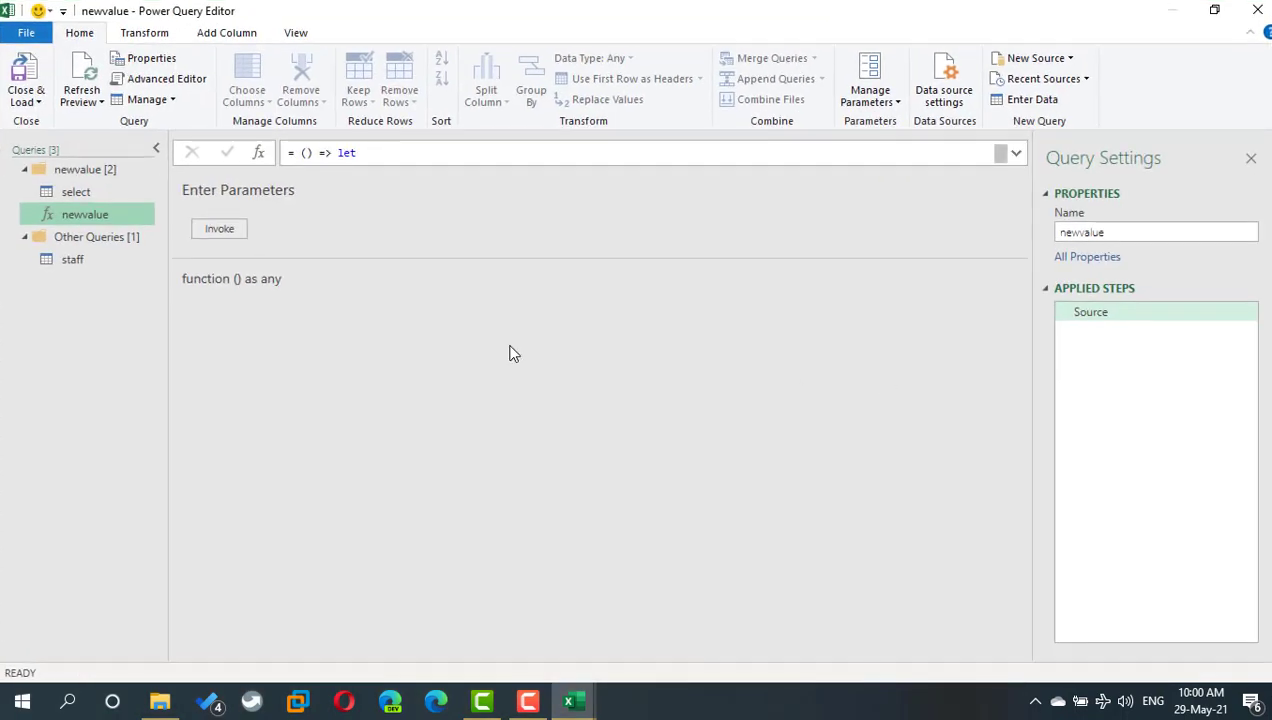
right_click(95, 216)
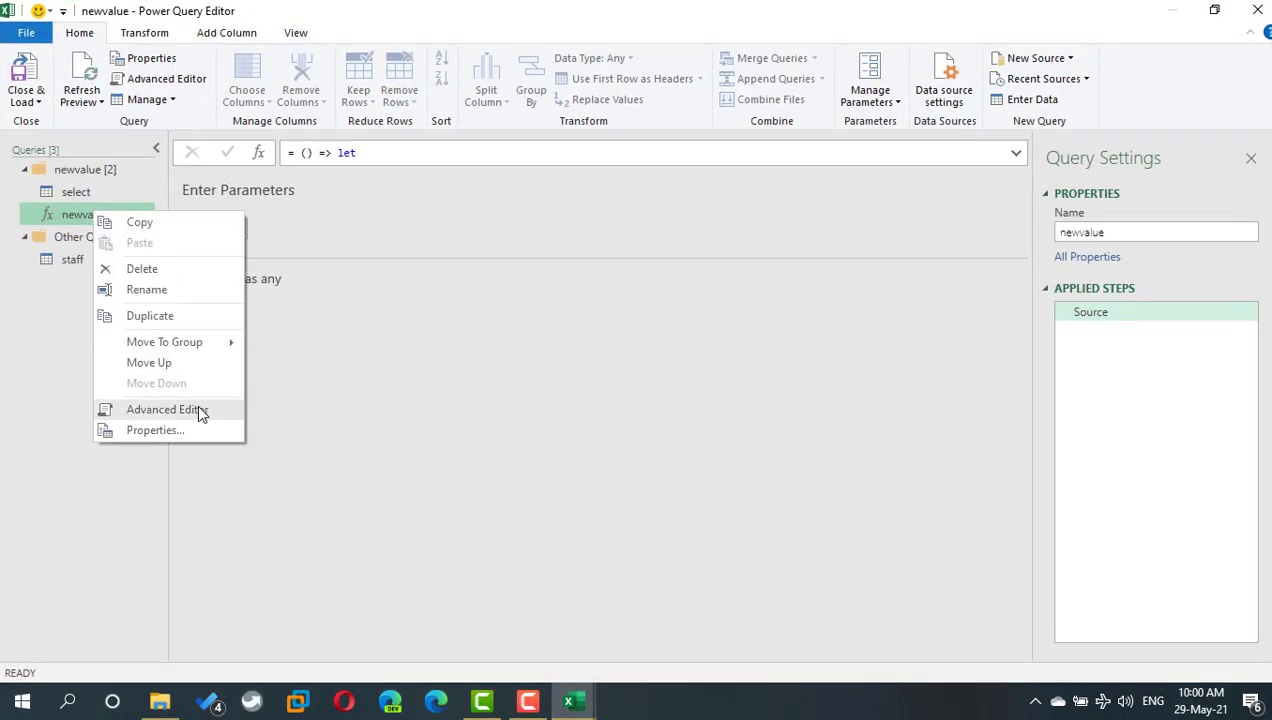
left_click(198, 410)
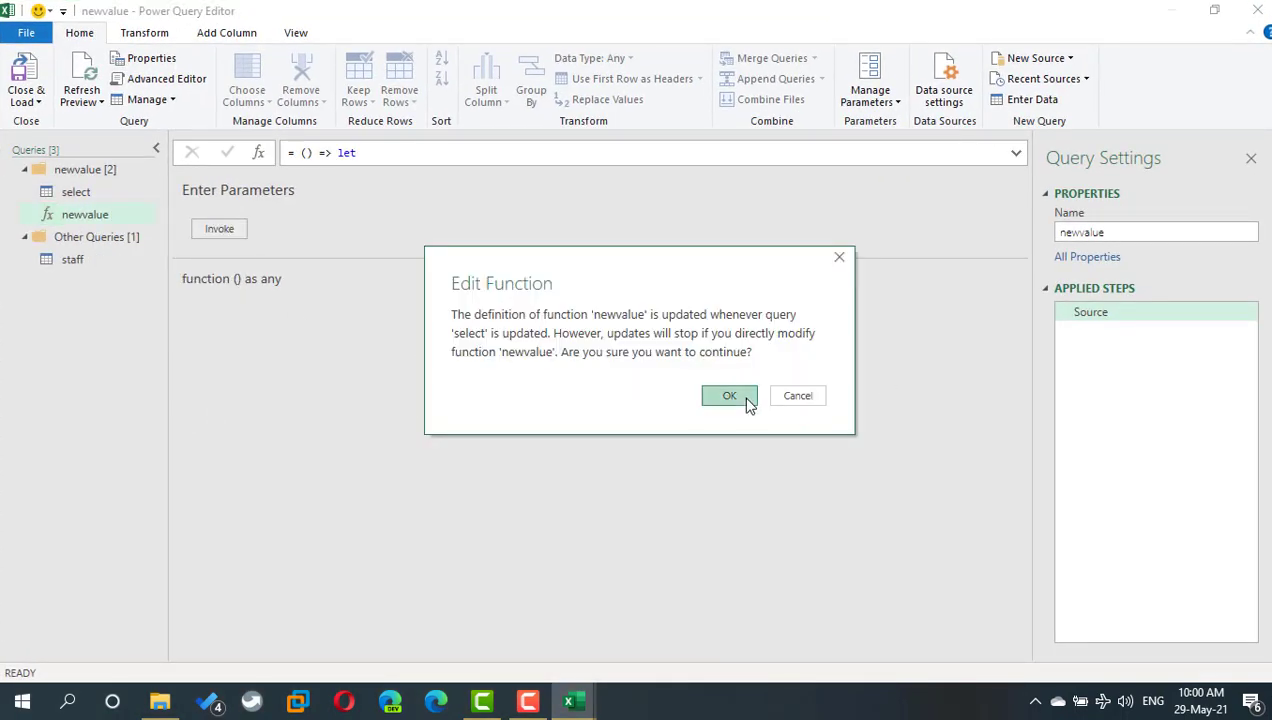
left_click(729, 396)
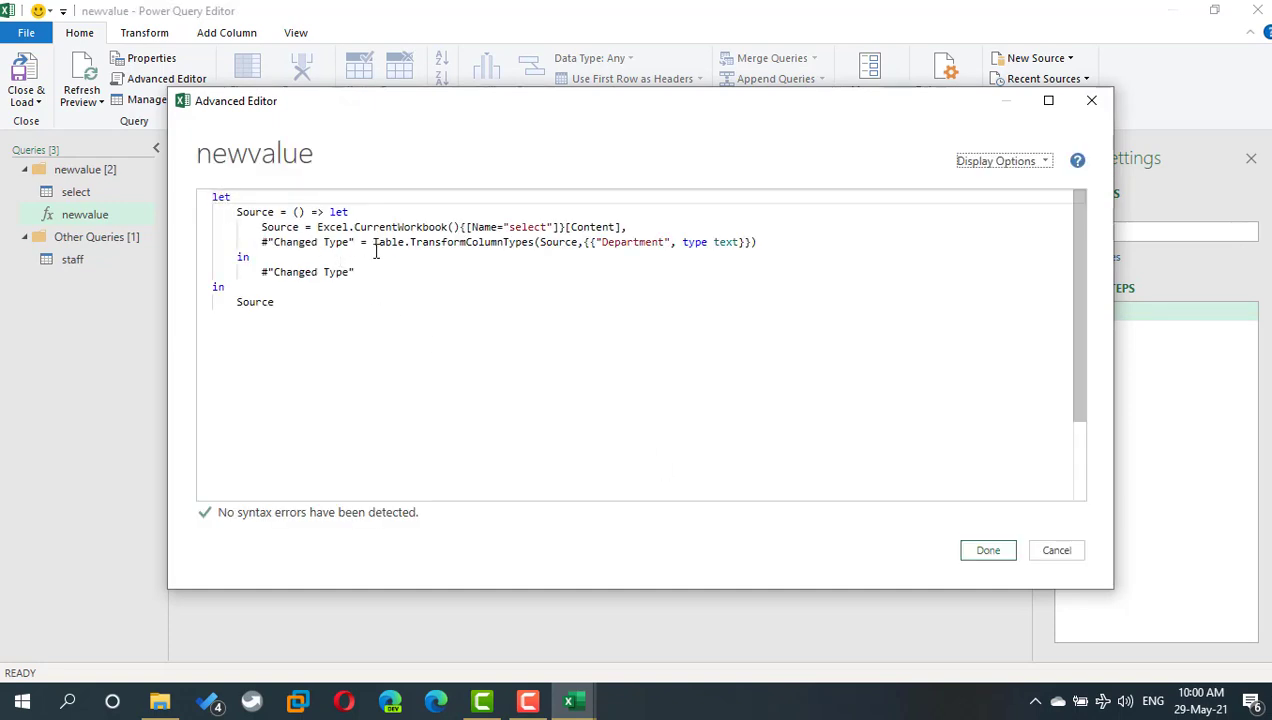
Step: Add the line onevalue = Table.FirstValue(#"Changed Type") after the Changed Type line, with a comma closing the preceding line
left_click(799, 241)
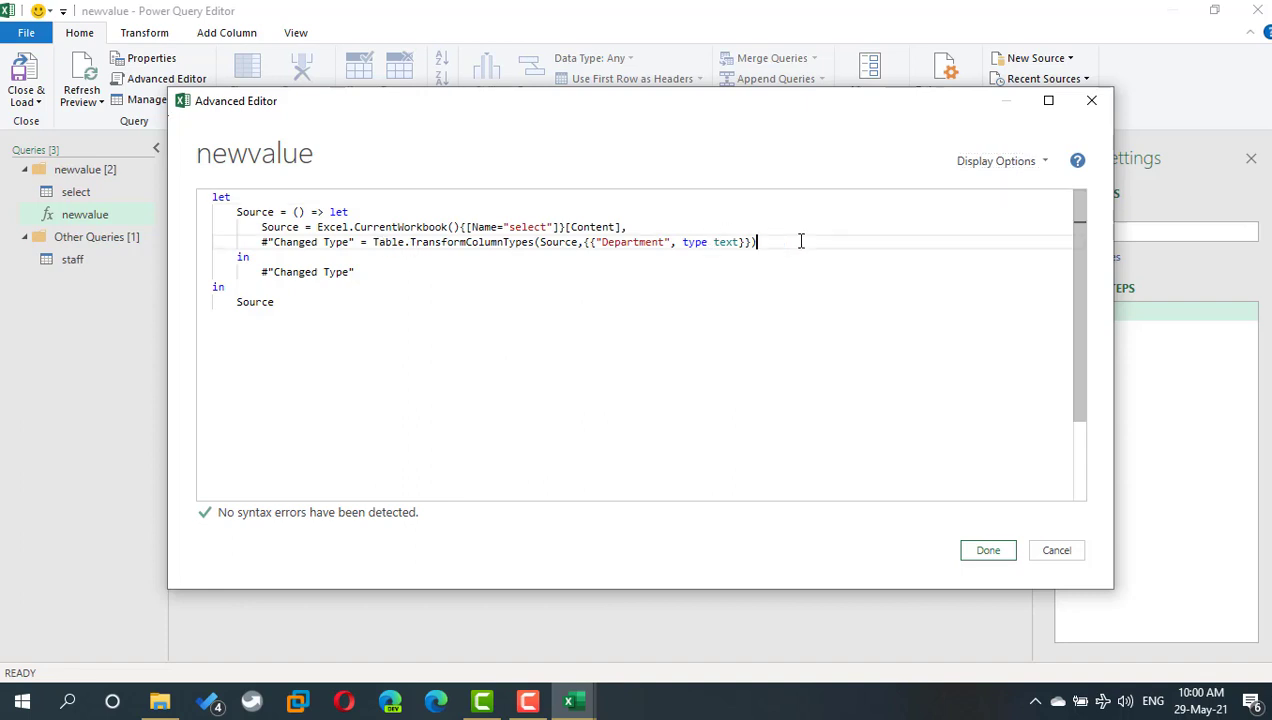
type(",")
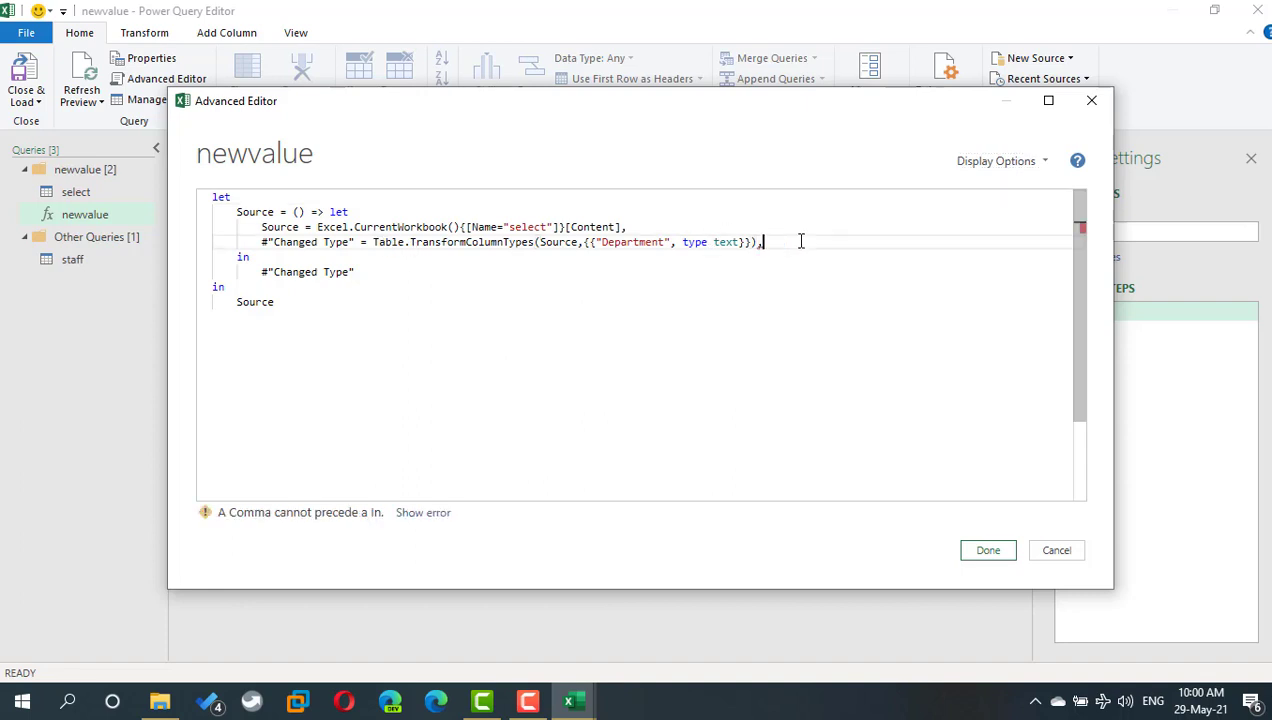
key("Return")
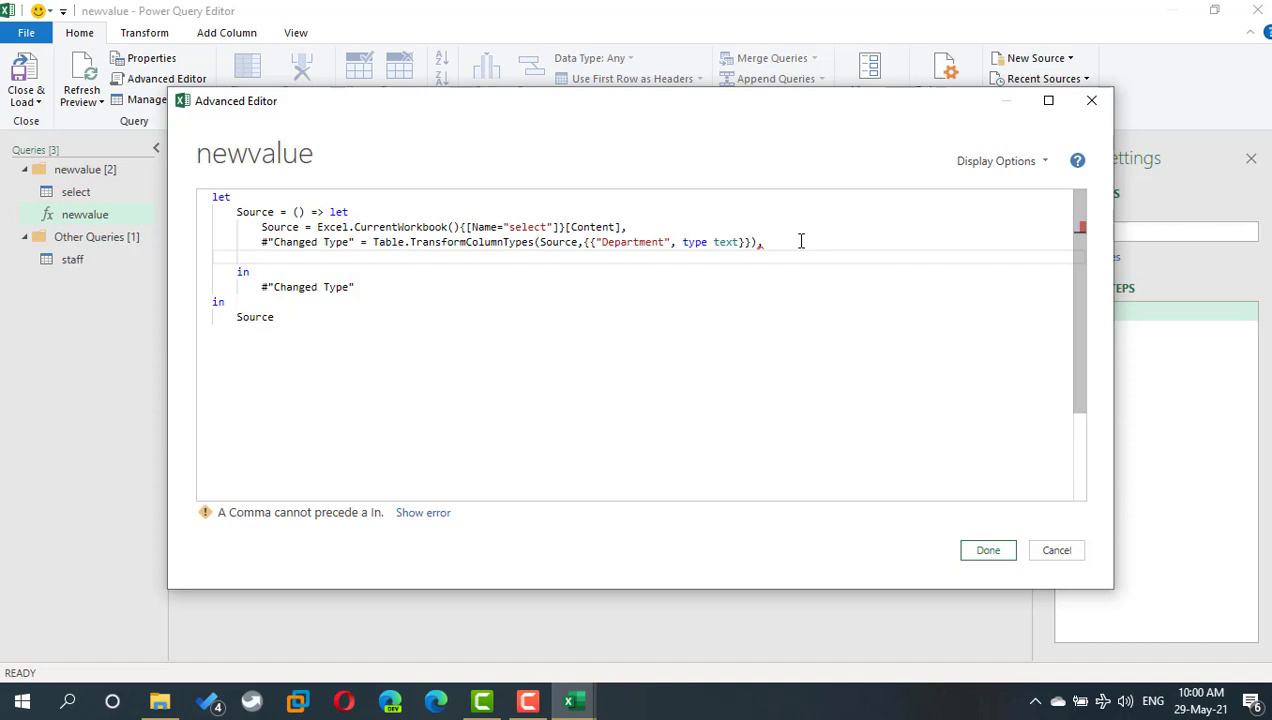
type("onevalue")
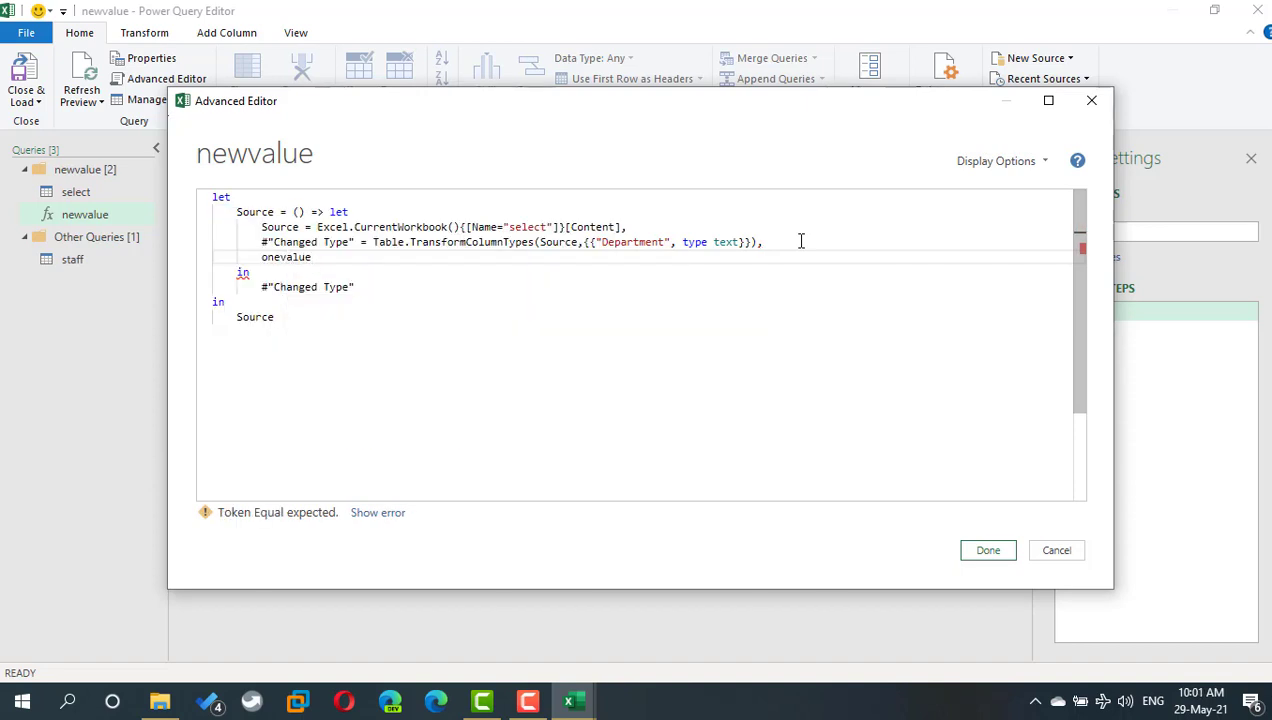
type(" = ")
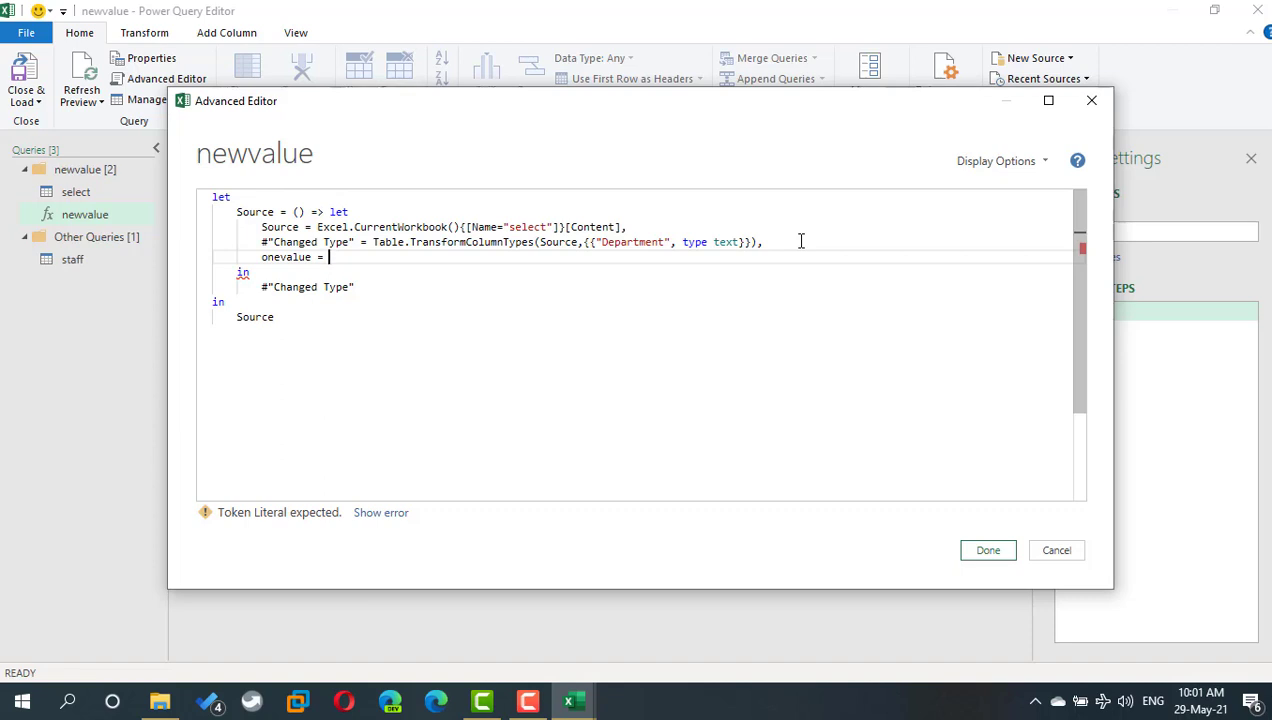
type("tabl")
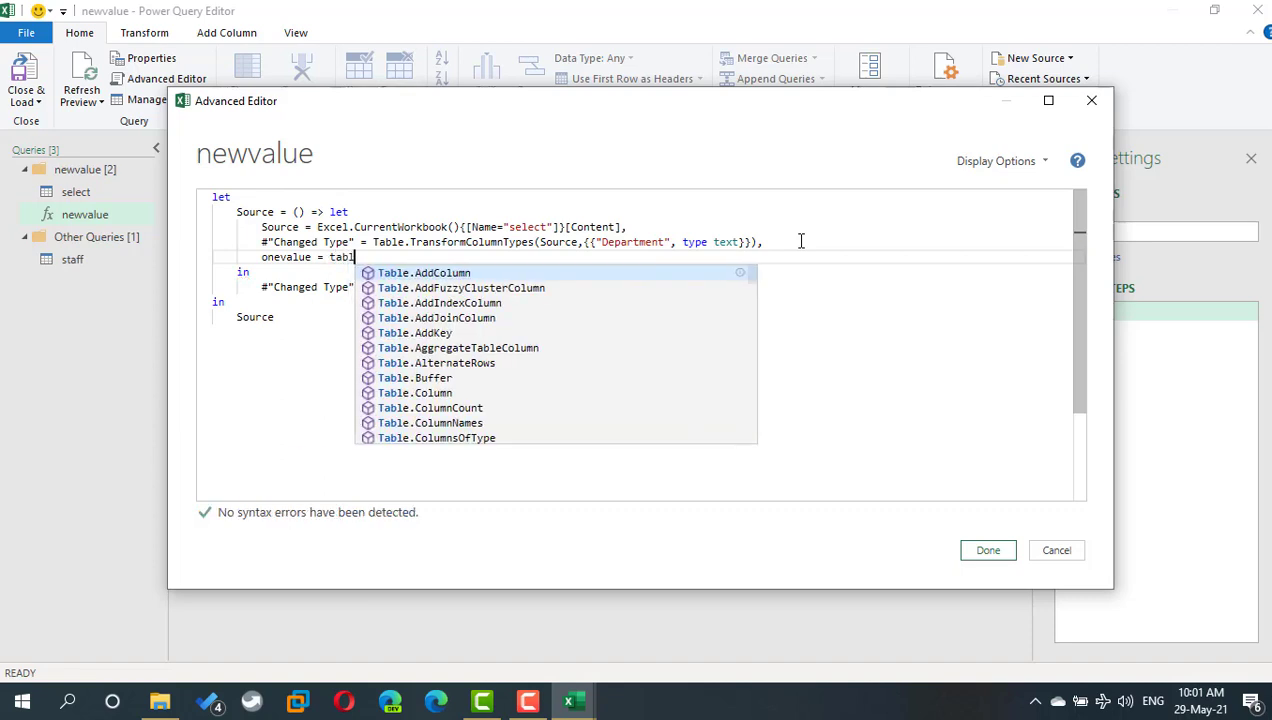
type("e.fir")
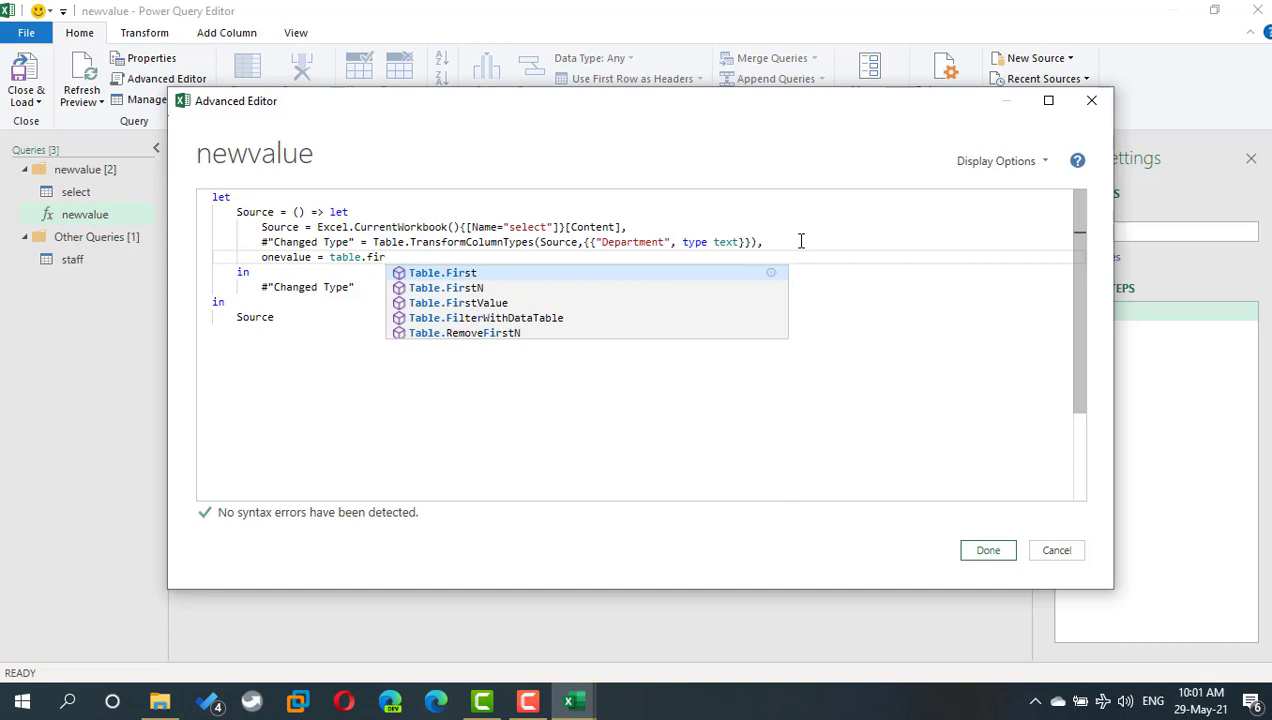
key("Down")
key("Down")
key("Return")
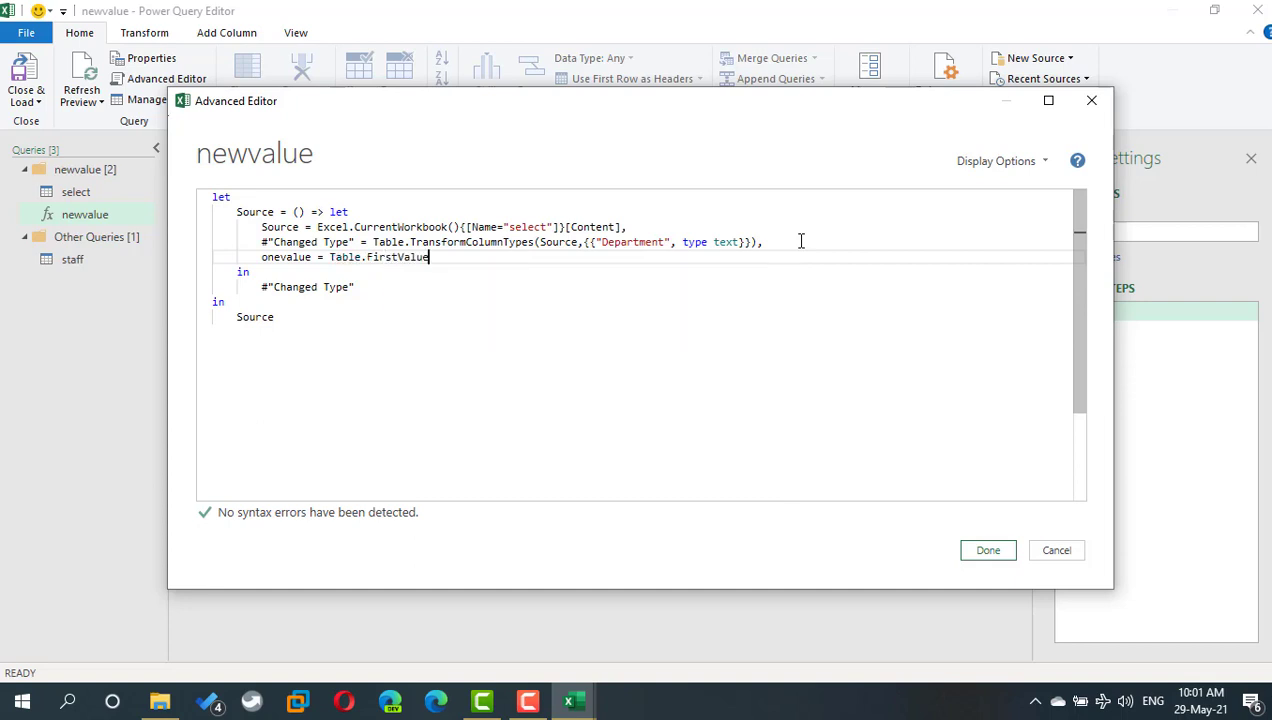
type("(")
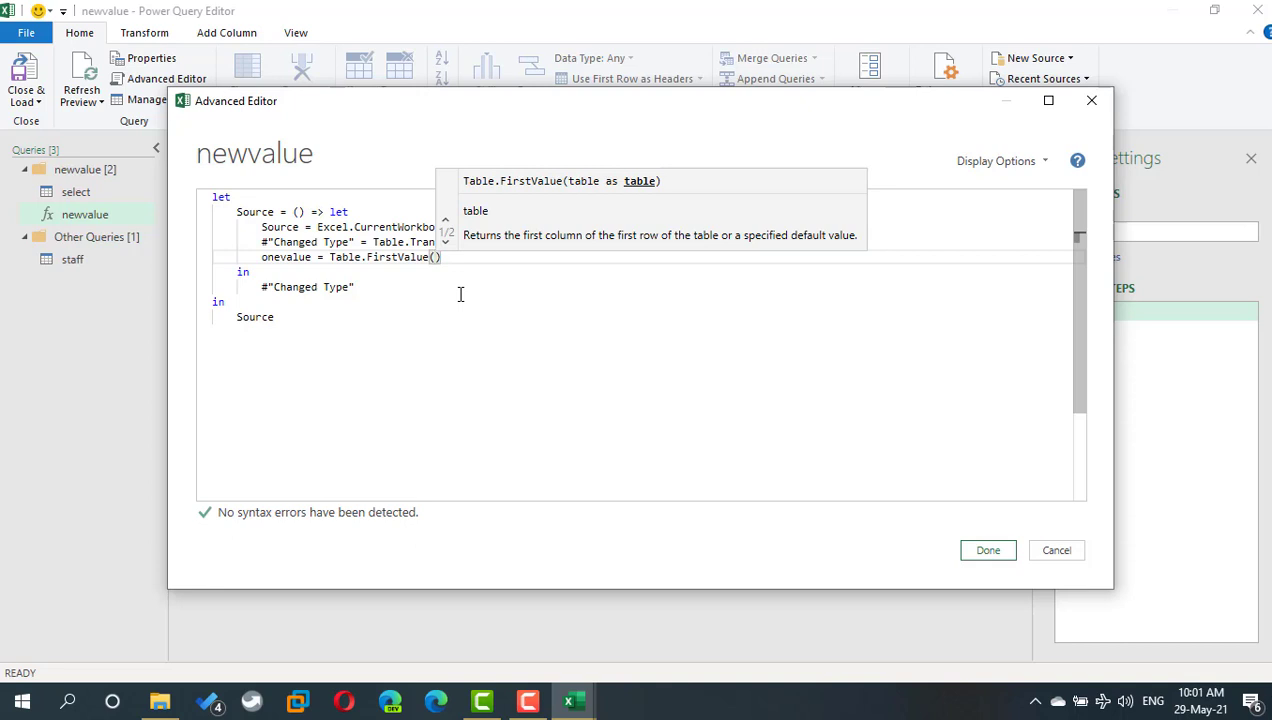
type("#")
type("\"c")
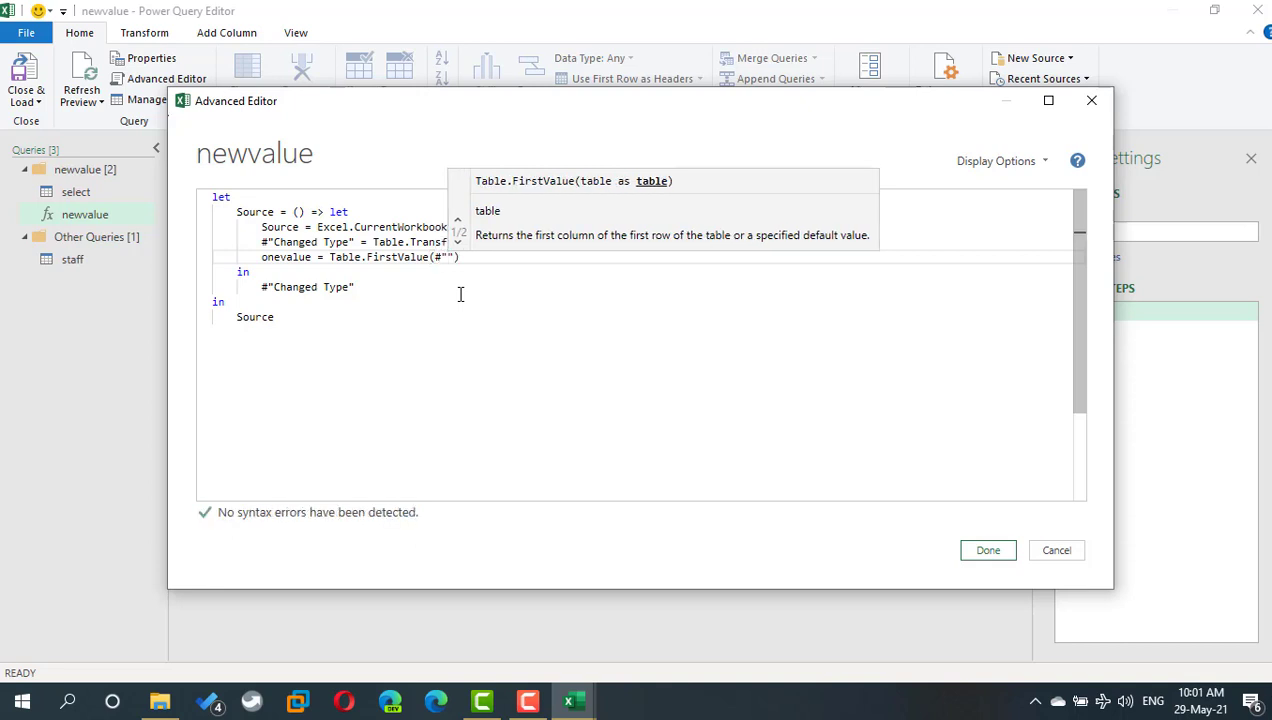
key("BackSpace")
type("C")
key("Tab")
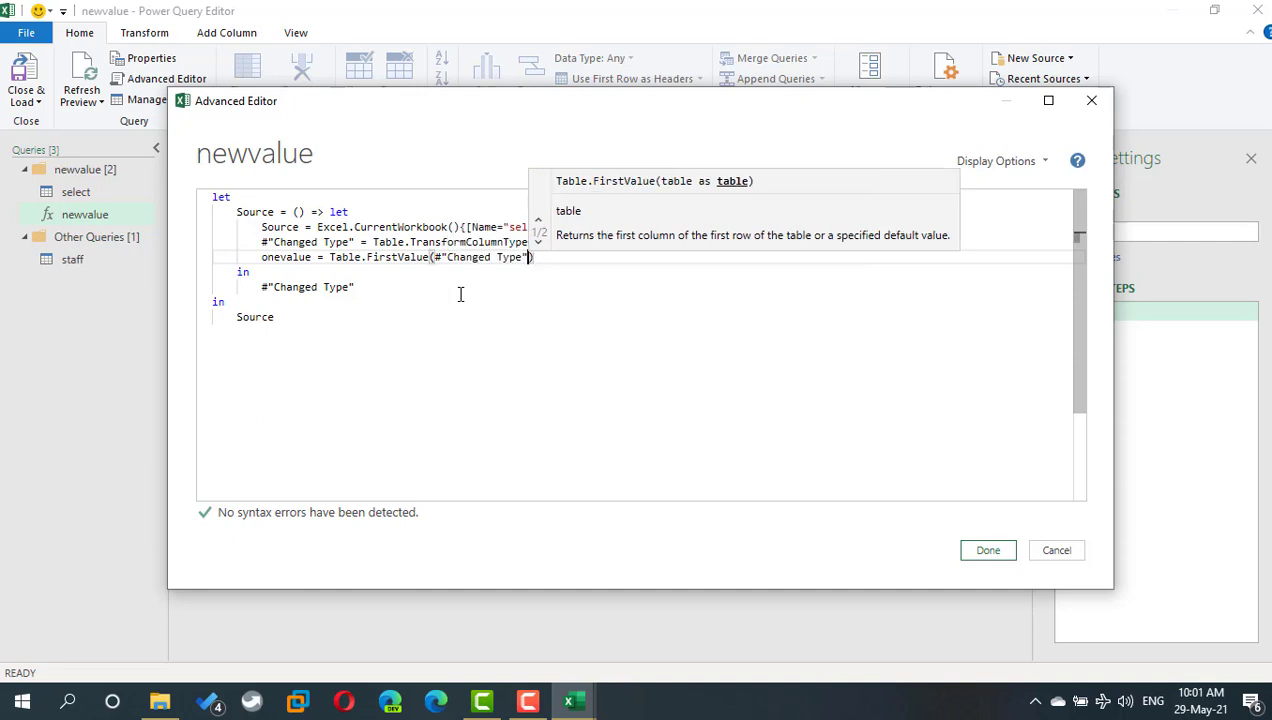
Step: Make the inner let block return onevalue instead of #"Changed Type" and save the function's code
left_click(539, 290)
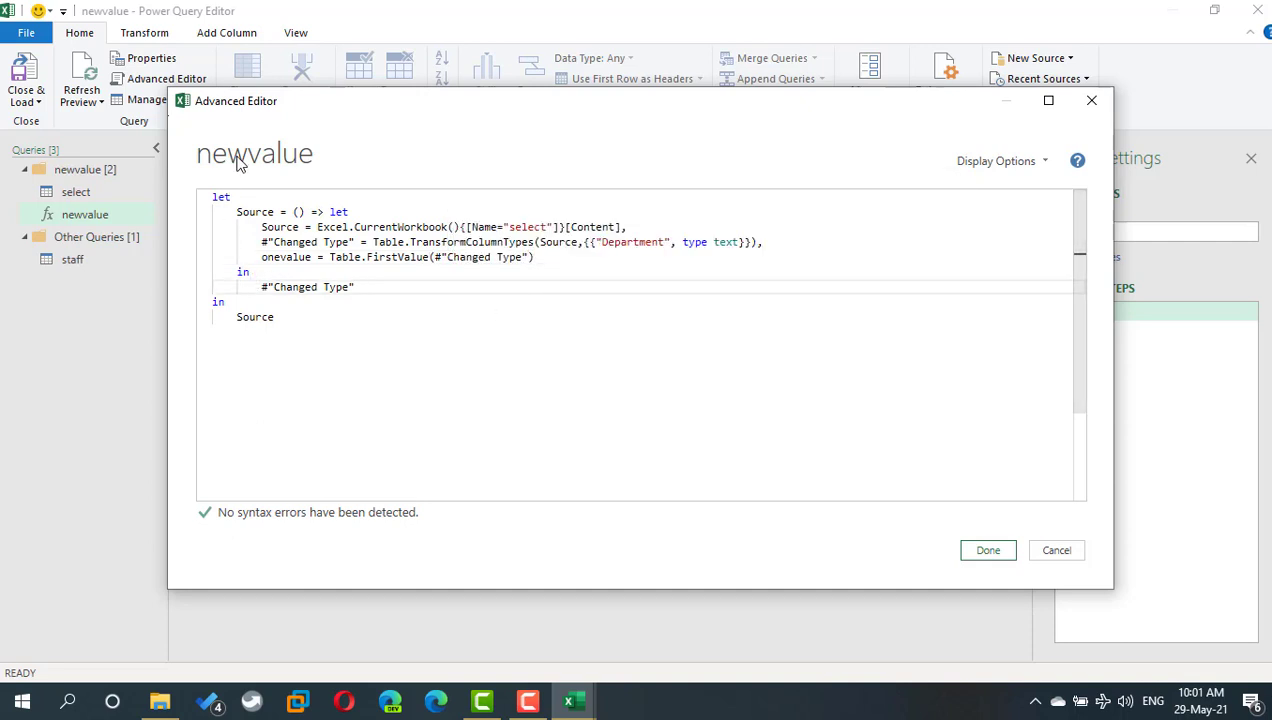
left_click_drag(360, 287, 253, 290)
type("one")
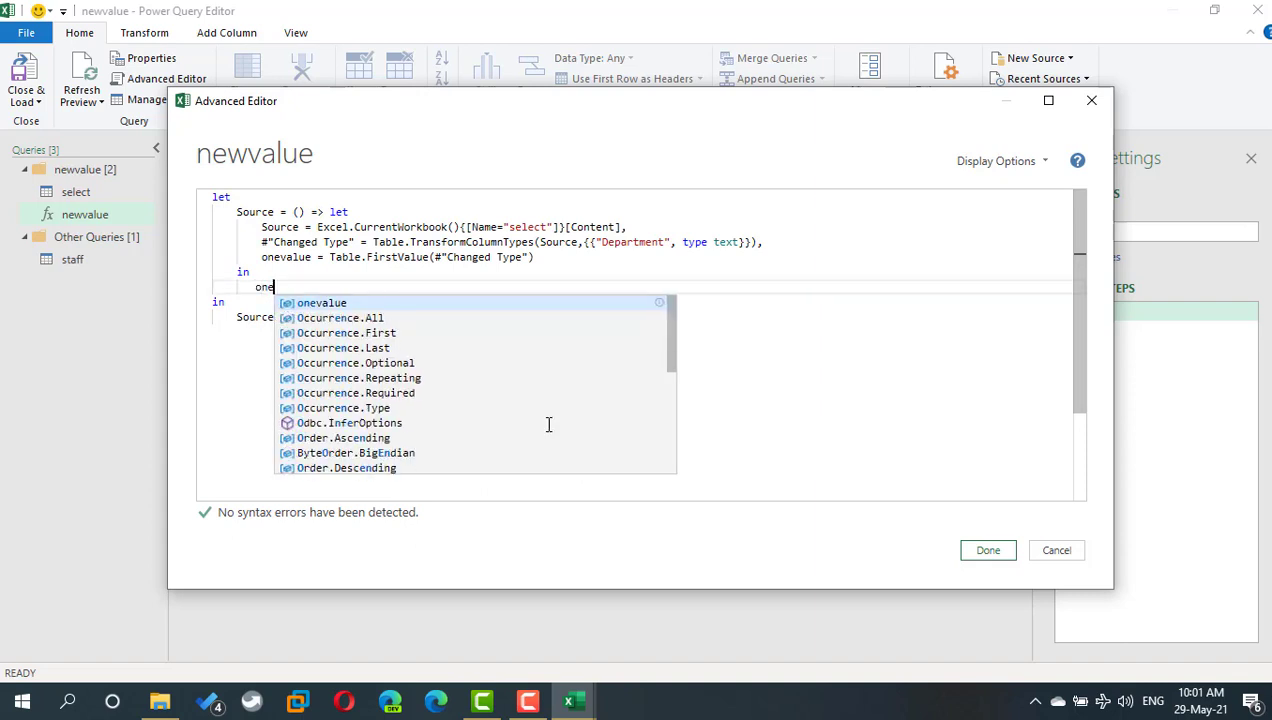
key("Tab")
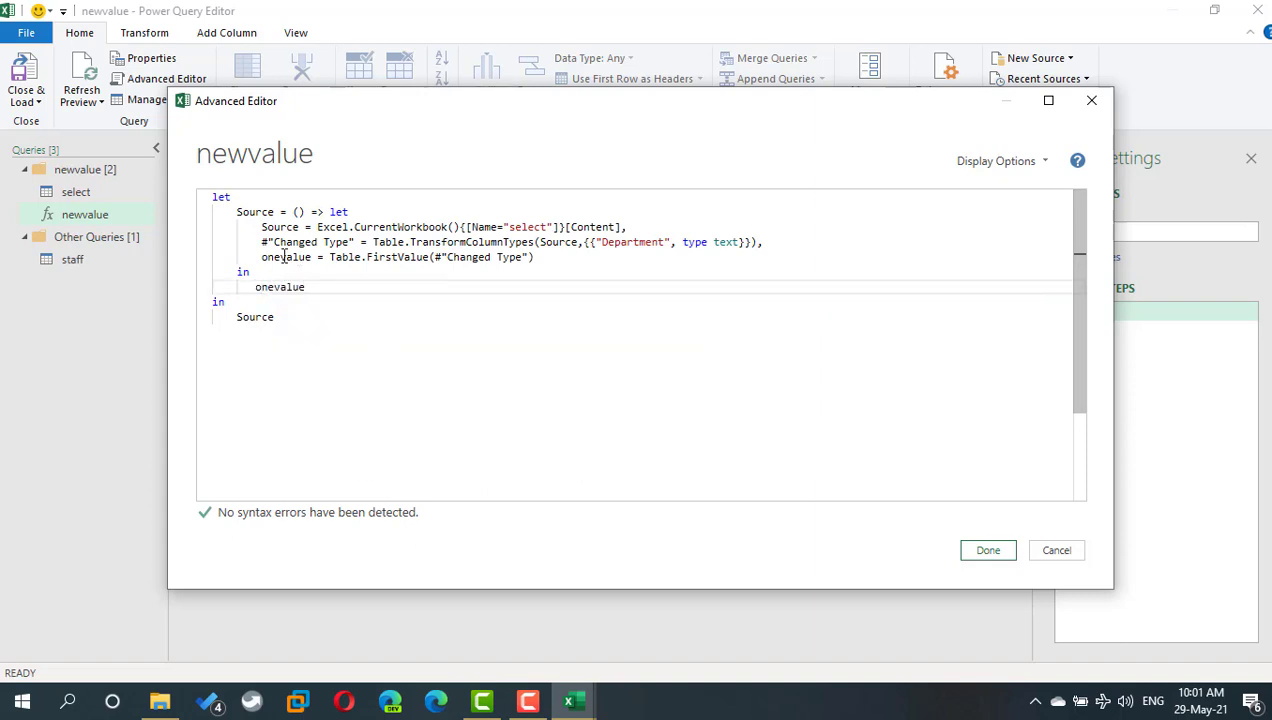
left_click(982, 551)
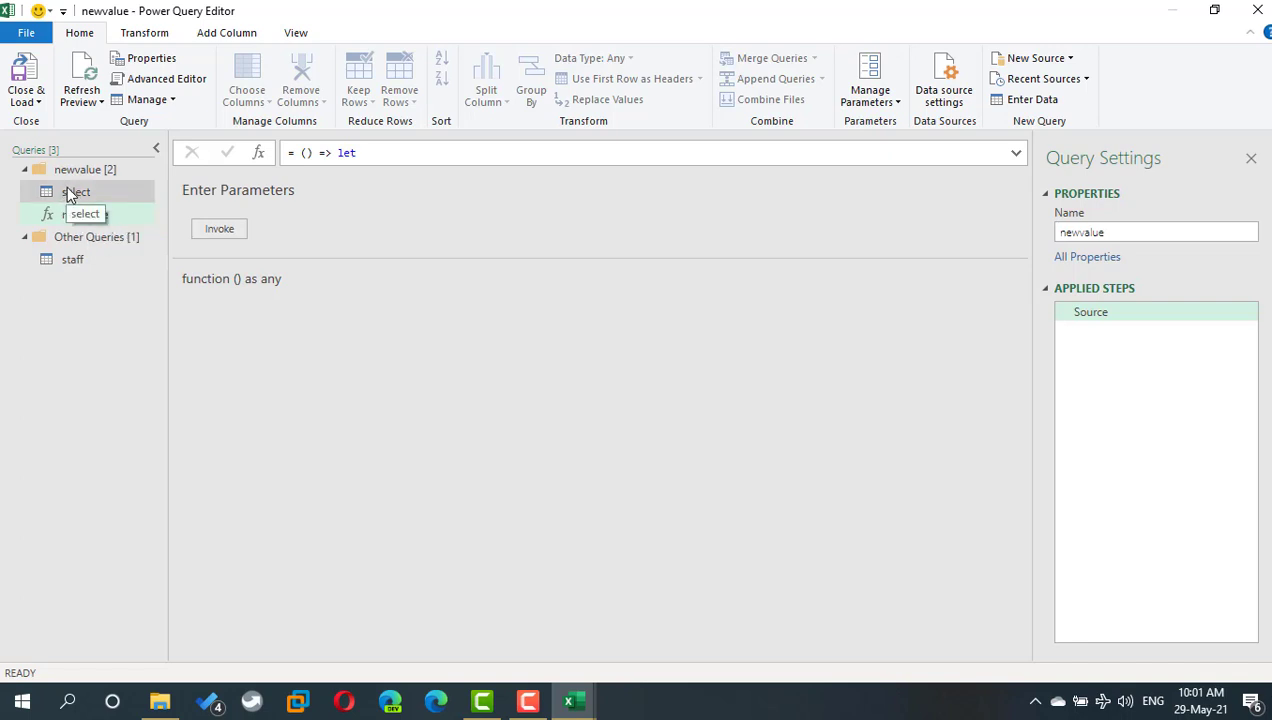
Step: In the staff query's code, replace the "ADC" filter value for Department with newvalue() and save the code
left_click(62, 259)
right_click(62, 259)
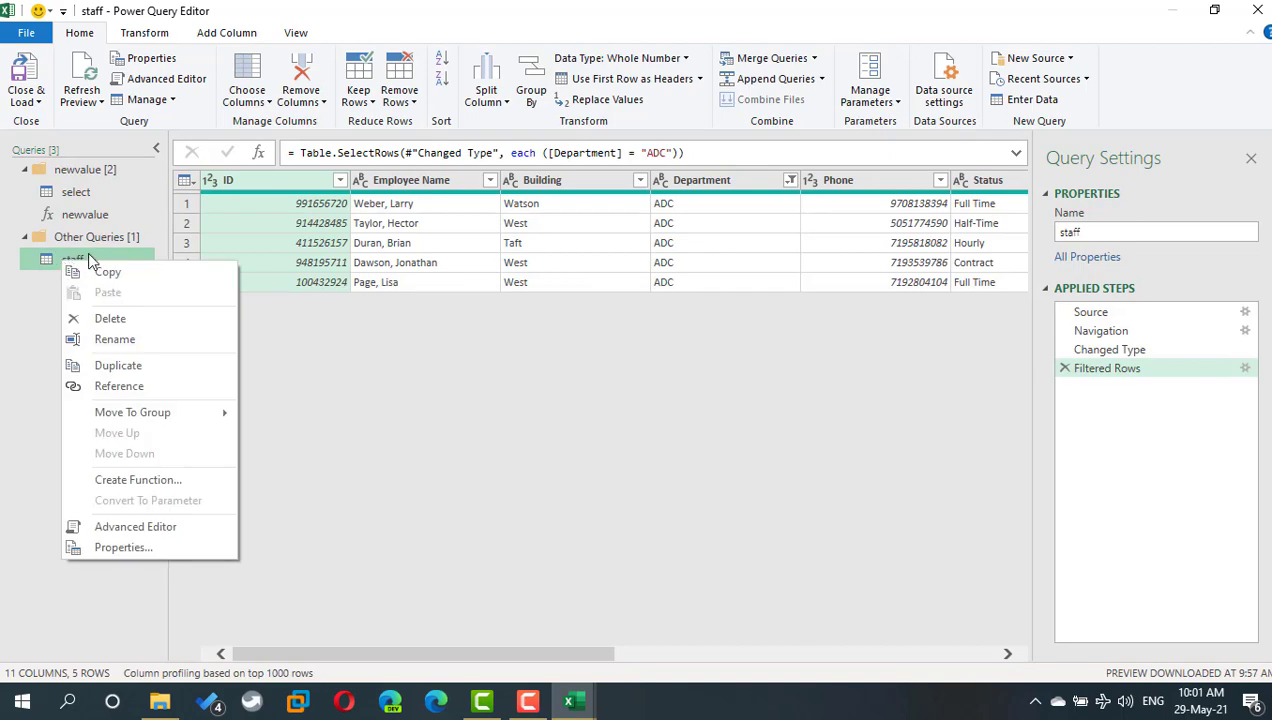
left_click(135, 527)
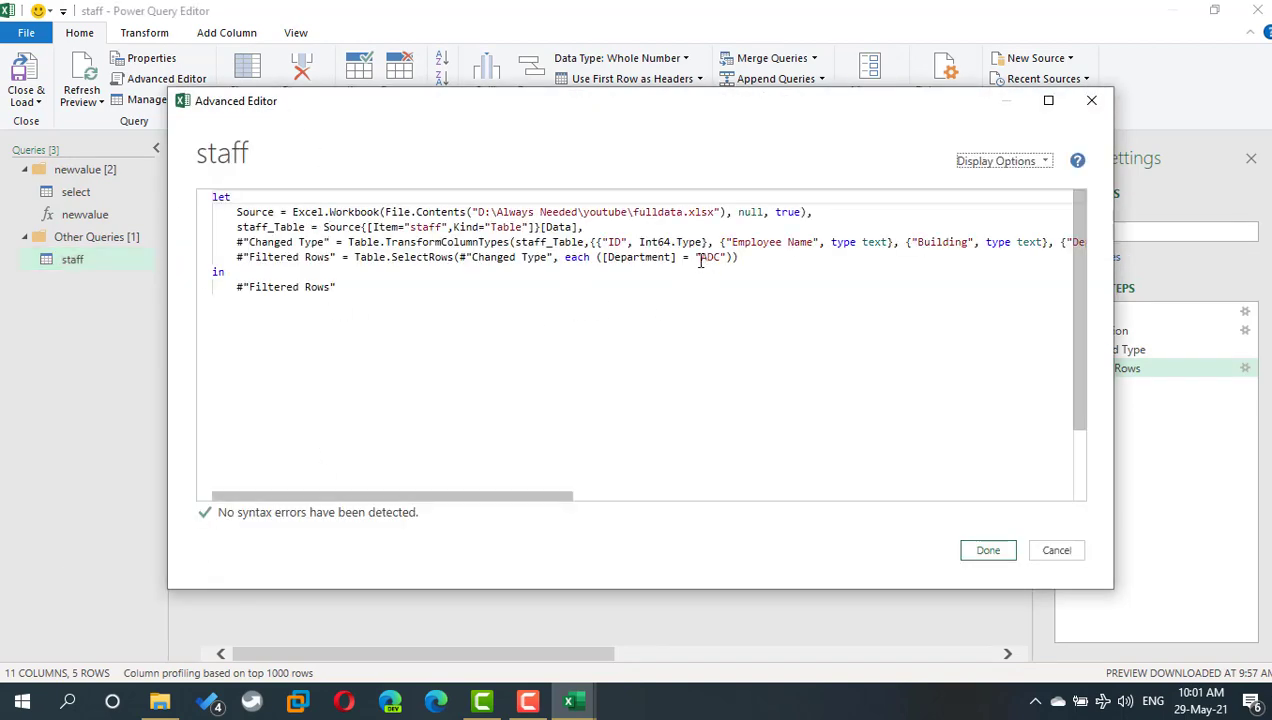
left_click_drag(696, 257, 727, 259)
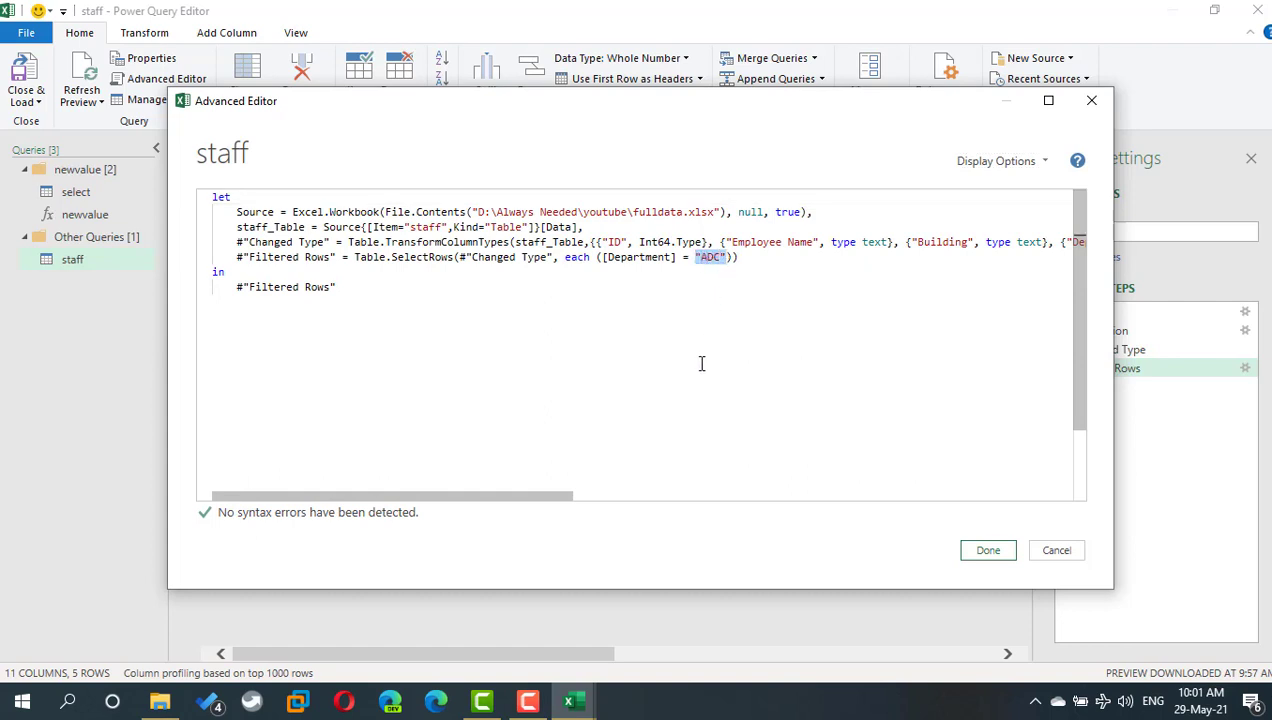
type("newvalue")
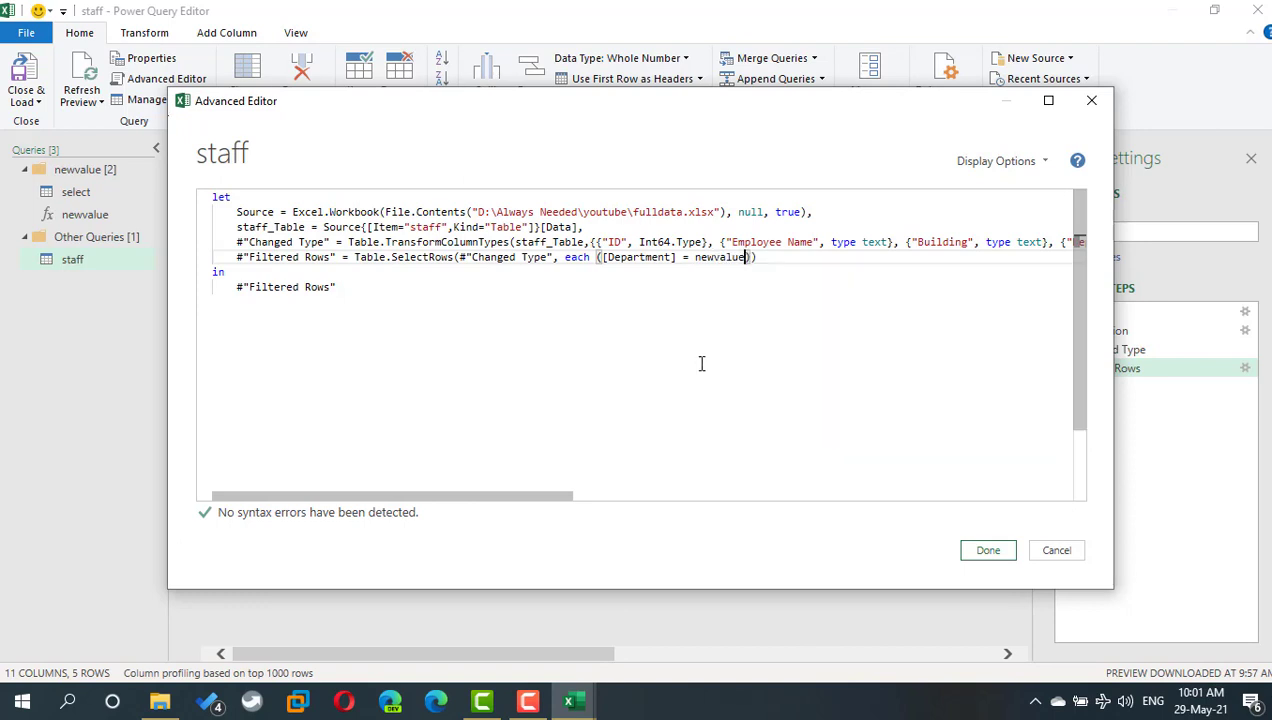
type("(")
left_click(701, 363)
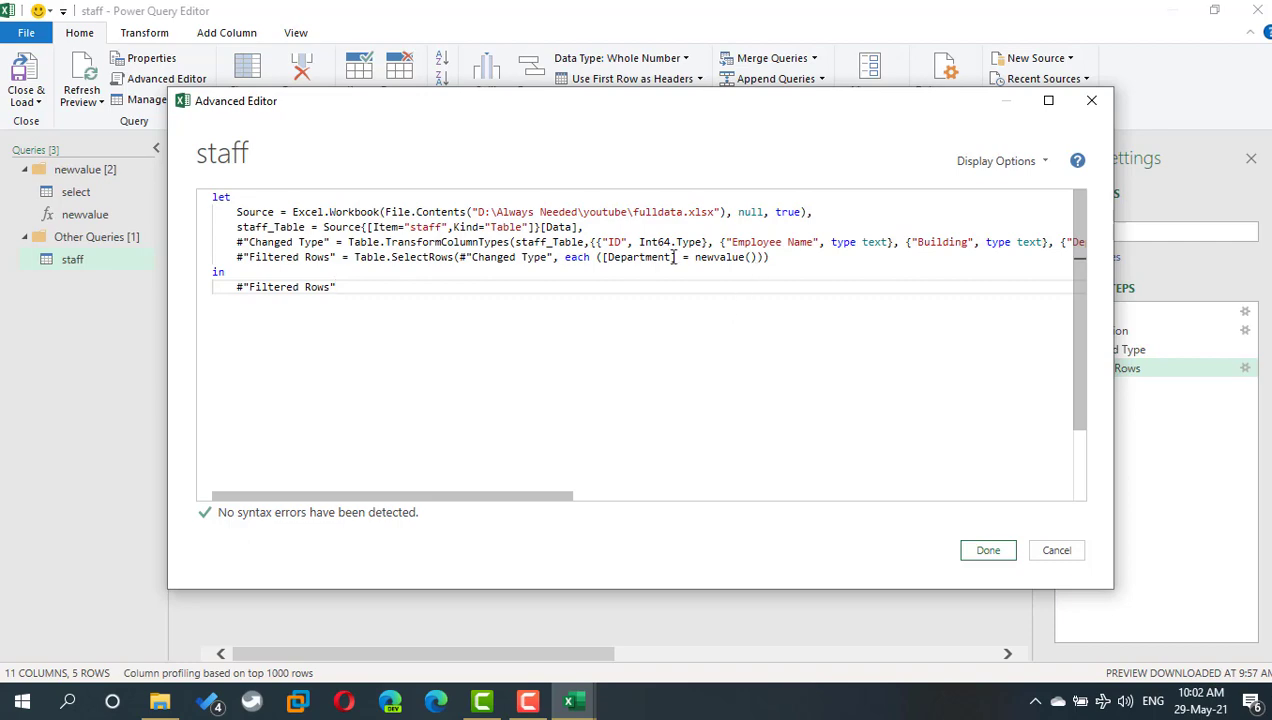
left_click(990, 552)
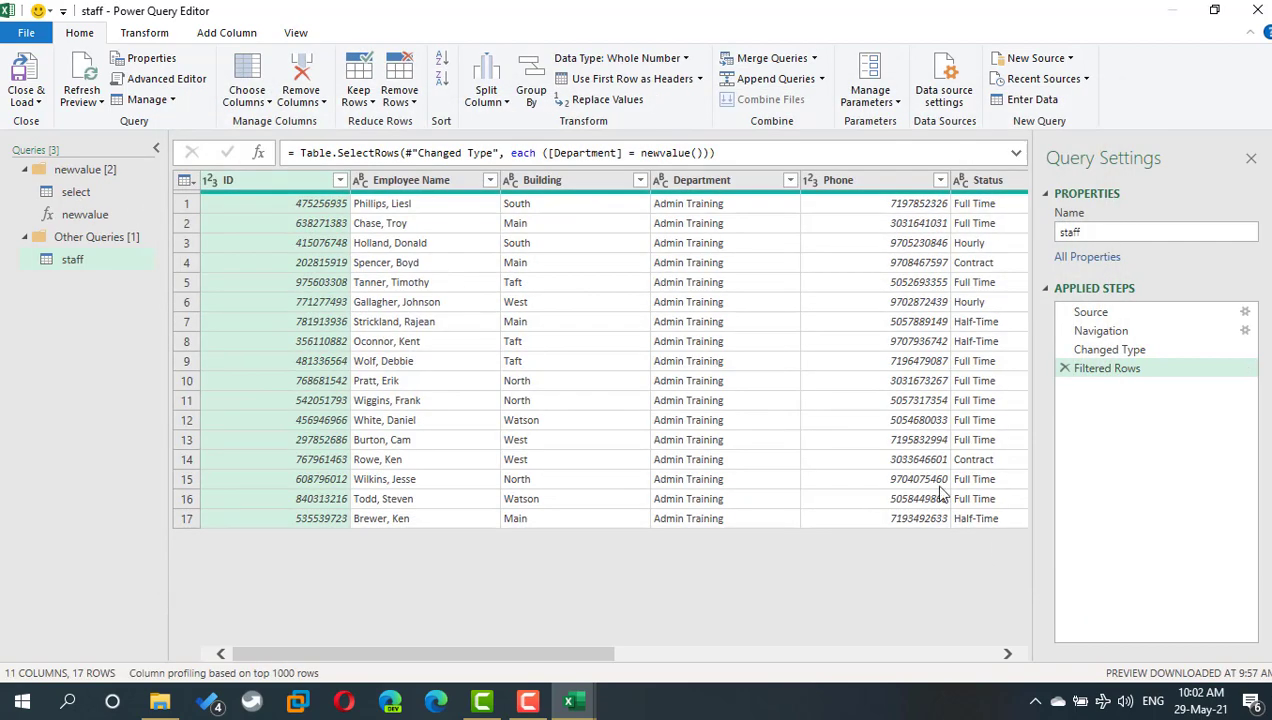
Step: Close the Power Query Editor, loading the queries to the workbook, and hide the select worksheet
left_click(34, 88)
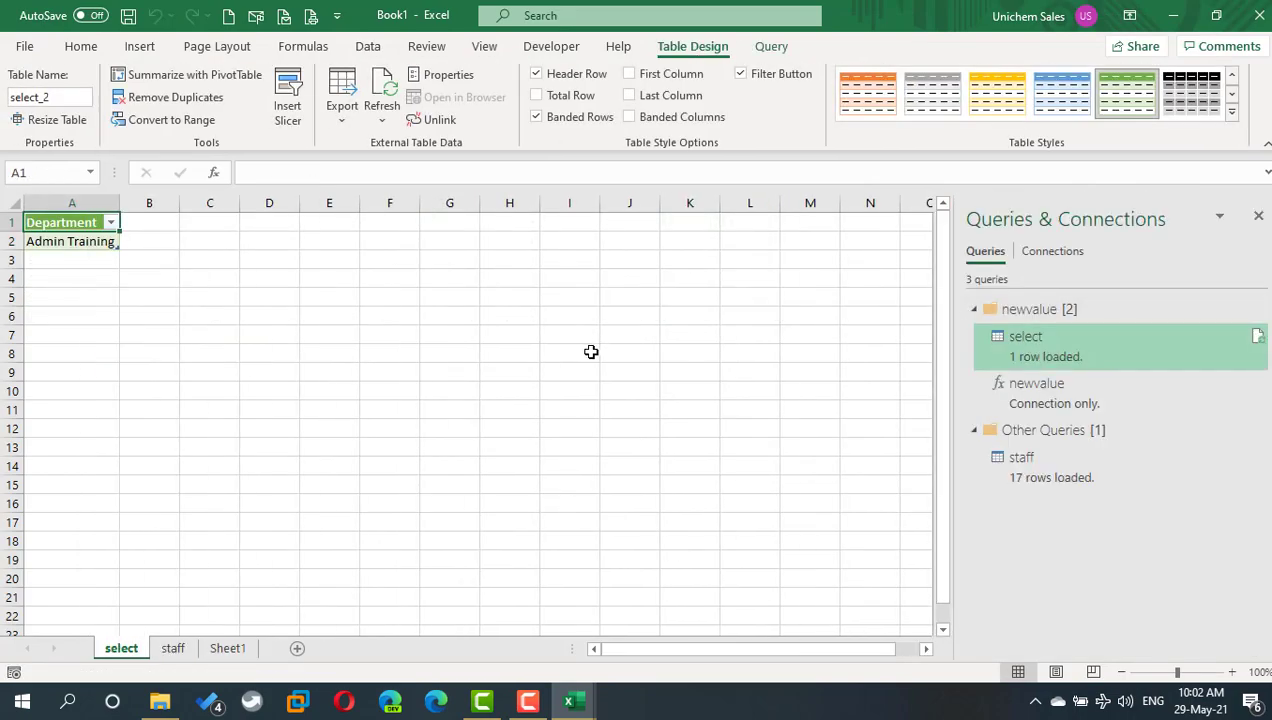
left_click_drag(692, 648, 676, 648)
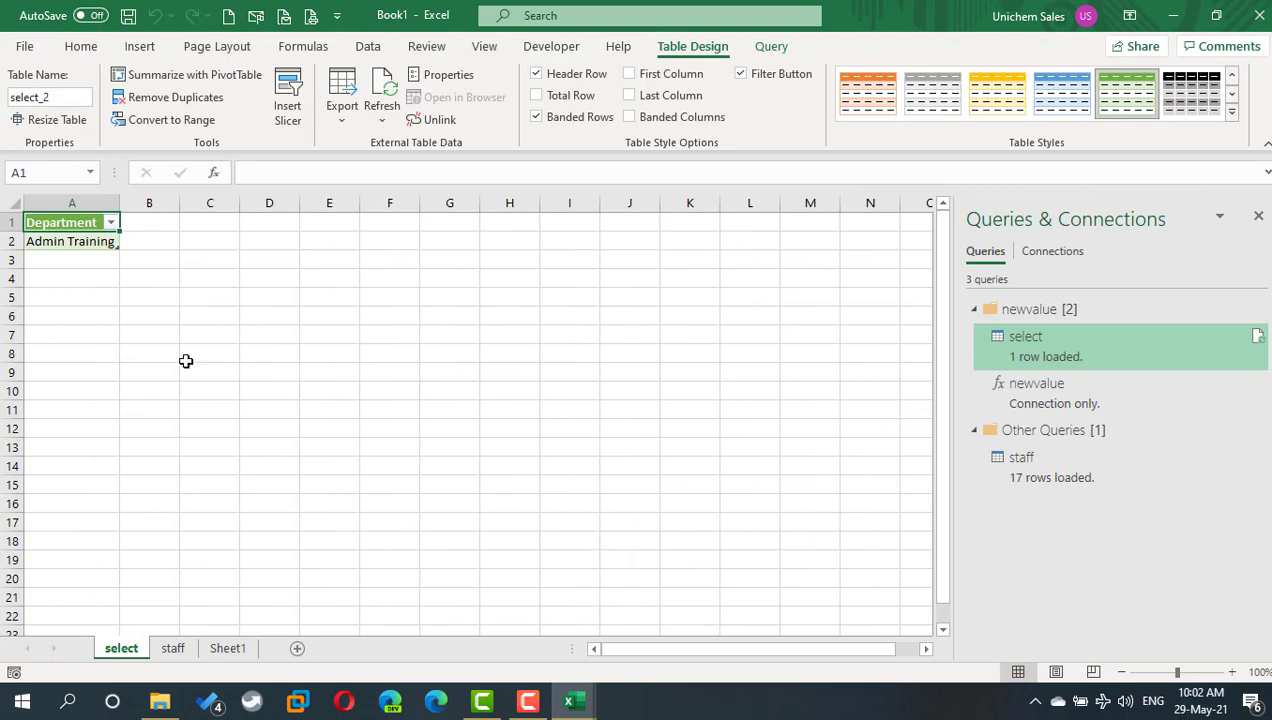
right_click(118, 656)
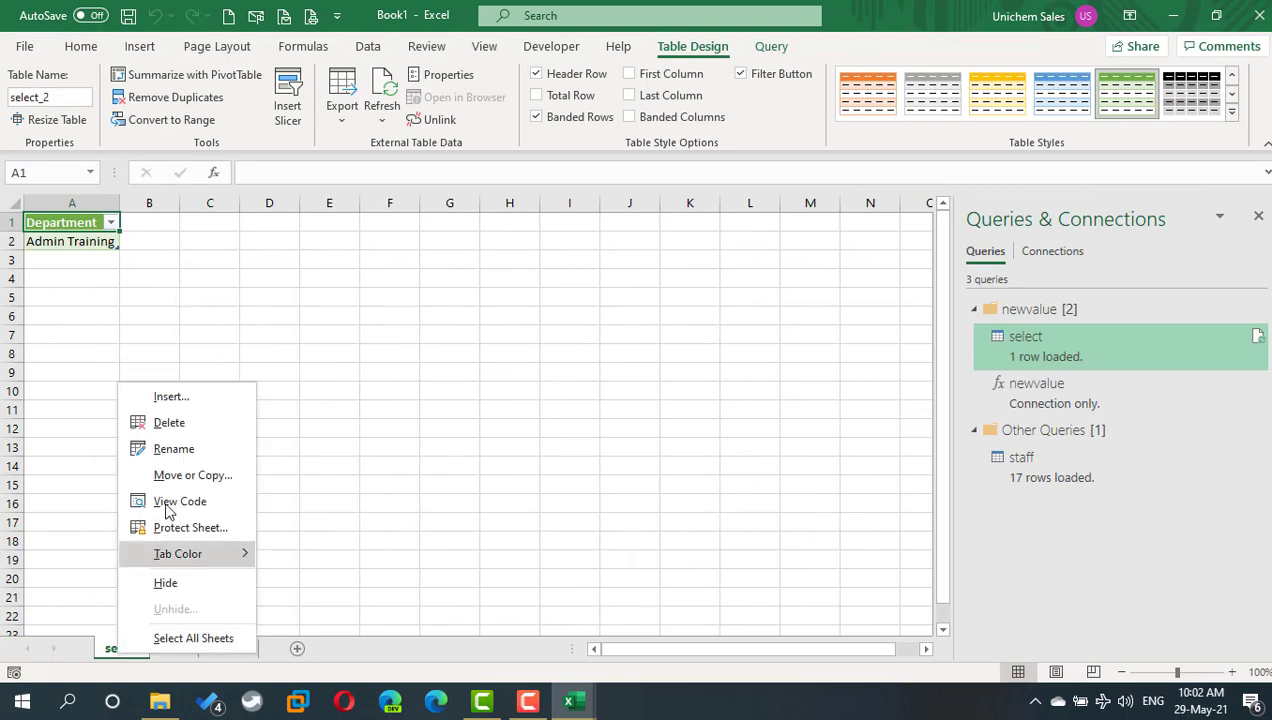
left_click(168, 592)
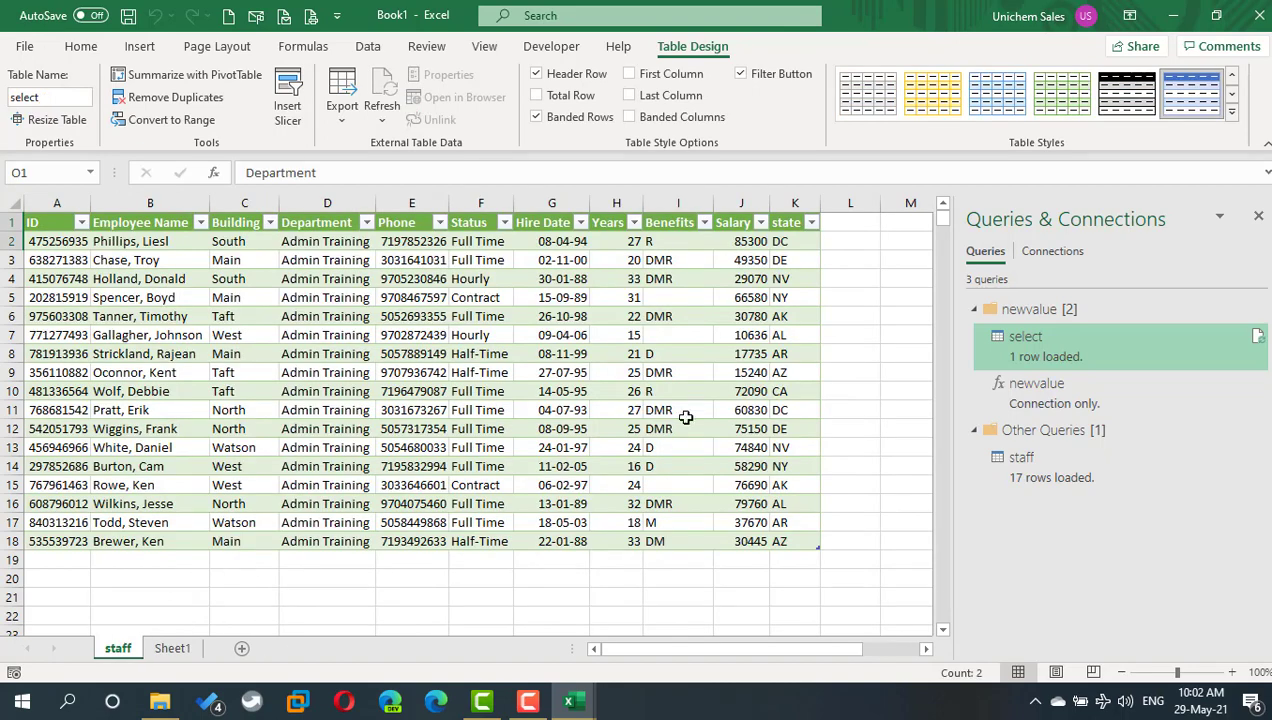
Step: Choose Compliance from the Department dropdown in O2 of the staff sheet
left_click_drag(836, 657, 890, 650)
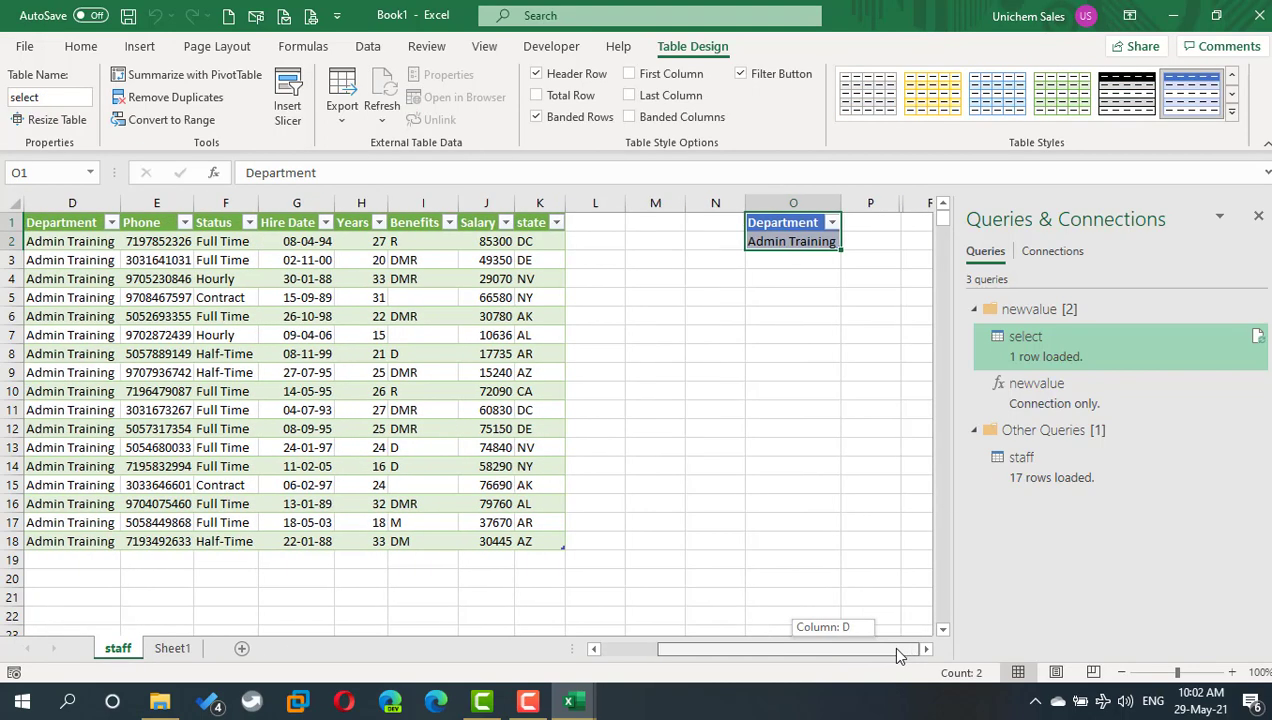
left_click(826, 243)
left_click(848, 244)
left_click(785, 280)
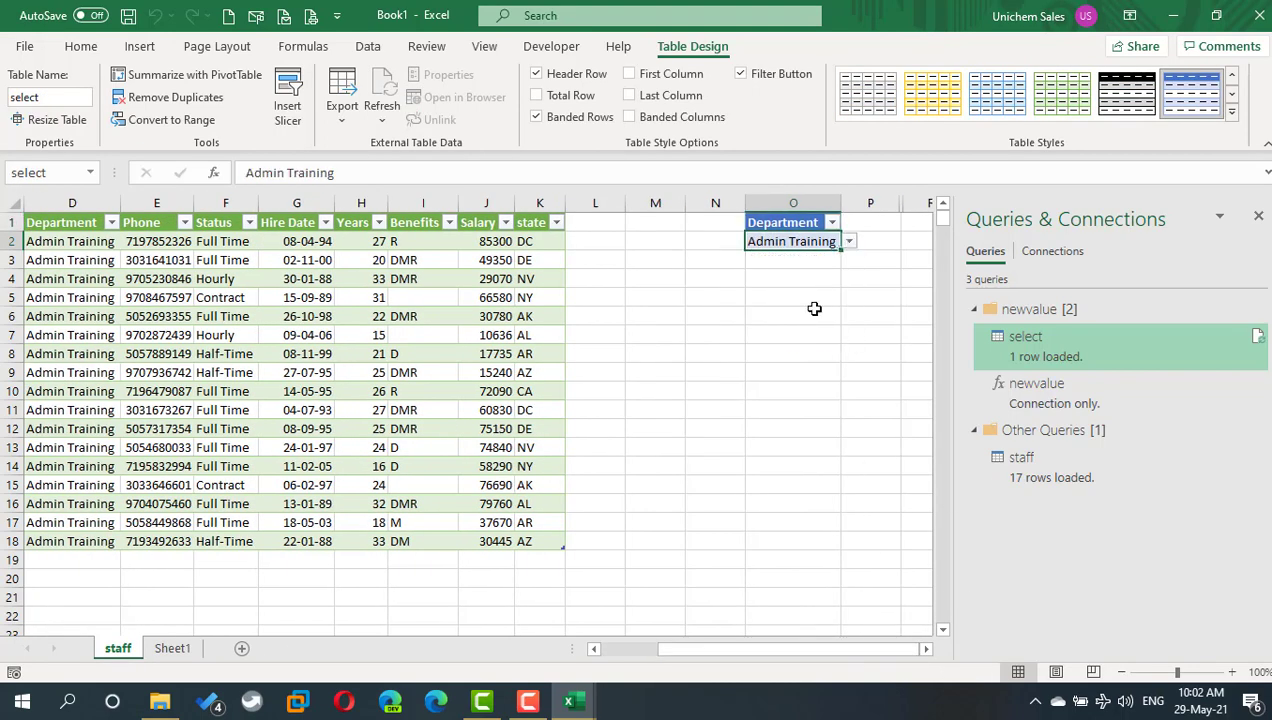
Step: Refresh the staff query so its table follows the chosen department, and bring the Department dropdown cell back into view
mouse_move(1068, 452)
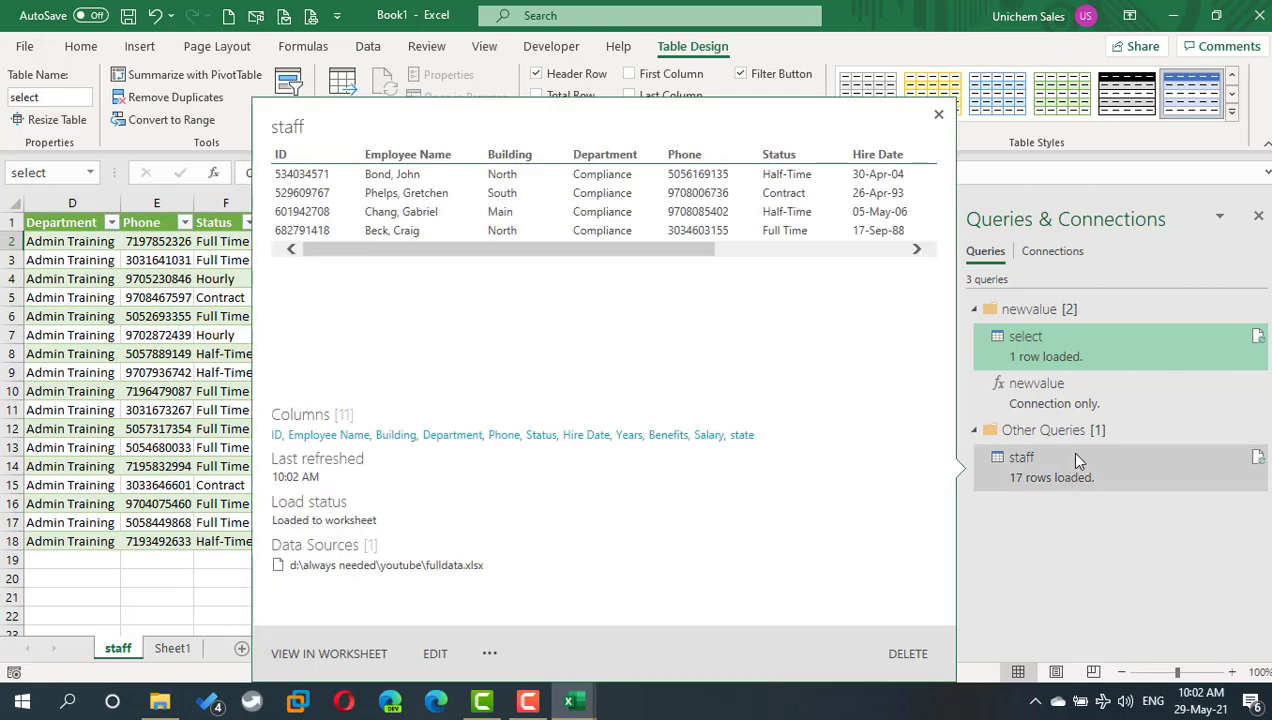
left_click(1258, 459)
left_click(541, 280)
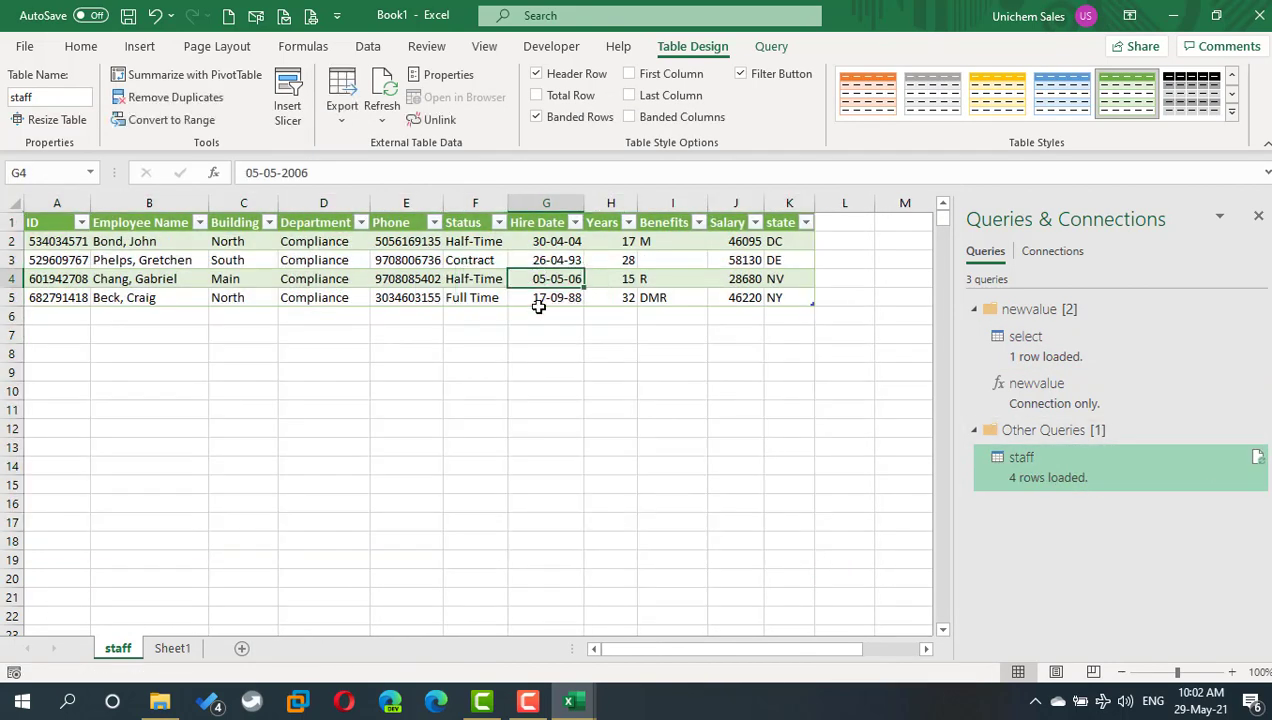
left_click_drag(652, 650, 763, 656)
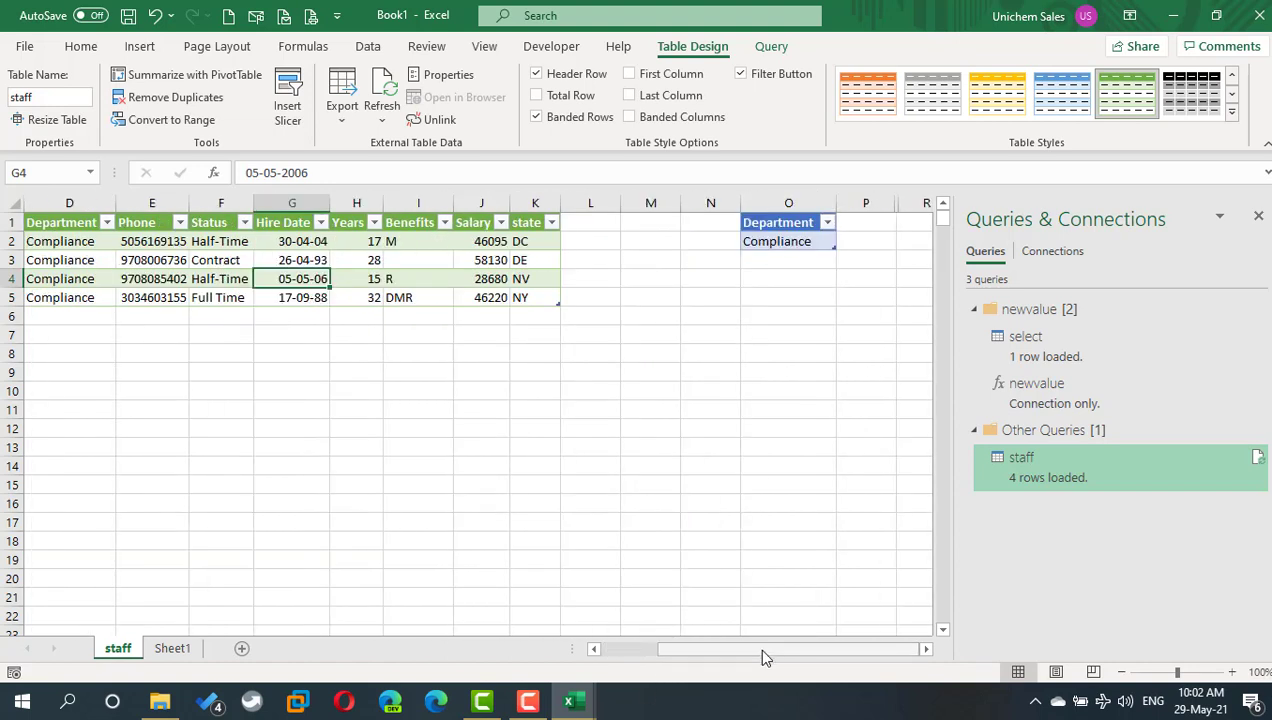
Step: Close the Queries & Connections pane and reopen it to show the staff query
left_click_drag(762, 650, 762, 650)
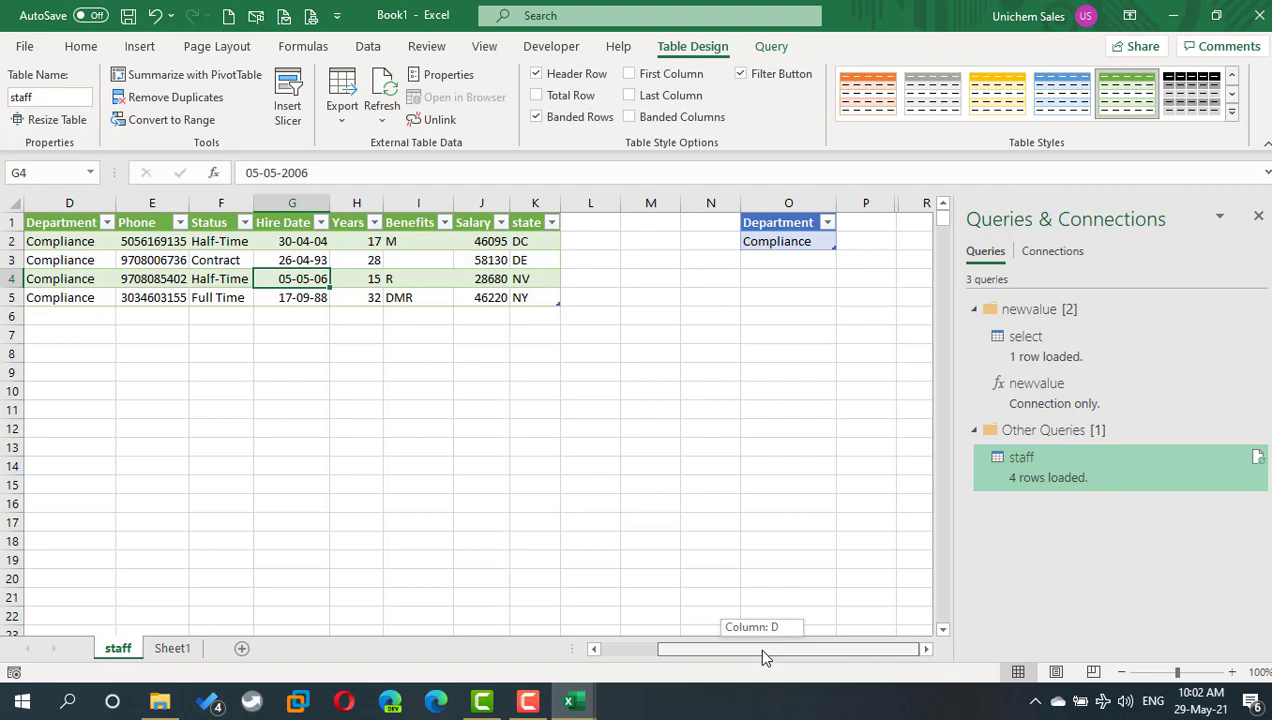
left_click_drag(757, 646, 757, 646)
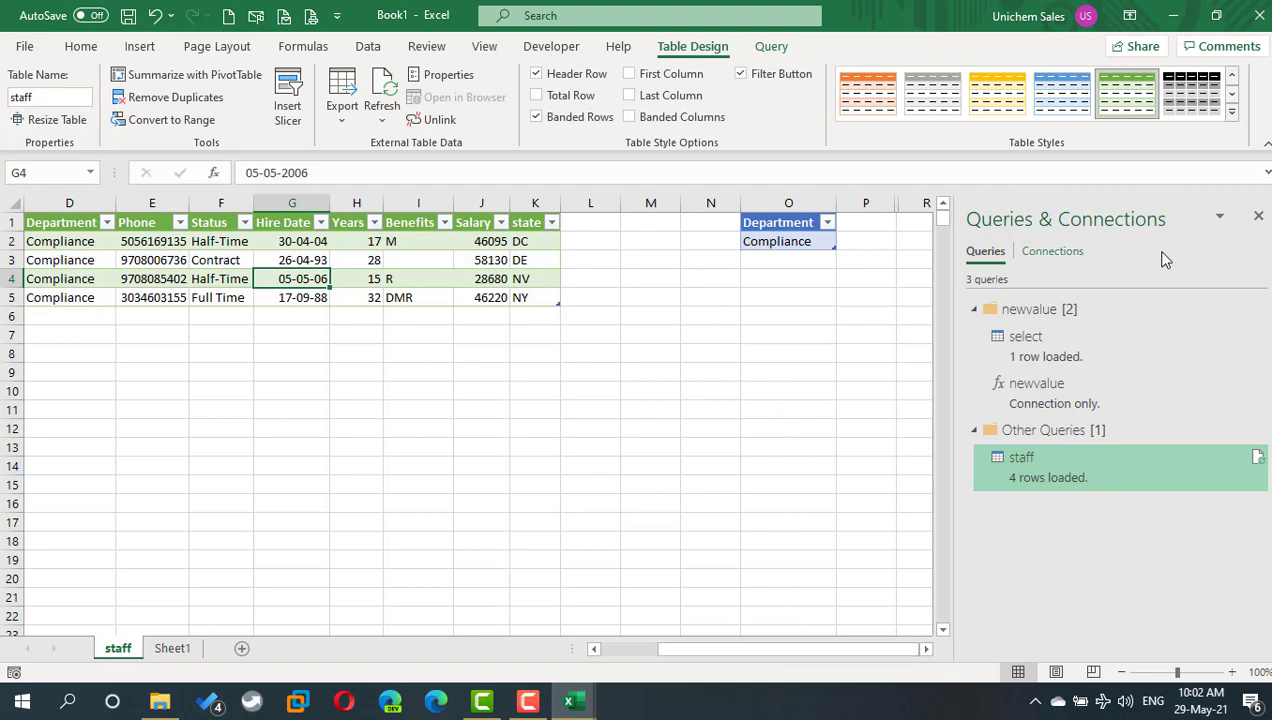
left_click(1259, 217)
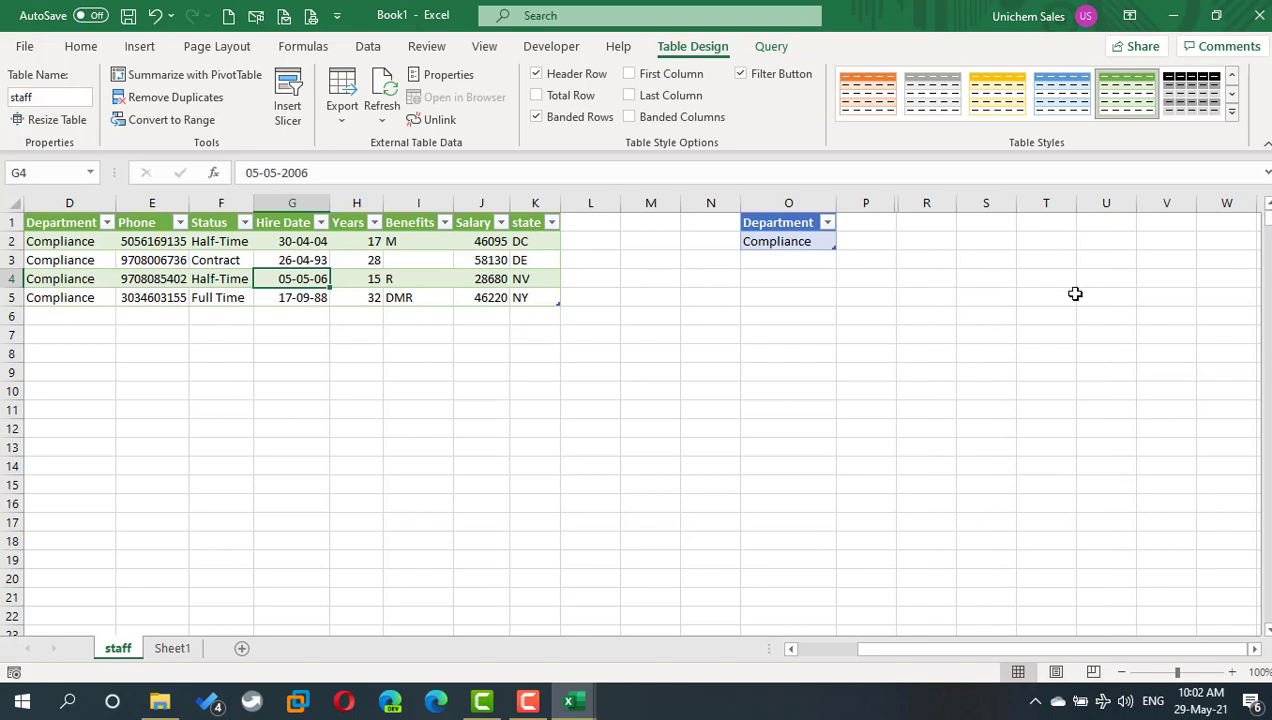
left_click(368, 46)
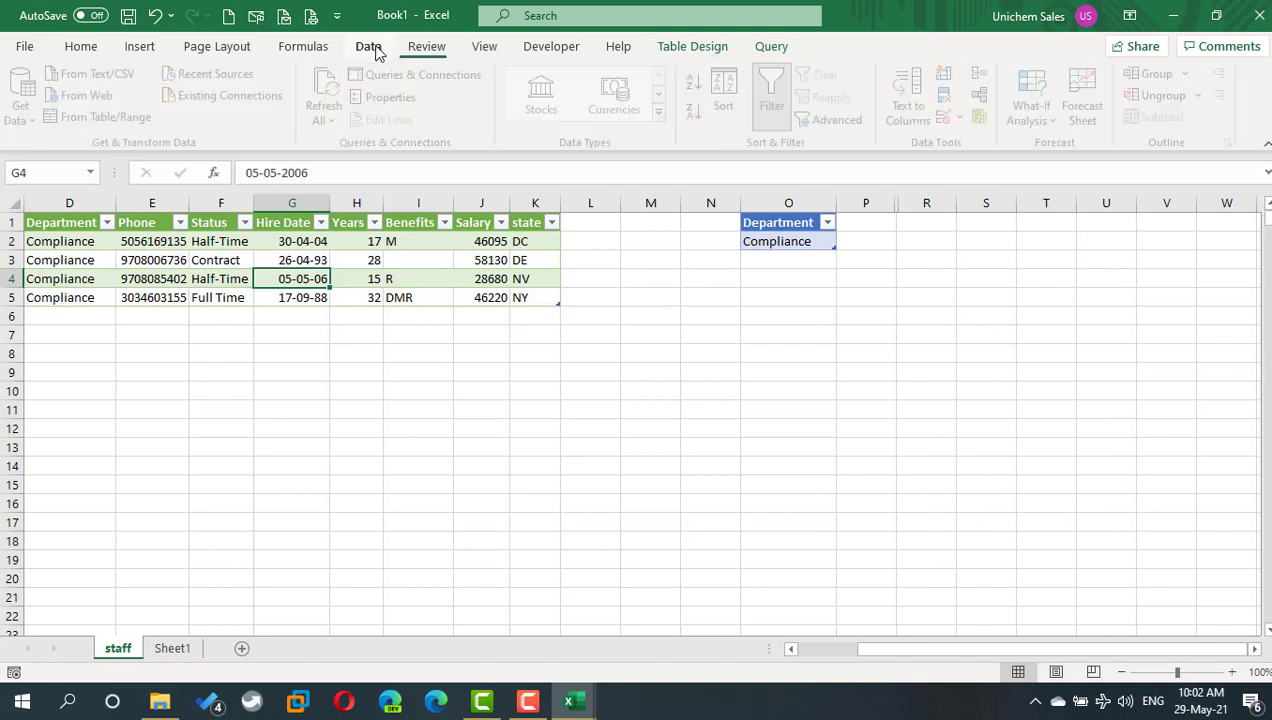
left_click(420, 75)
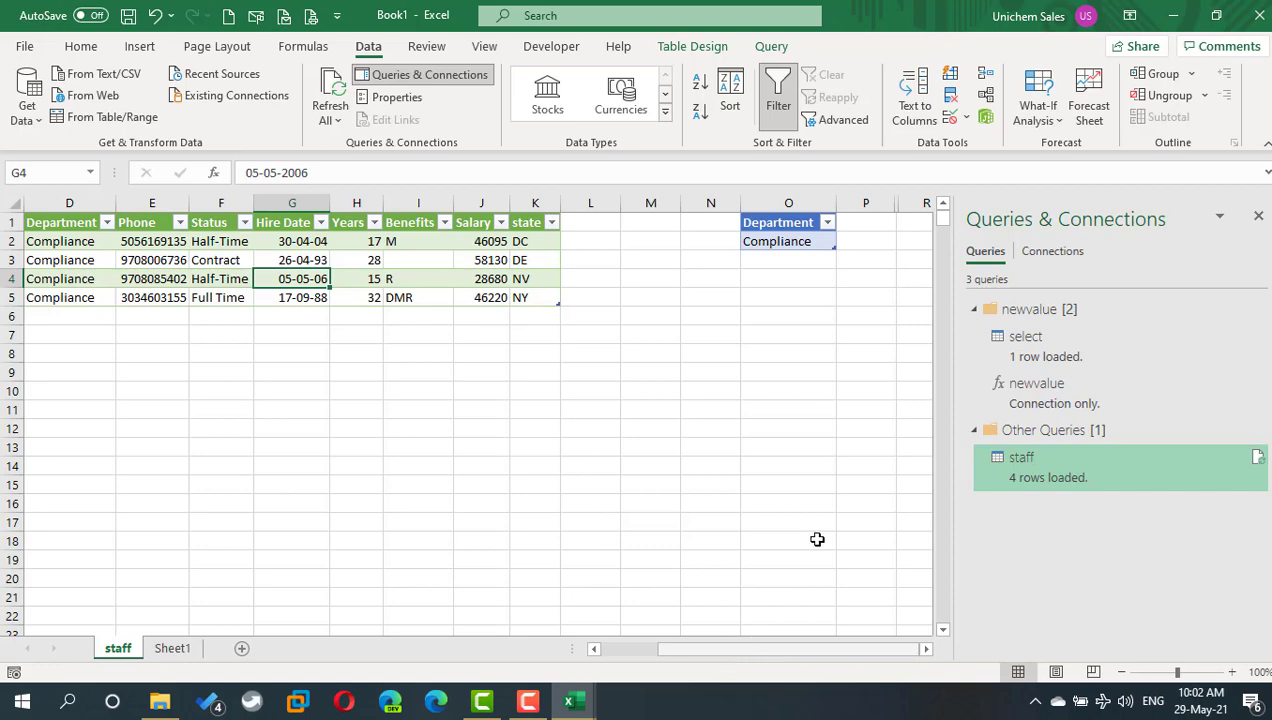
mouse_move(1010, 465)
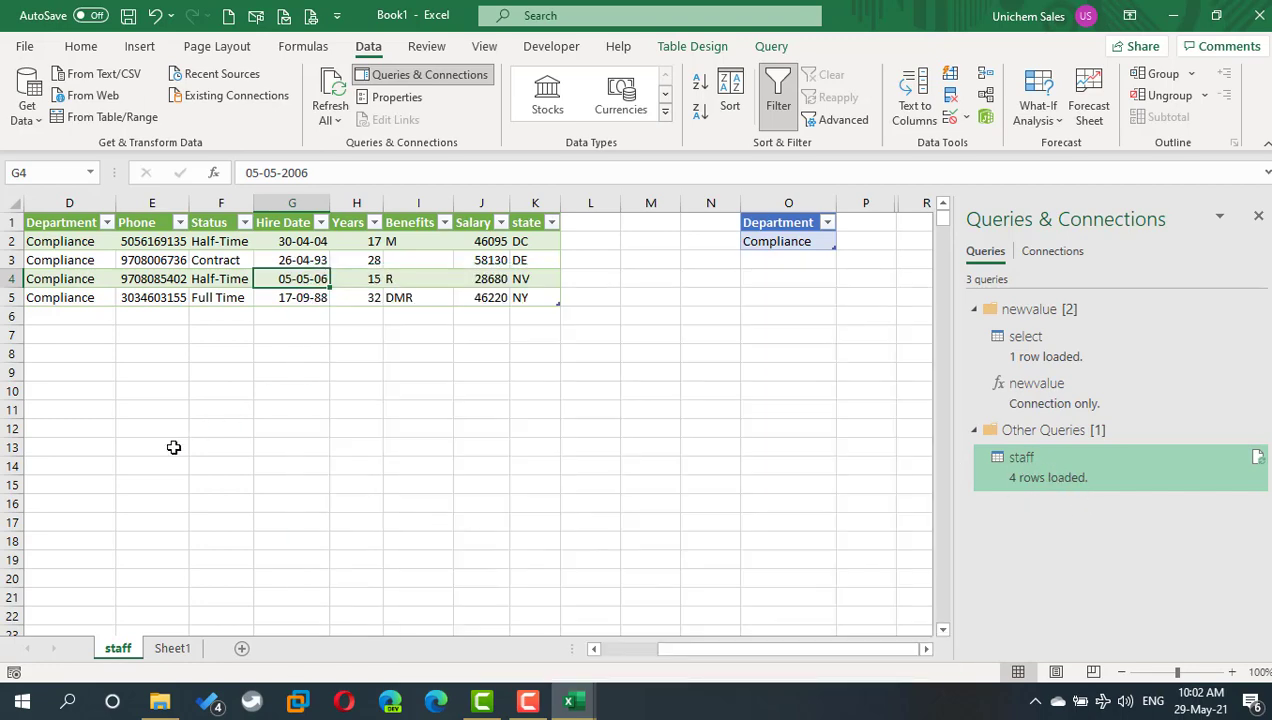
Step: Record a macro named refersh that refreshes the staff query, stop the recording, and close the Queries & Connections pane
left_click(528, 55)
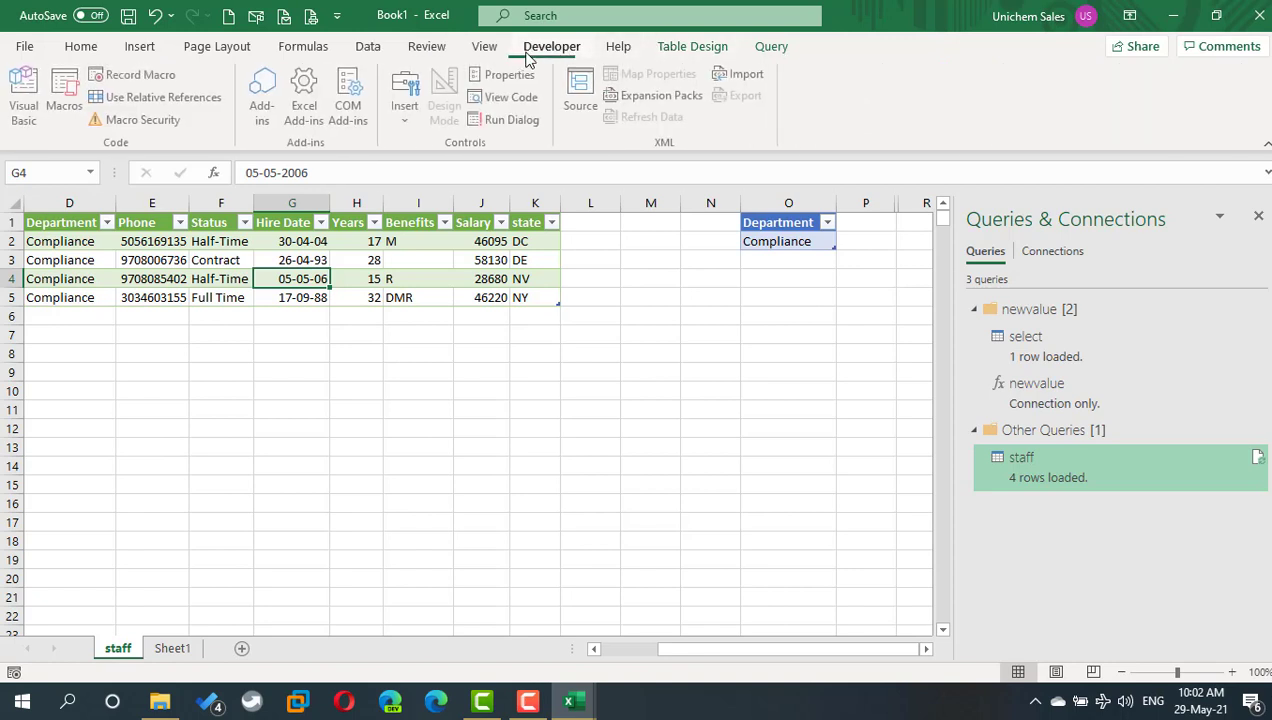
left_click(135, 75)
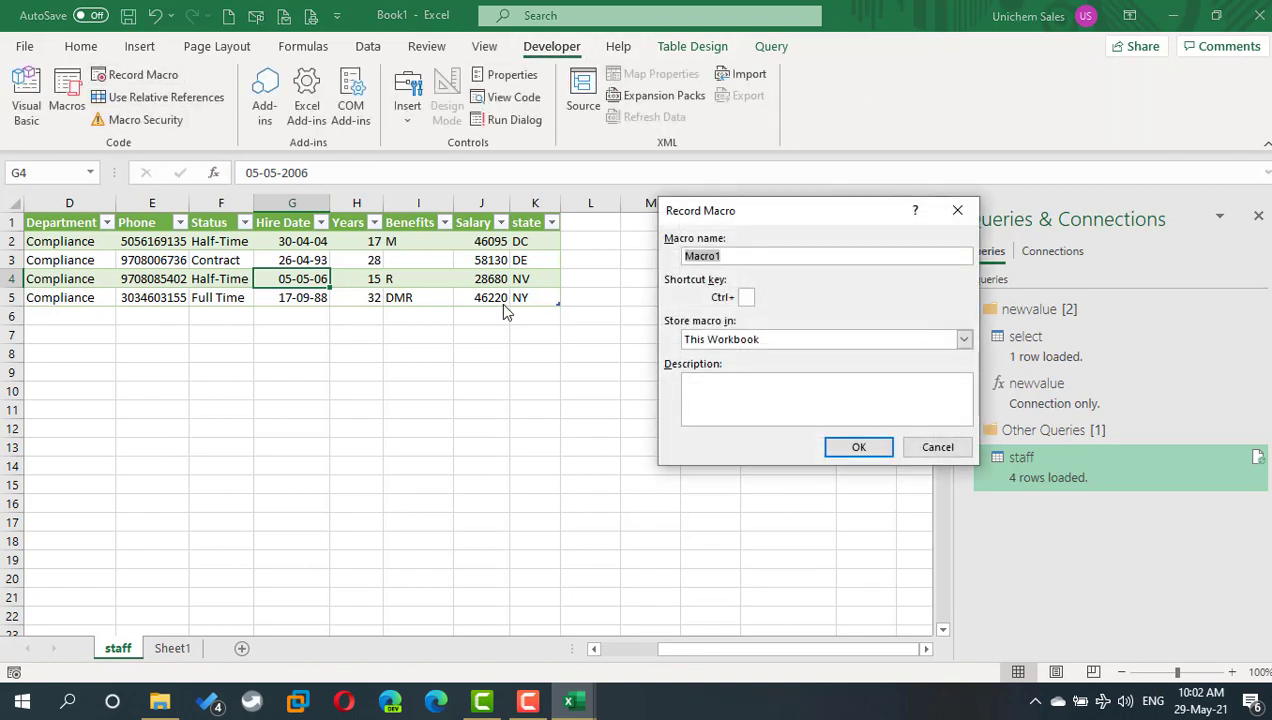
type("refersh")
left_click(859, 447)
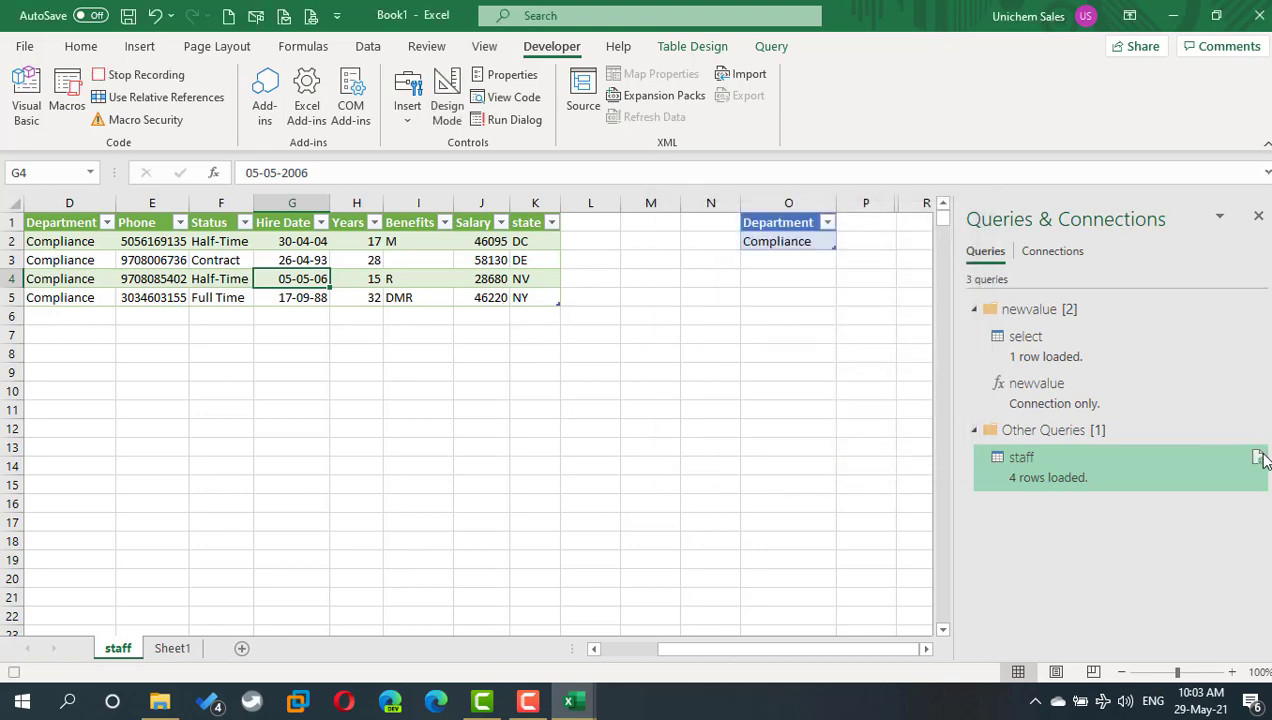
left_click(1258, 457)
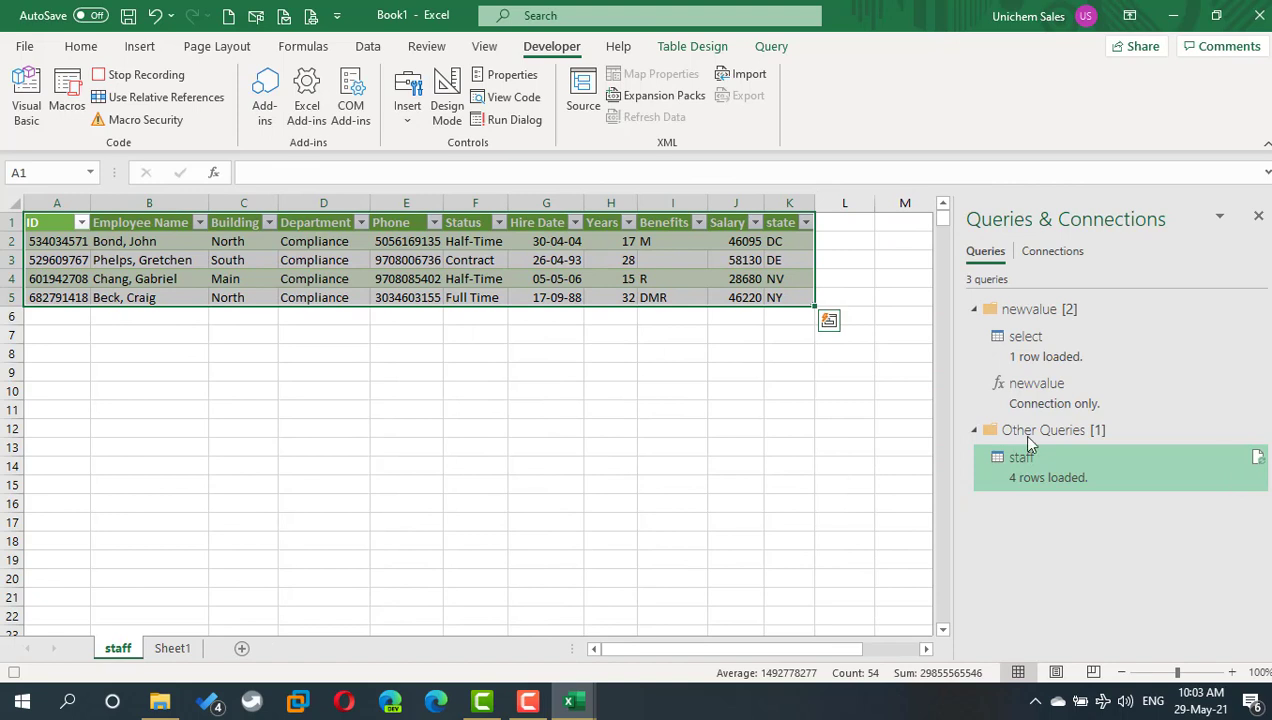
left_click(124, 78)
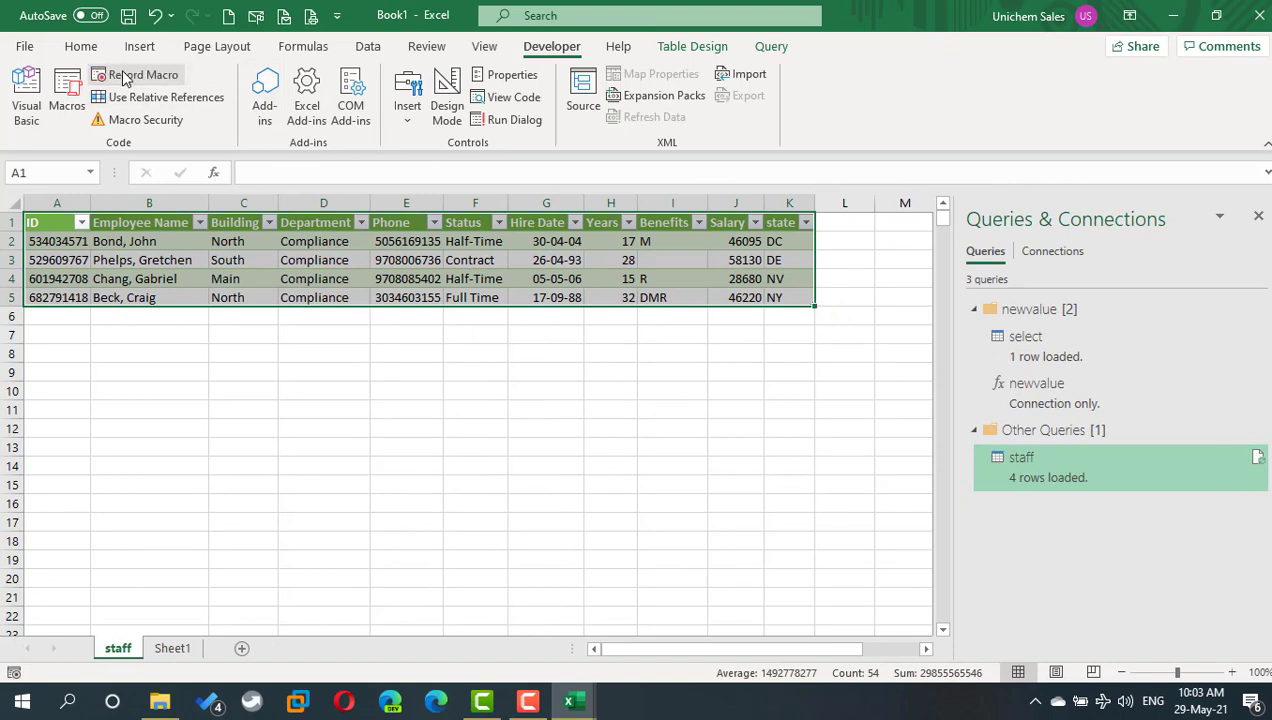
left_click(1259, 218)
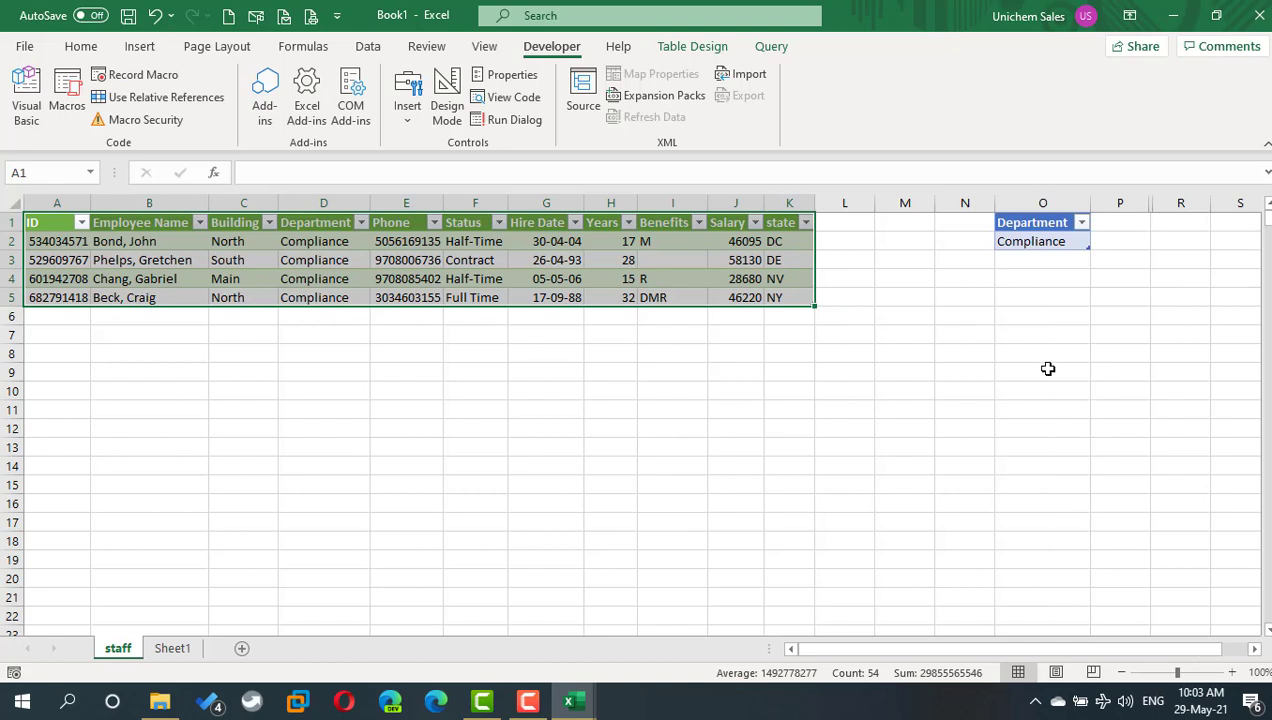
Step: Insert a rounded rectangle about 2.6 cm wide and 0.85 cm high below the Department dropdown cell on the staff sheet
left_click(145, 50)
left_click(226, 108)
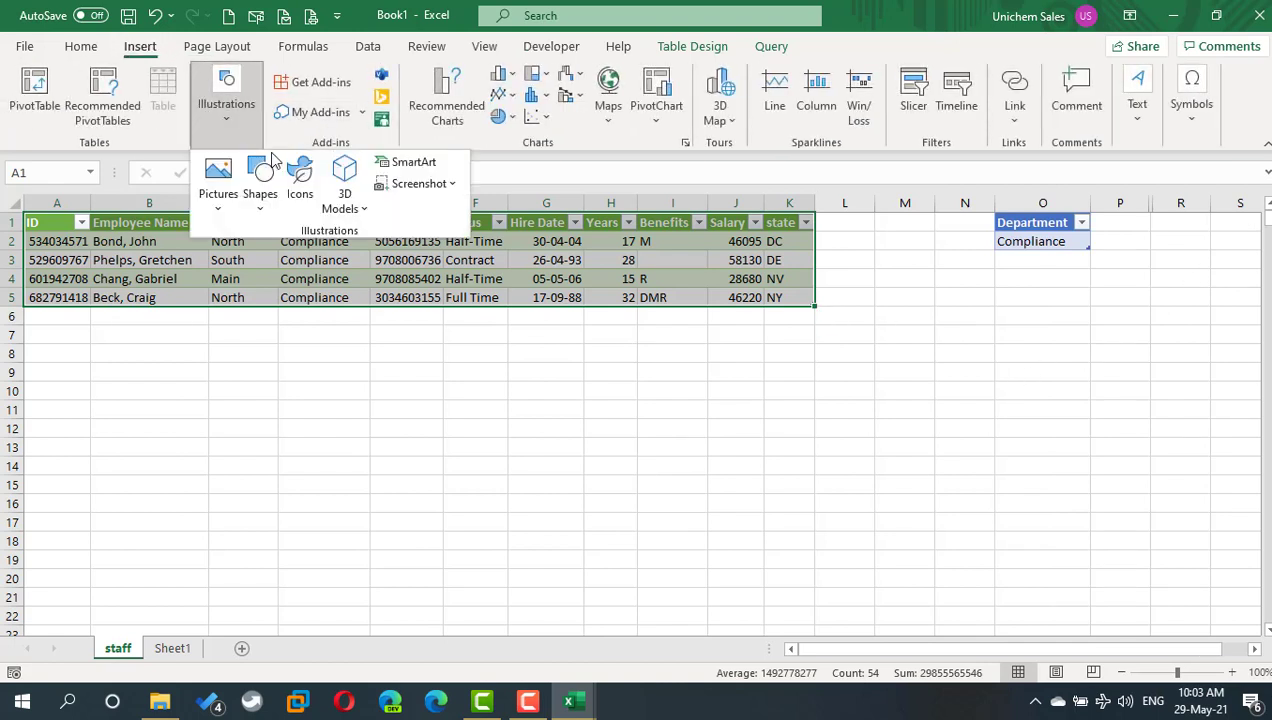
left_click(262, 186)
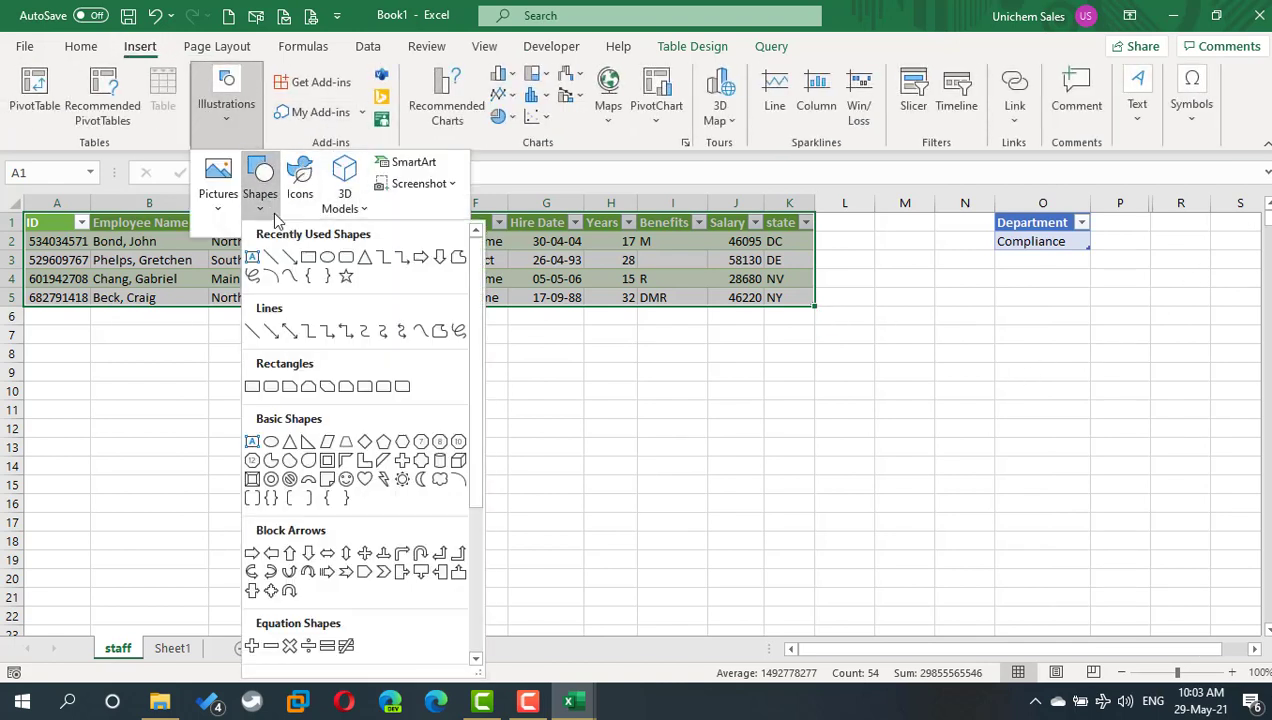
left_click(347, 257)
left_click_drag(1095, 269, 1003, 298)
Step: Assign the refersh macro to the rounded rectangle
right_click(1030, 290)
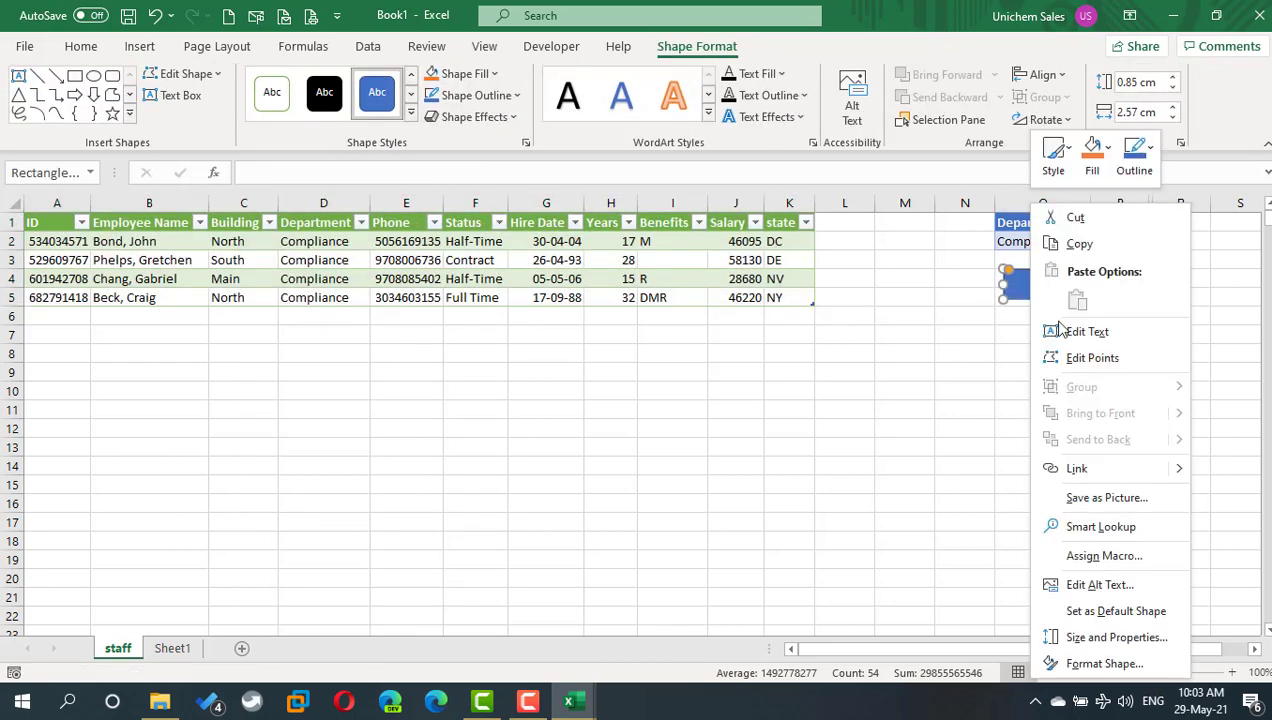
left_click(1122, 548)
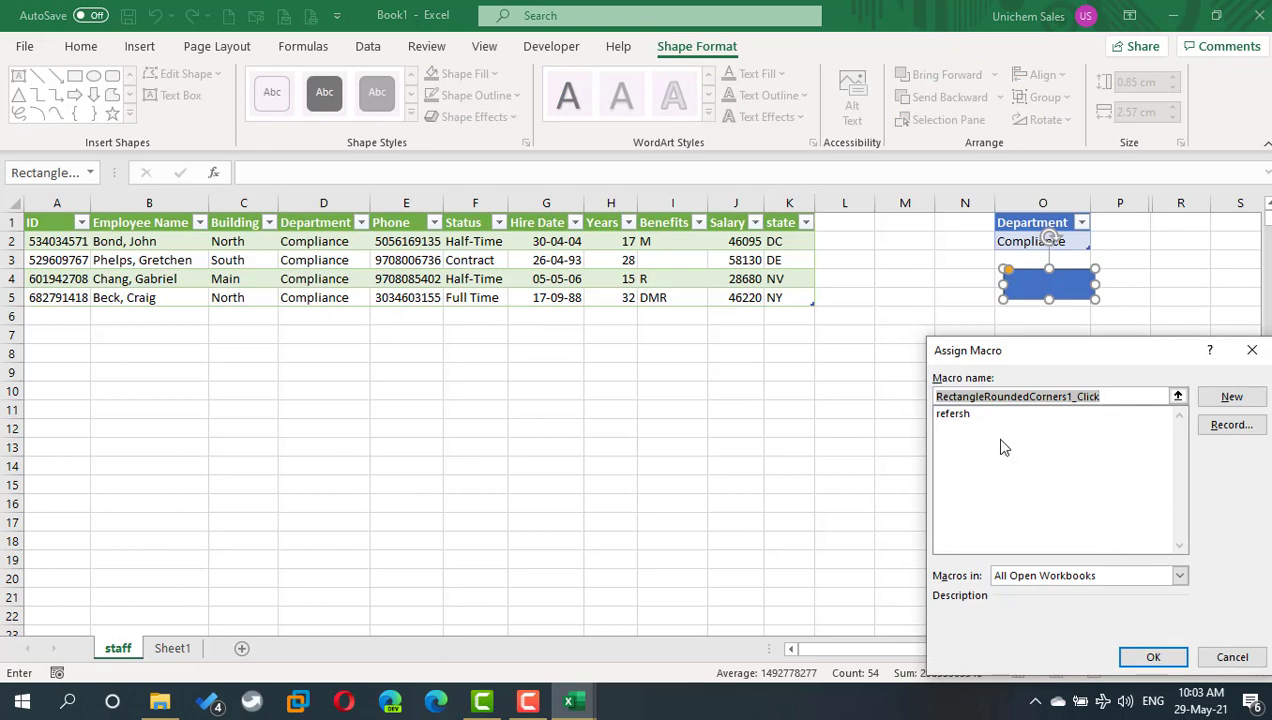
left_click(993, 414)
left_click(1153, 657)
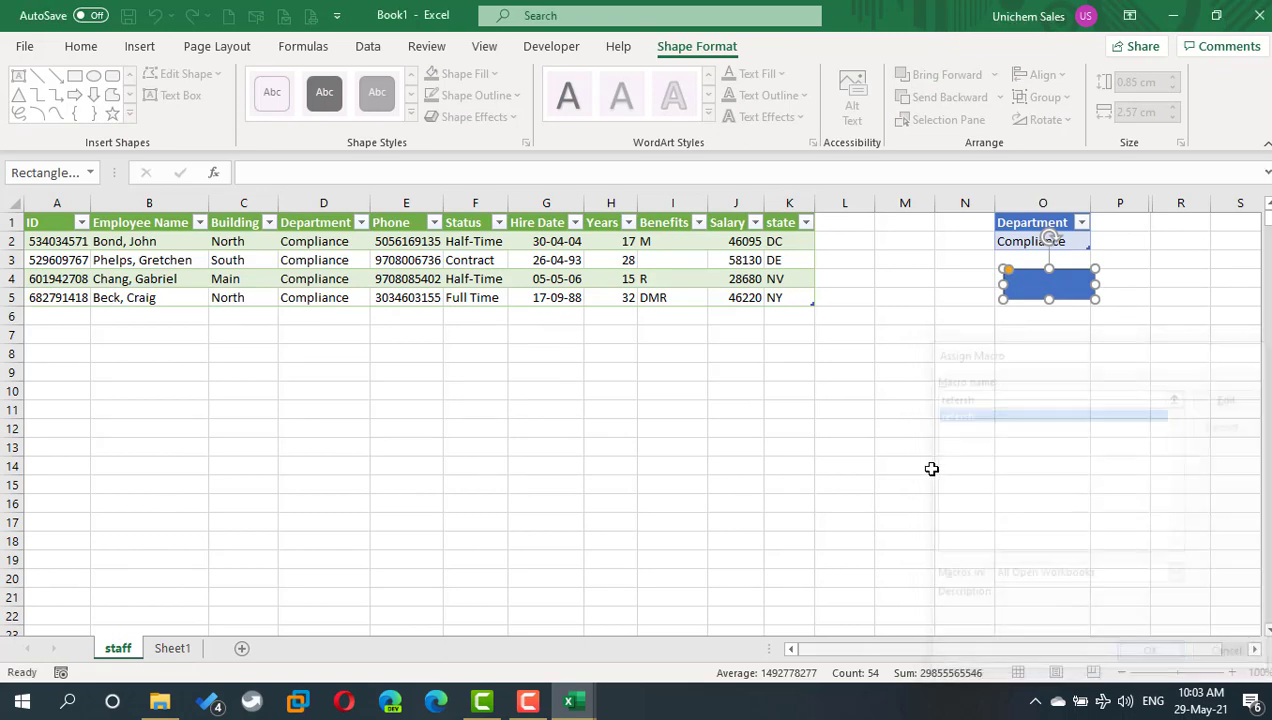
Step: Choose Engineering/Maintenance in the Department dropdown in O2 and run the refresh macro from the rounded rectangle
left_click(1052, 244)
left_click(1097, 243)
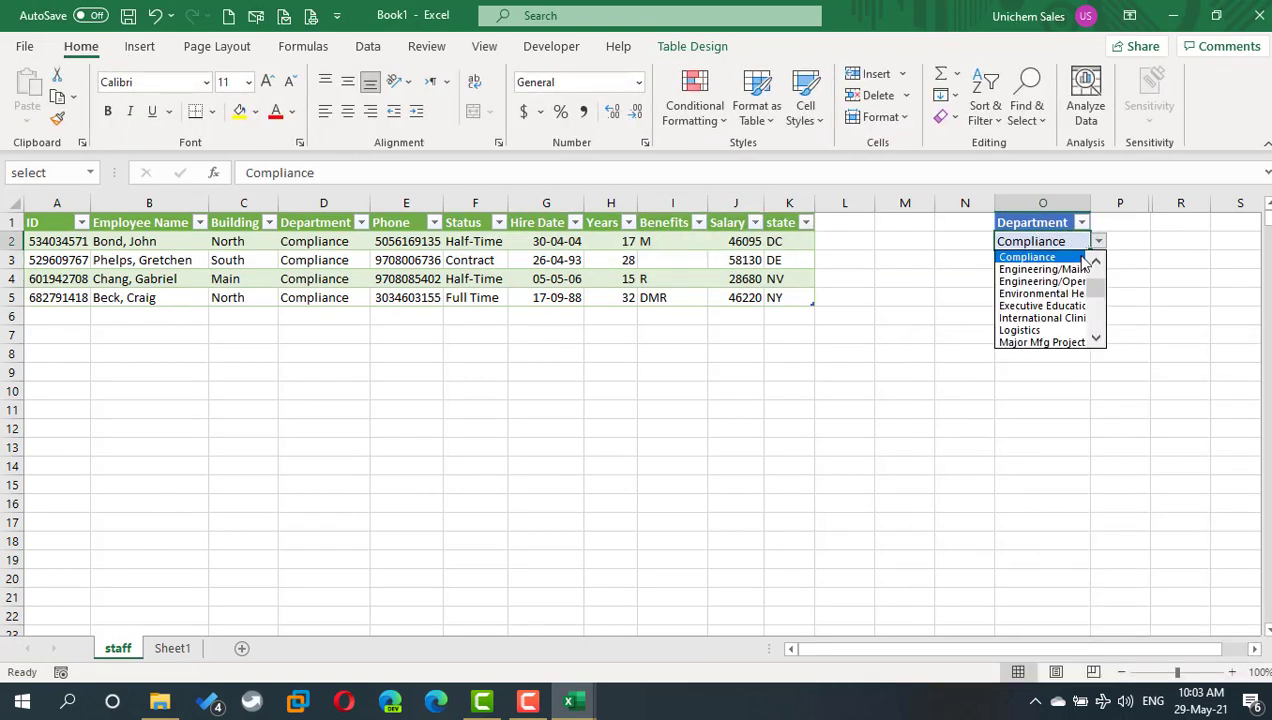
left_click(1062, 267)
left_click(1069, 290)
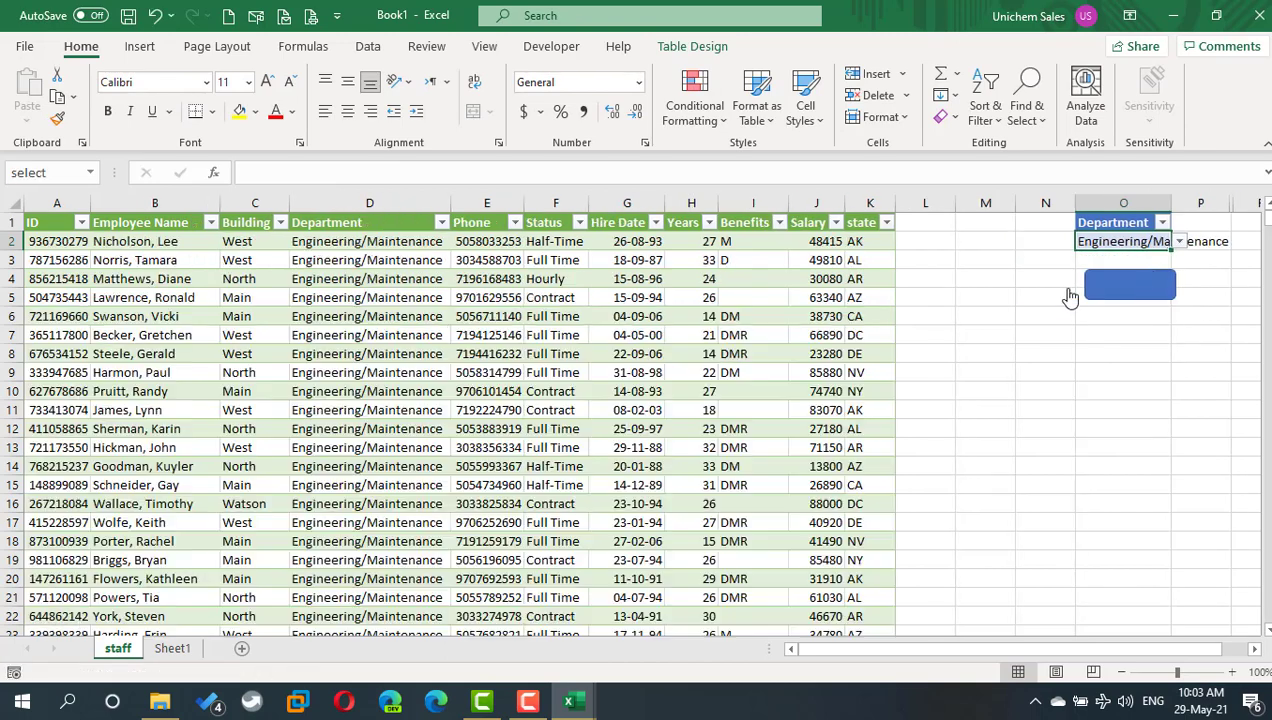